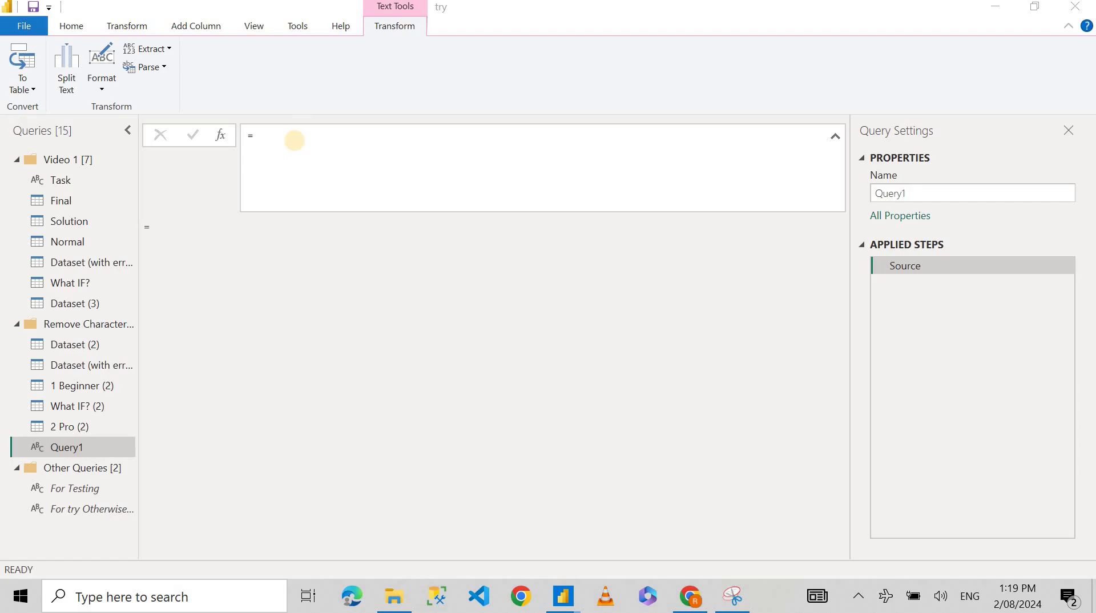
Step: Define Query1 as the number list {1..10}
left_click(295, 150)
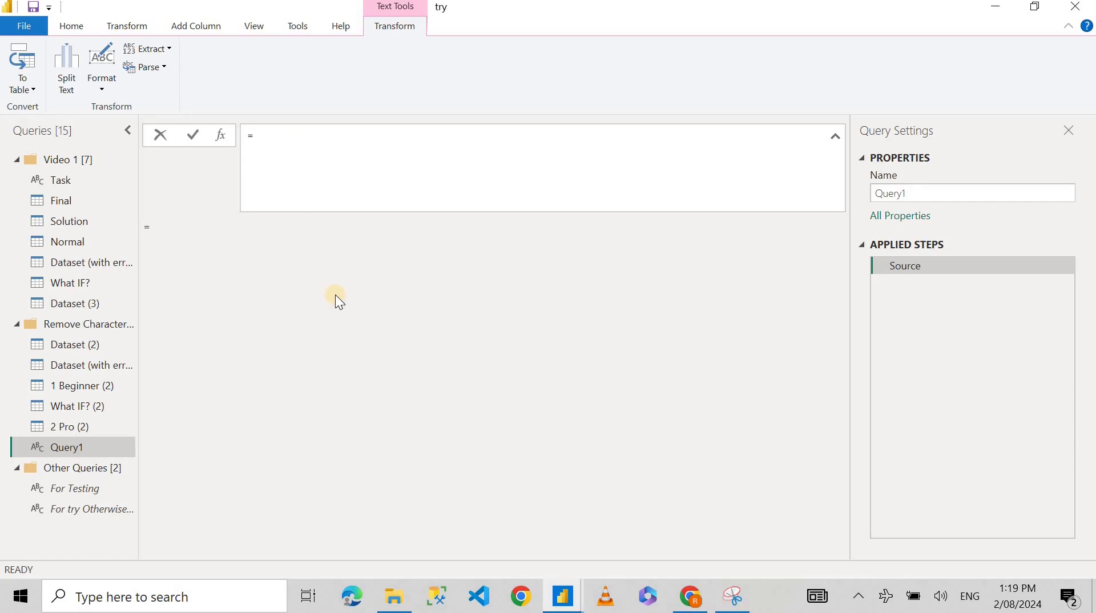
type("{}")
type("1..")
type("10")
key("Return")
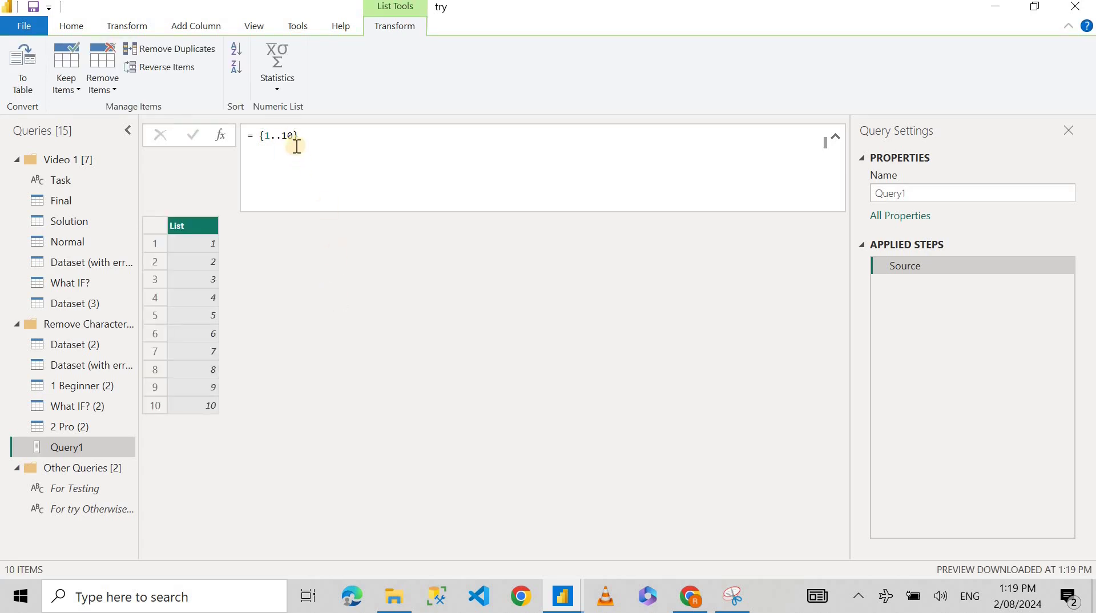
Step: Change the upper limit of the Query1 number list to 100 so its formula is {1..100}
left_click_drag(260, 136, 287, 135)
type("0")
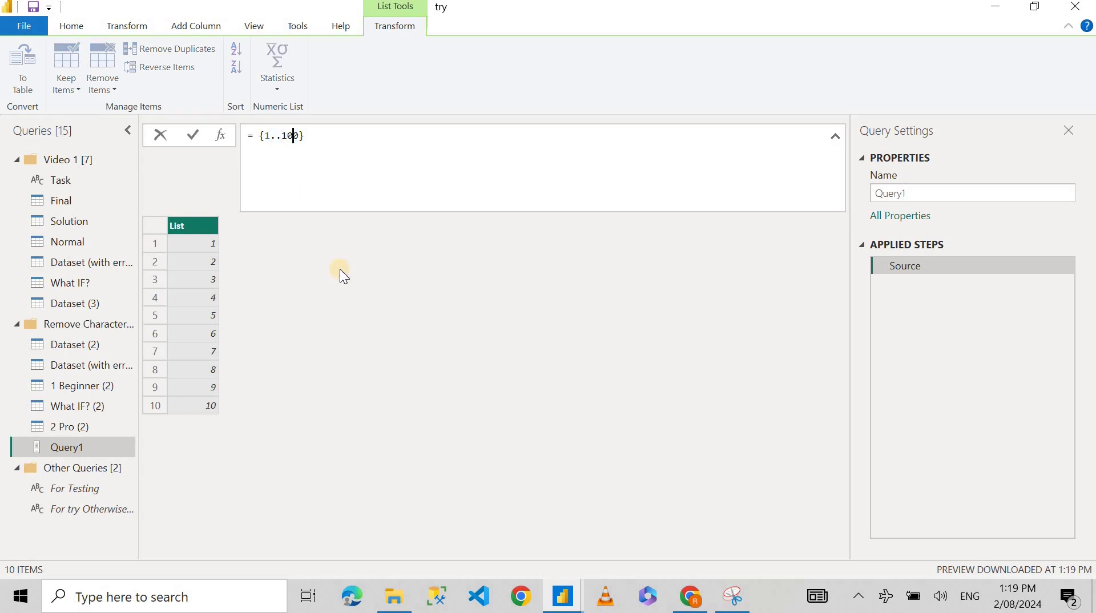
key("Return")
Step: Replace the number range in Query1 with the letter range {"a".."f"}
left_click(293, 137)
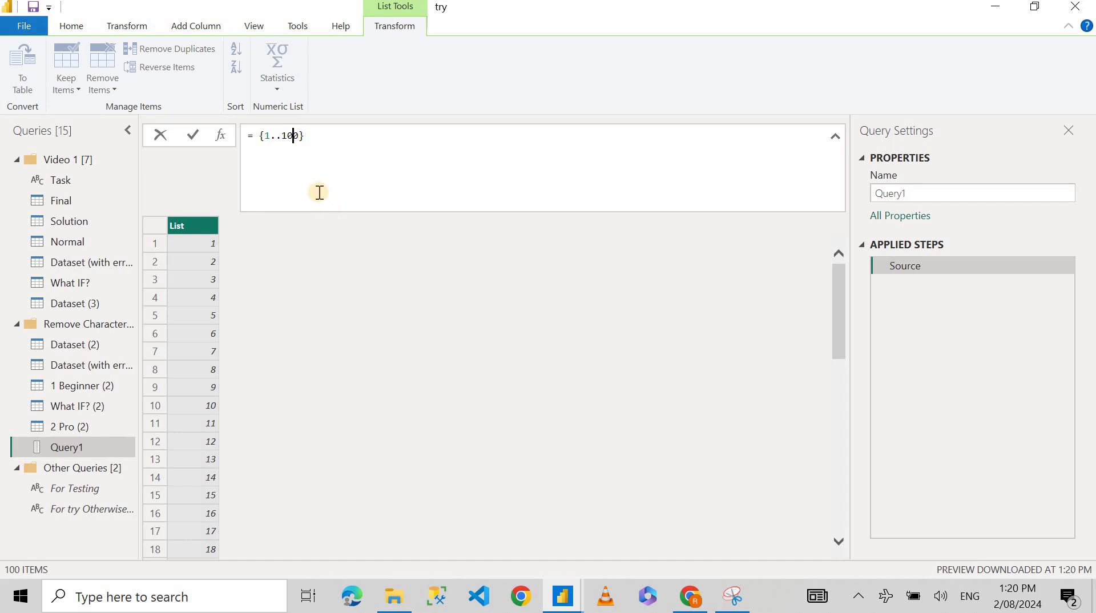
left_click(266, 135)
left_click_drag(266, 135, 300, 135)
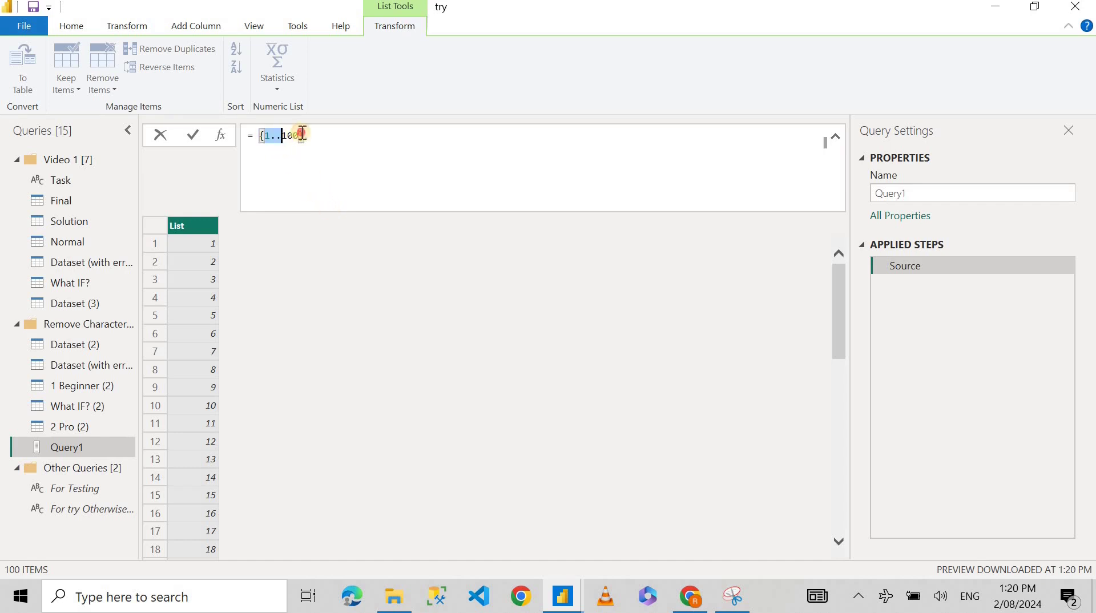
key("Delete")
type("\"a")
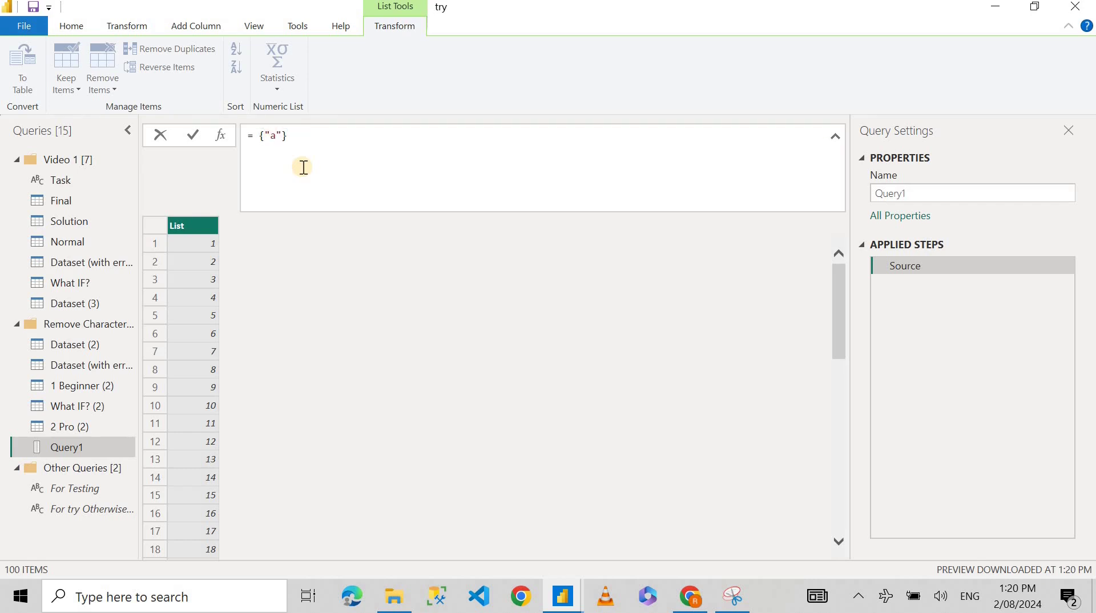
type("\"..\"\"")
key("Left")
key("Left")
key("Left")
key("Left")
key("Right")
key("Right")
key("Right")
type("f")
key("Return")
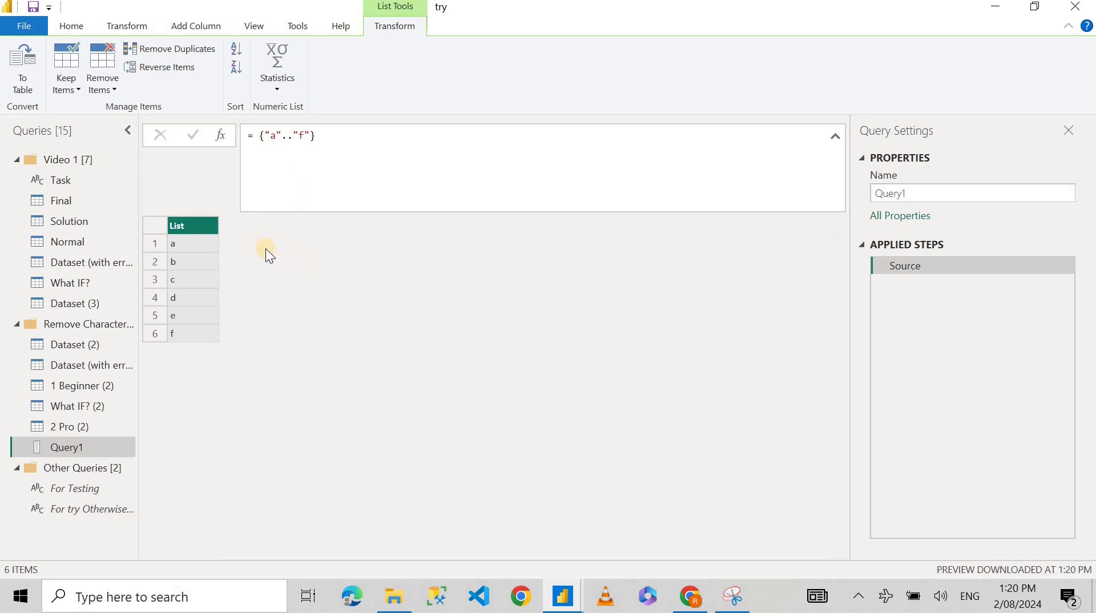
Step: Replace the letter range inside the Query1 list braces with Character.FromNumber(48)
double_click(300, 135)
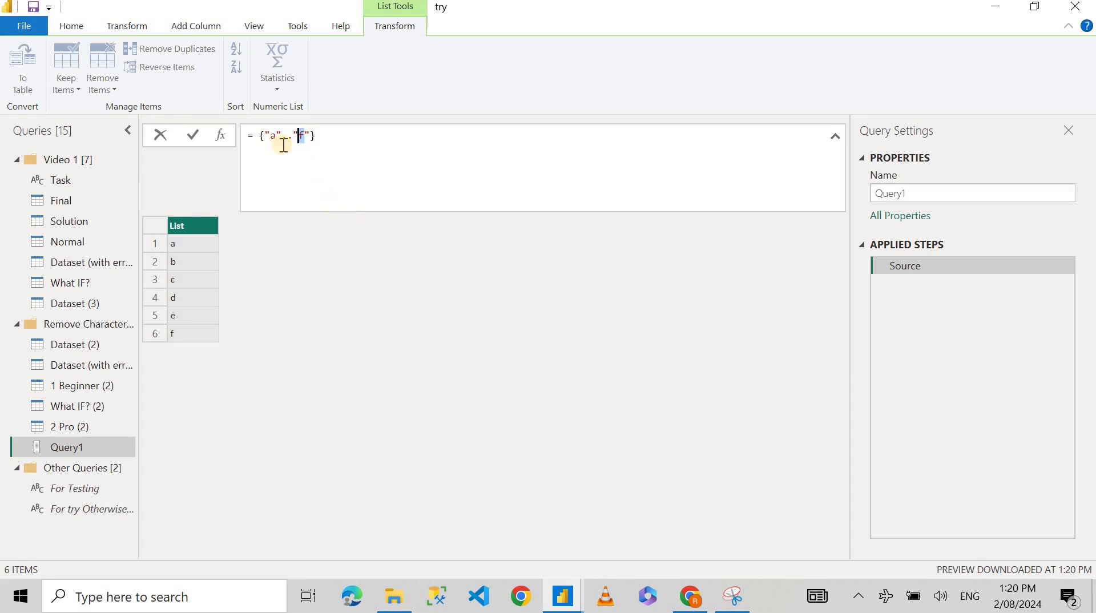
left_click(264, 136)
left_click(311, 136, "shift")
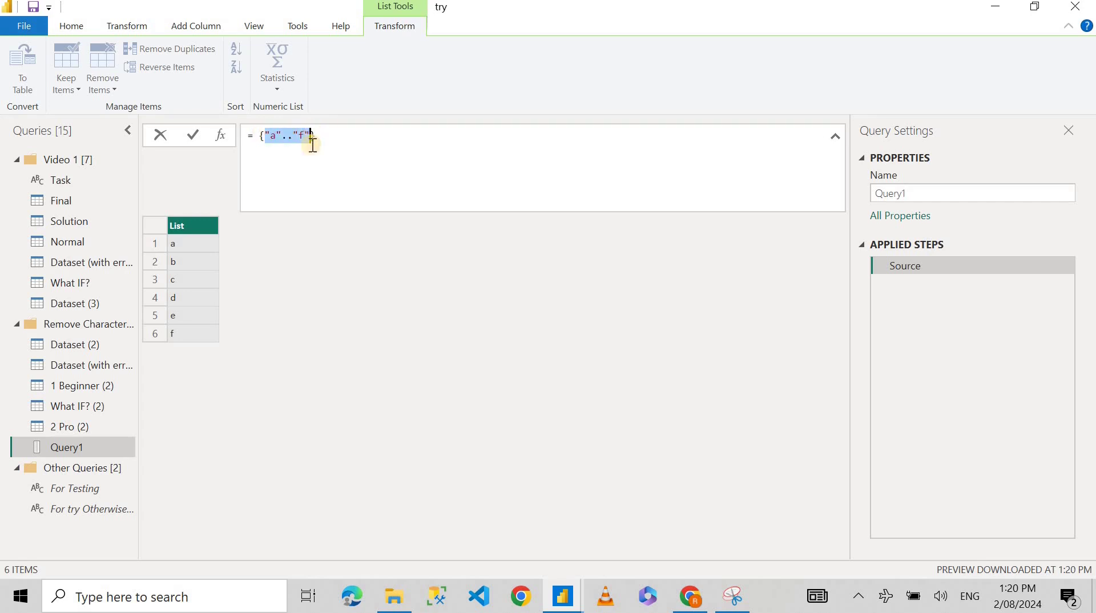
key("Delete")
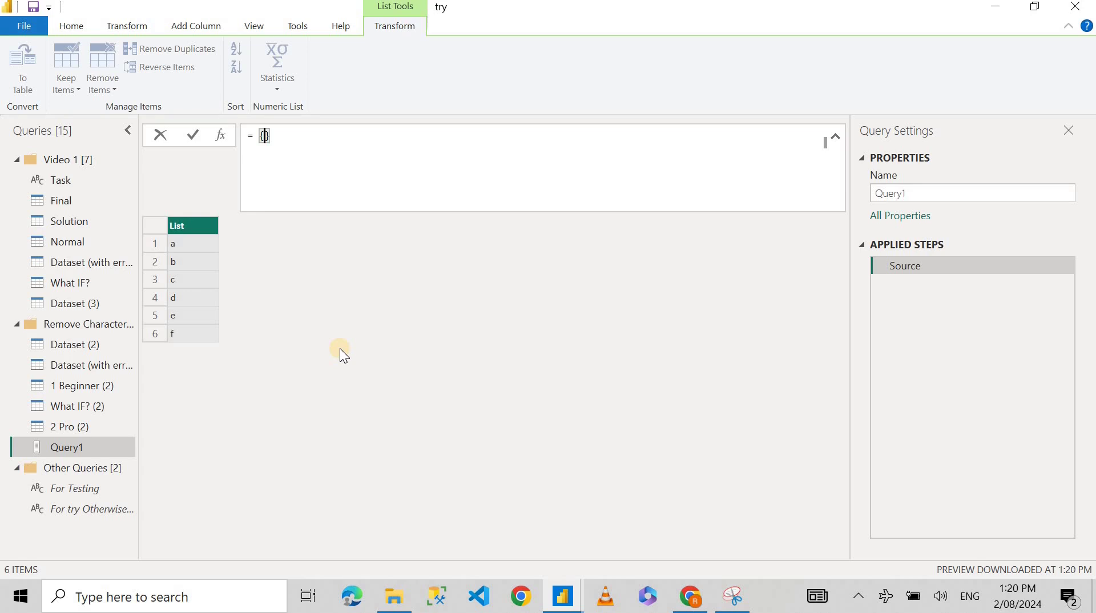
type("Char")
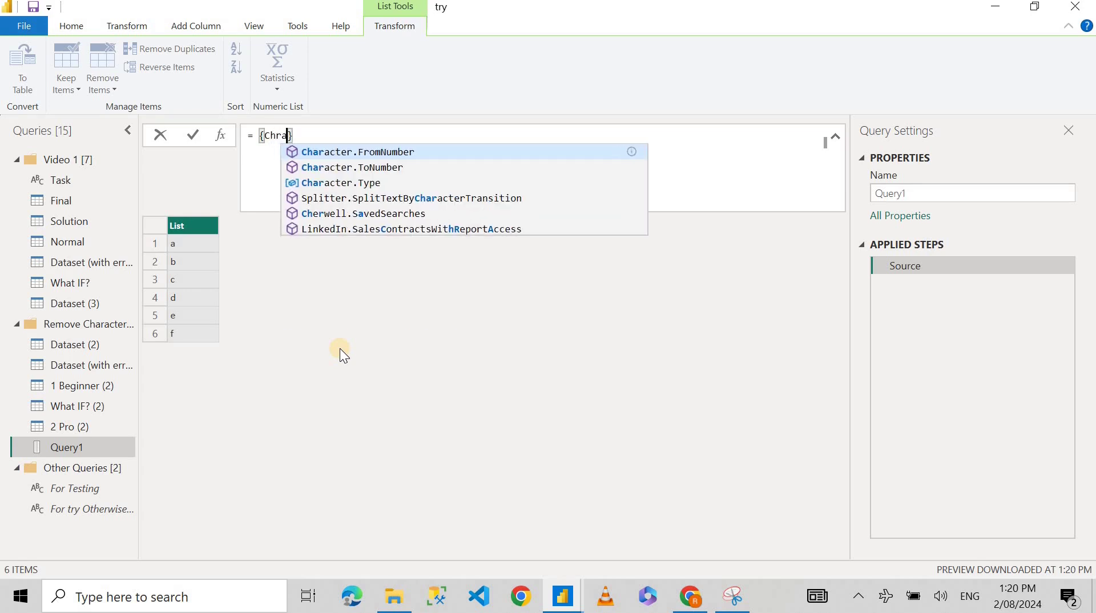
key("Tab")
type("(")
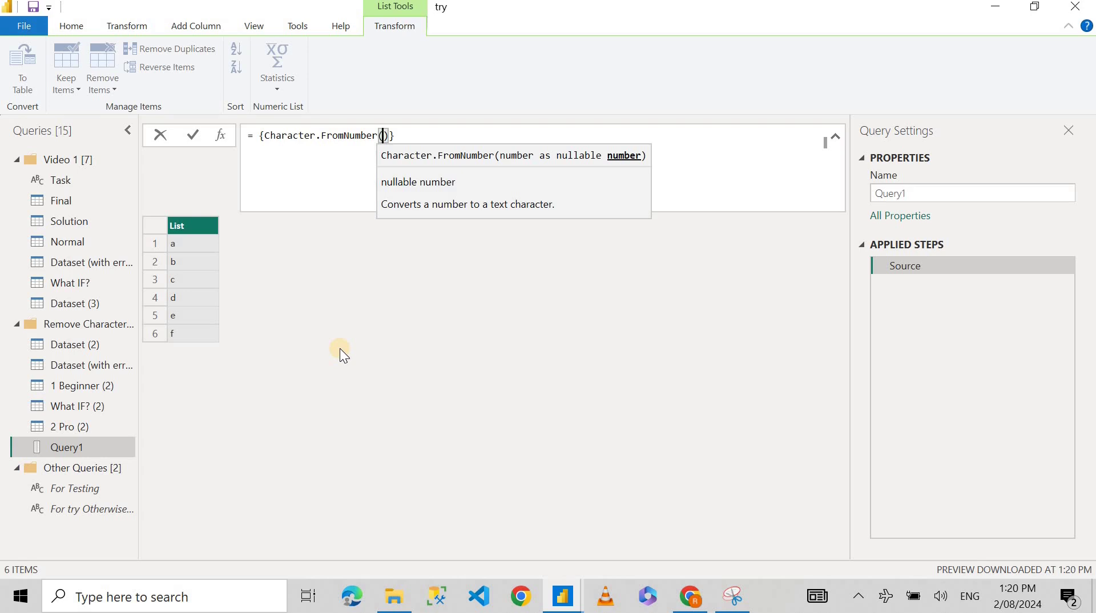
type("4")
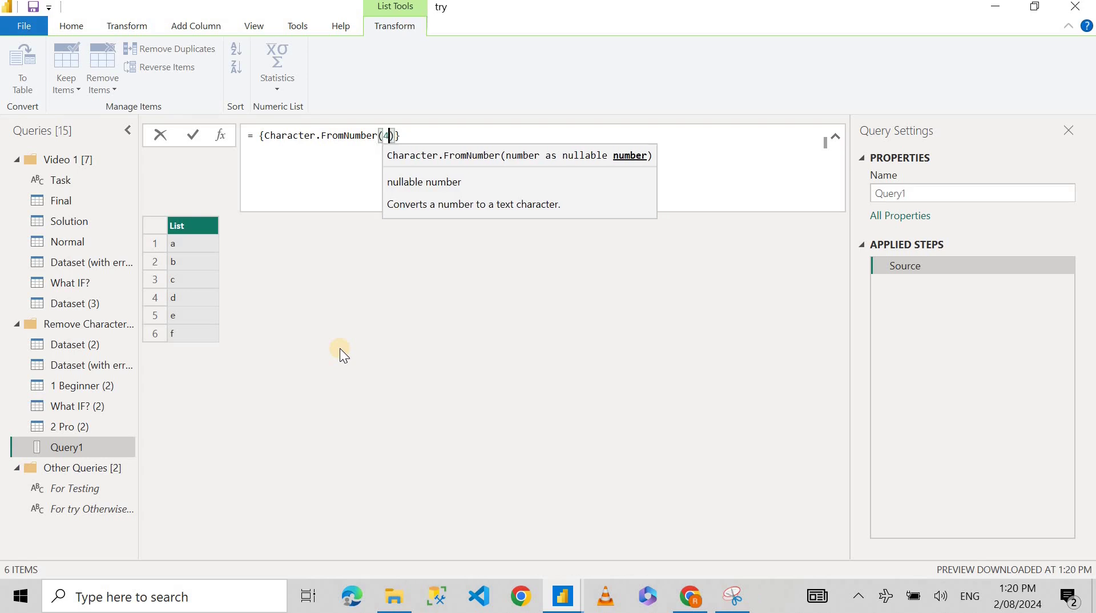
type("8")
key("End")
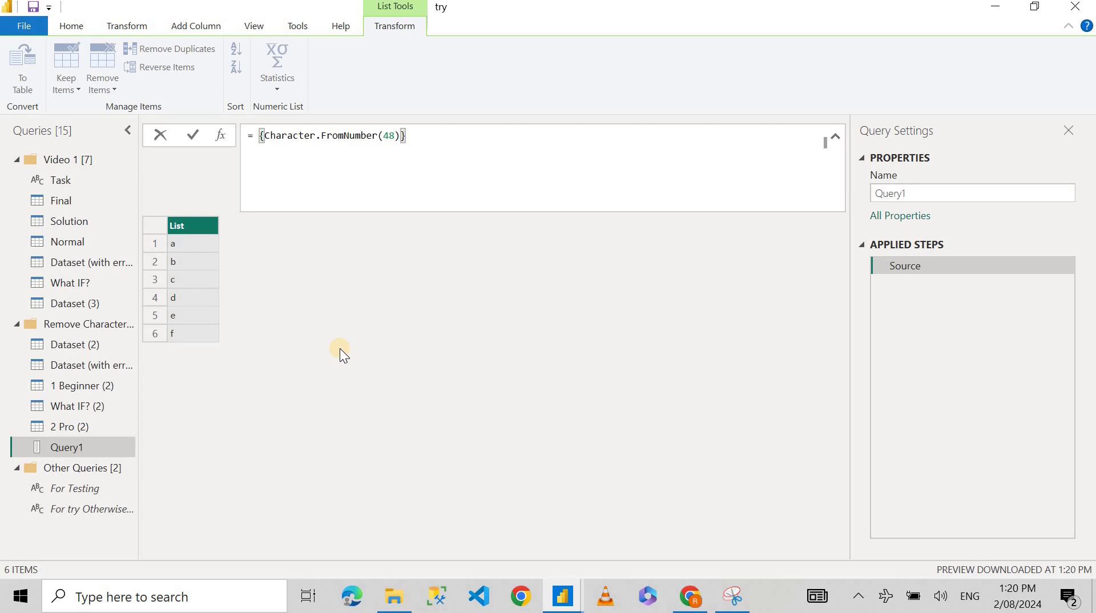
Step: Complete the Query1 list as a range ending at Character.FromNumber(57) and apply the formula
type("..Chrac")
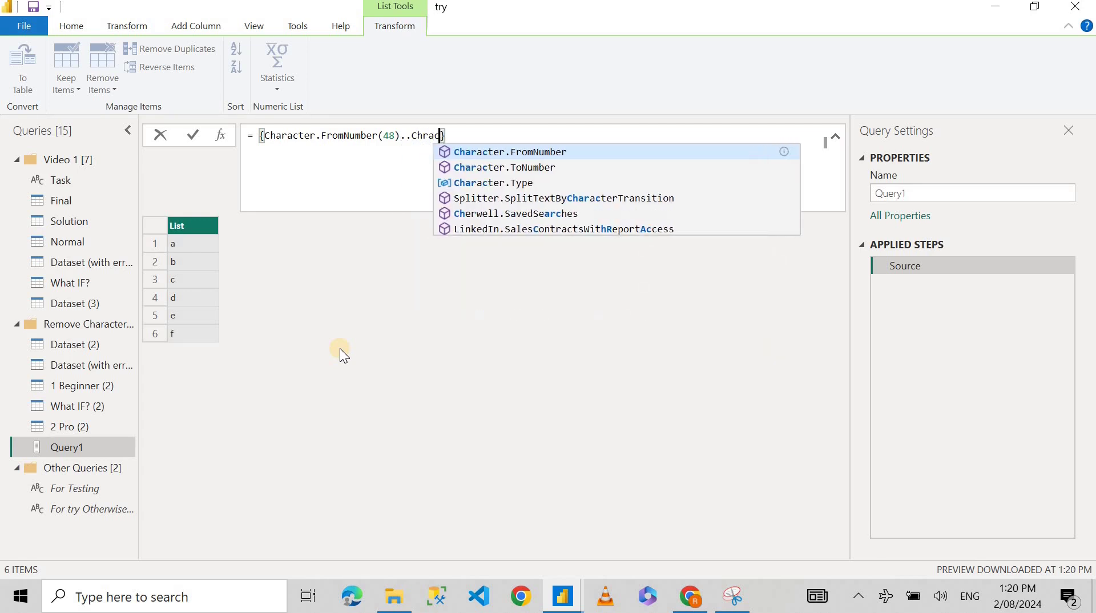
key("Tab")
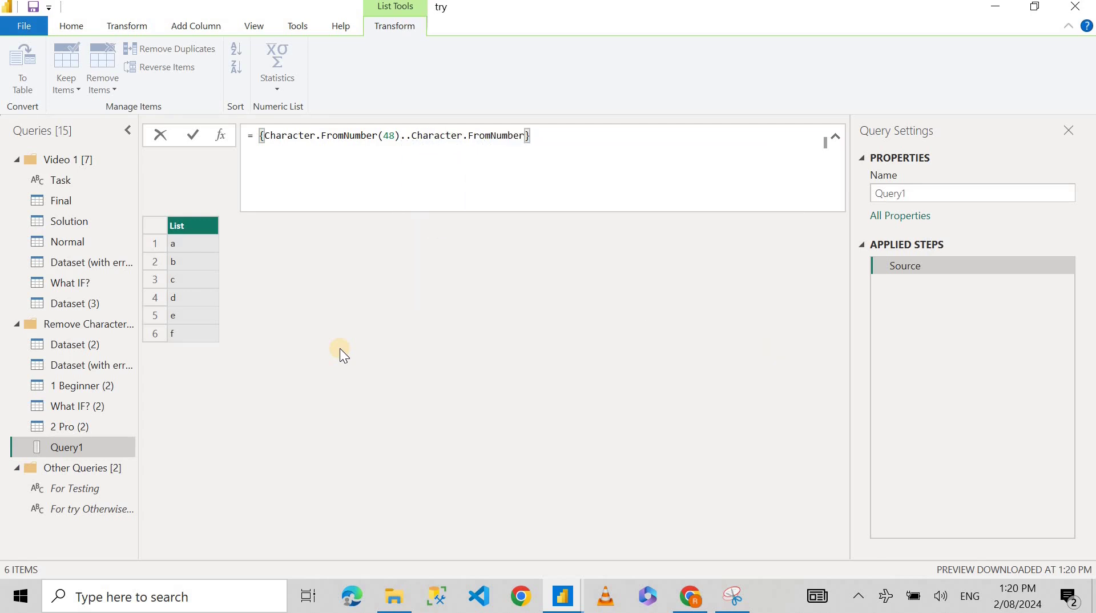
type("(57")
key("Return")
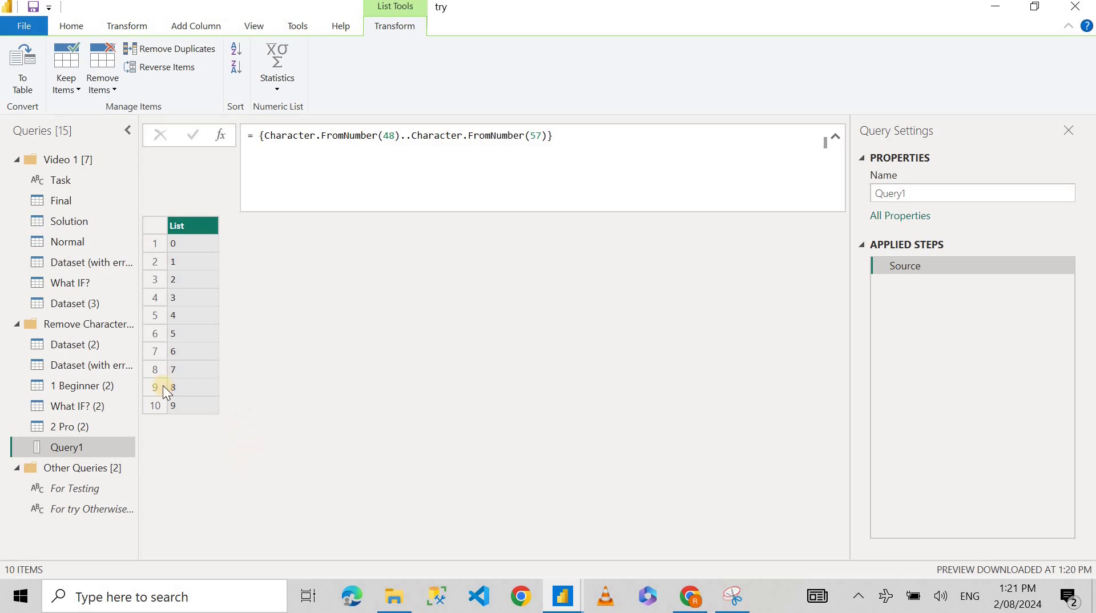
Step: Open the Dataset (2) query
left_click(89, 345)
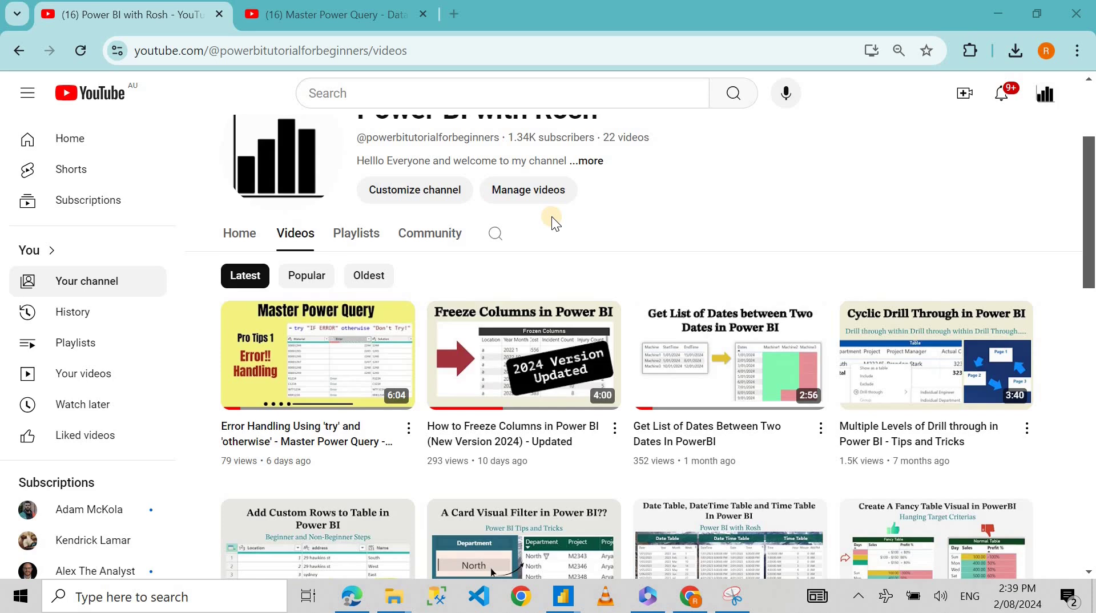
Step: Look over the YouTube channel's latest videos and its Master Power Query playlist
scroll(599, 300, "up", 2)
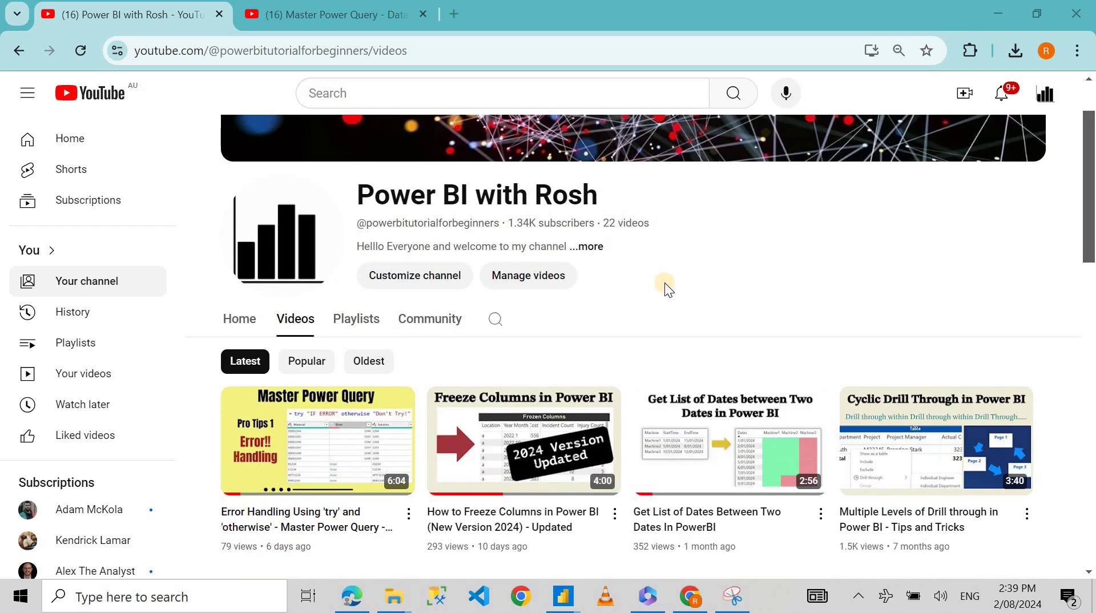
left_click(345, 9)
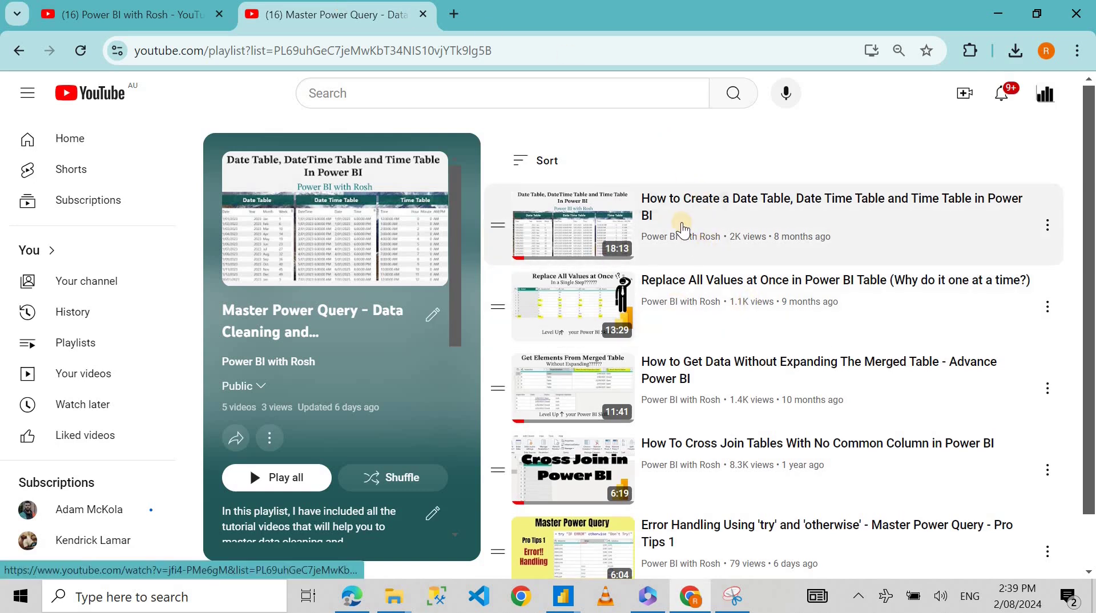
scroll(703, 249, "down", 1)
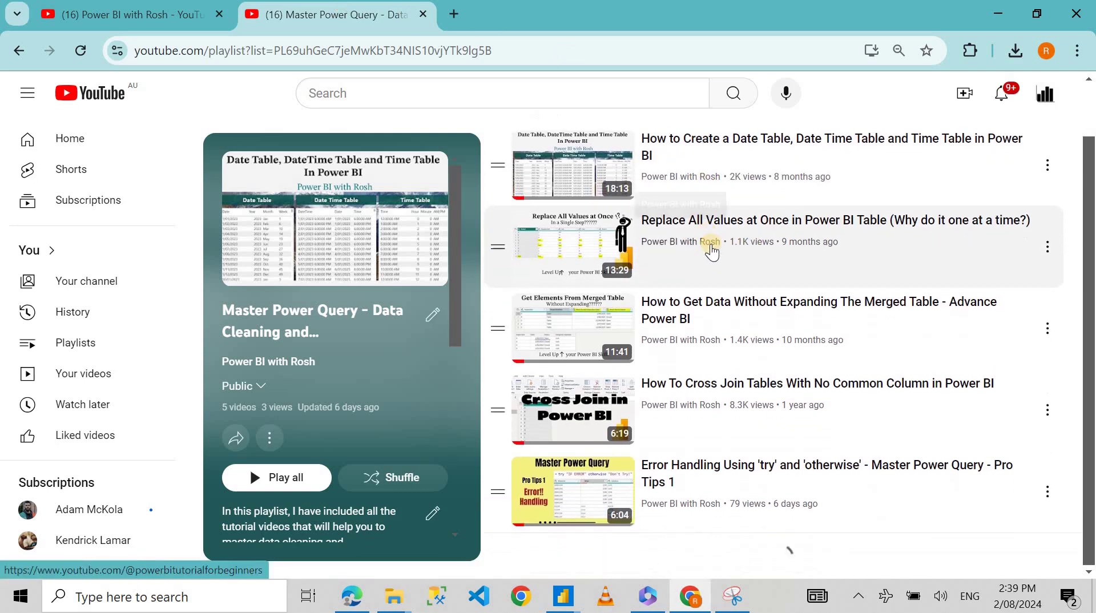
scroll(710, 245, "up", 1)
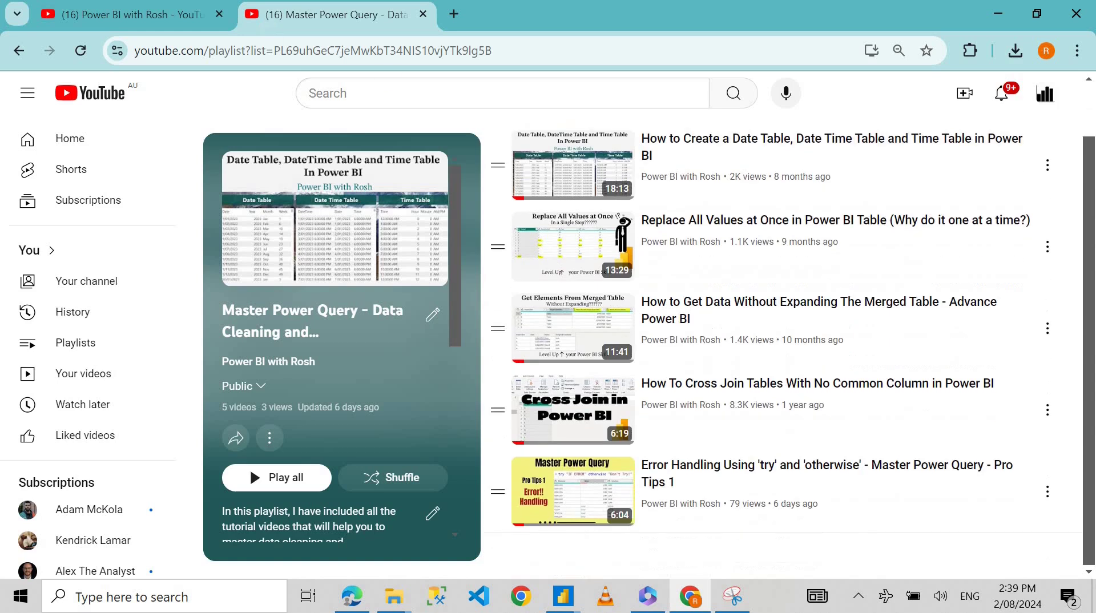
left_click(171, 14)
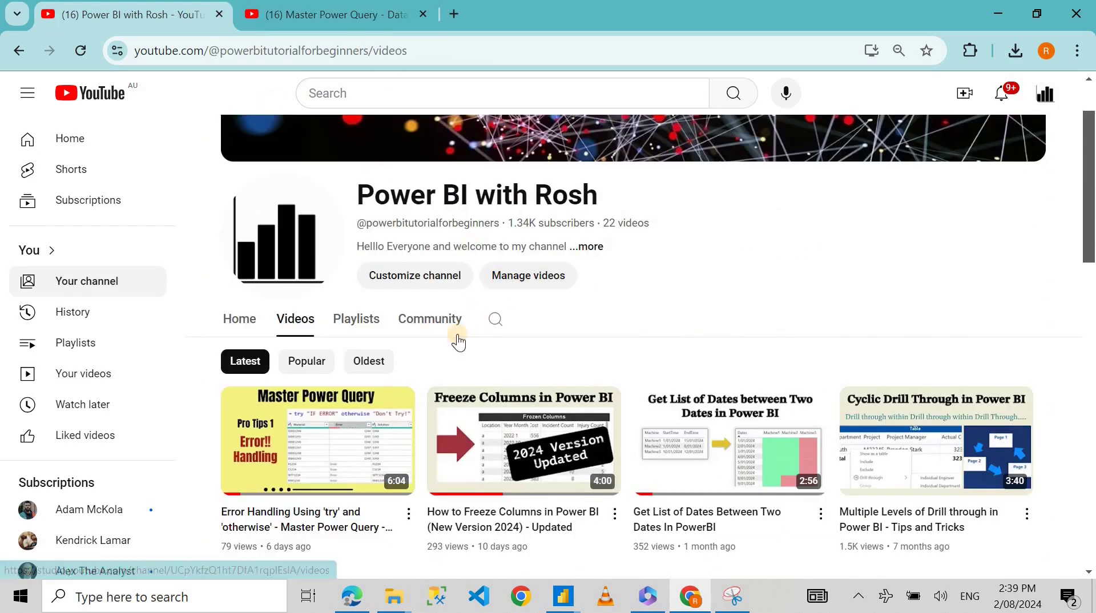
scroll(191, 374, "down", 1)
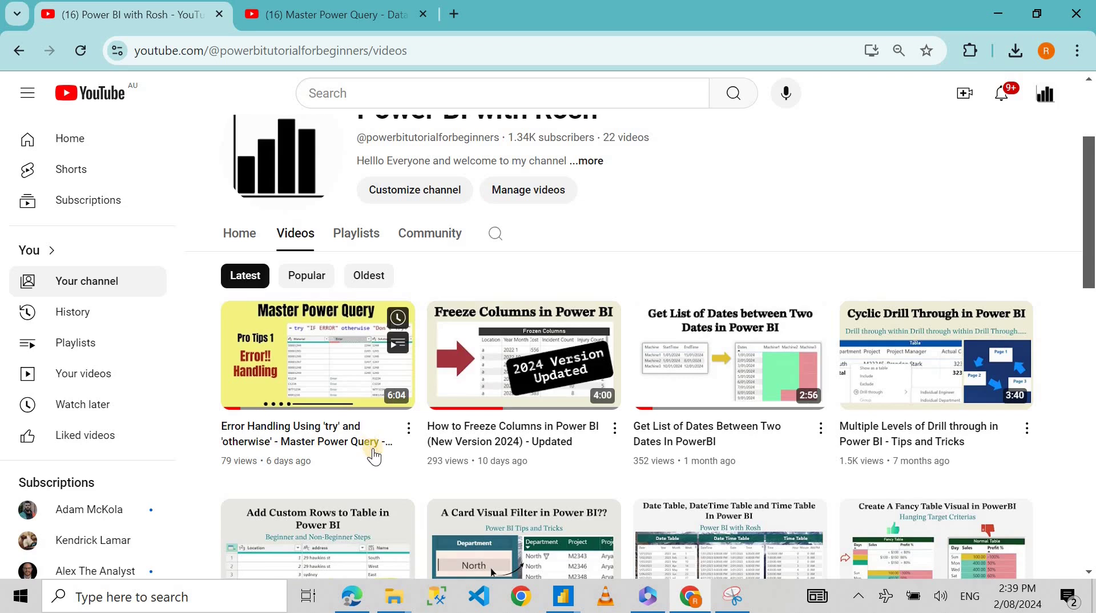
Step: Switch to Power Query Editor and compare the Error and Solution columns in the Final query
left_click(688, 539)
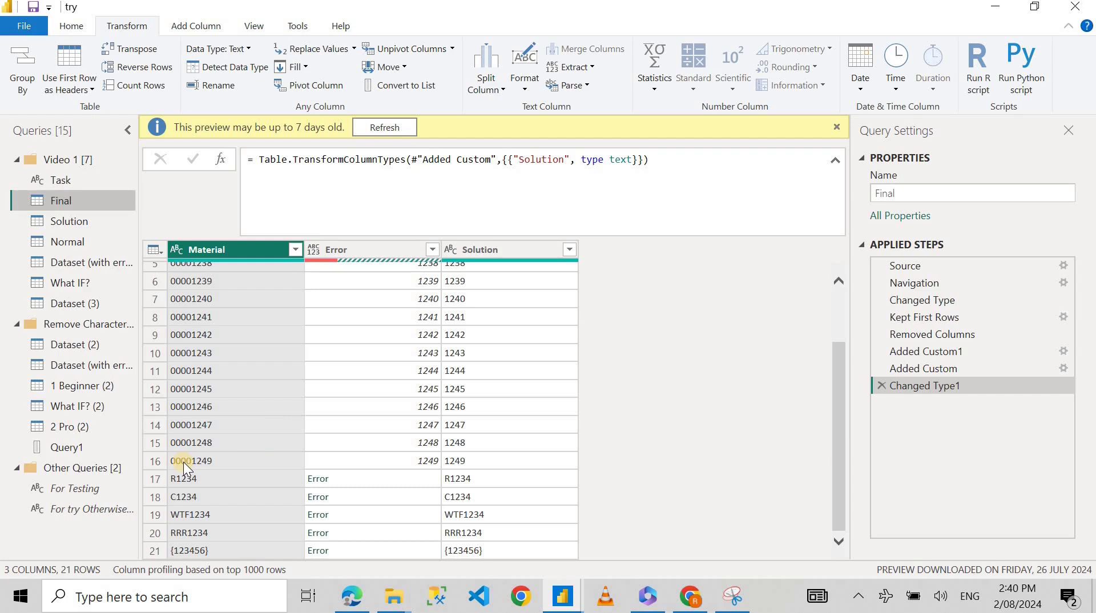
left_click(374, 251)
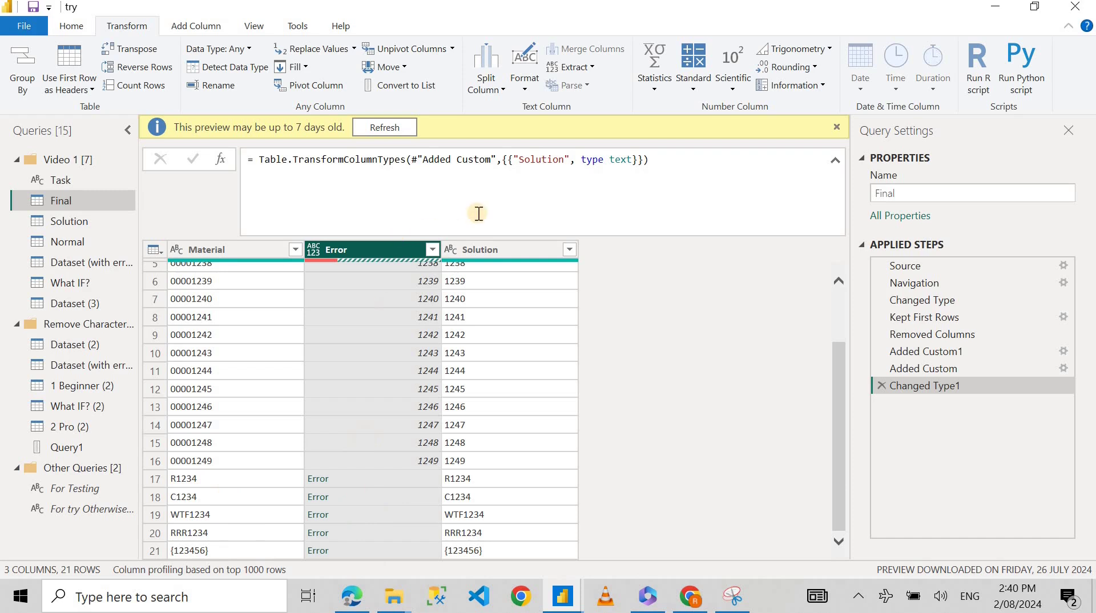
left_click(501, 252)
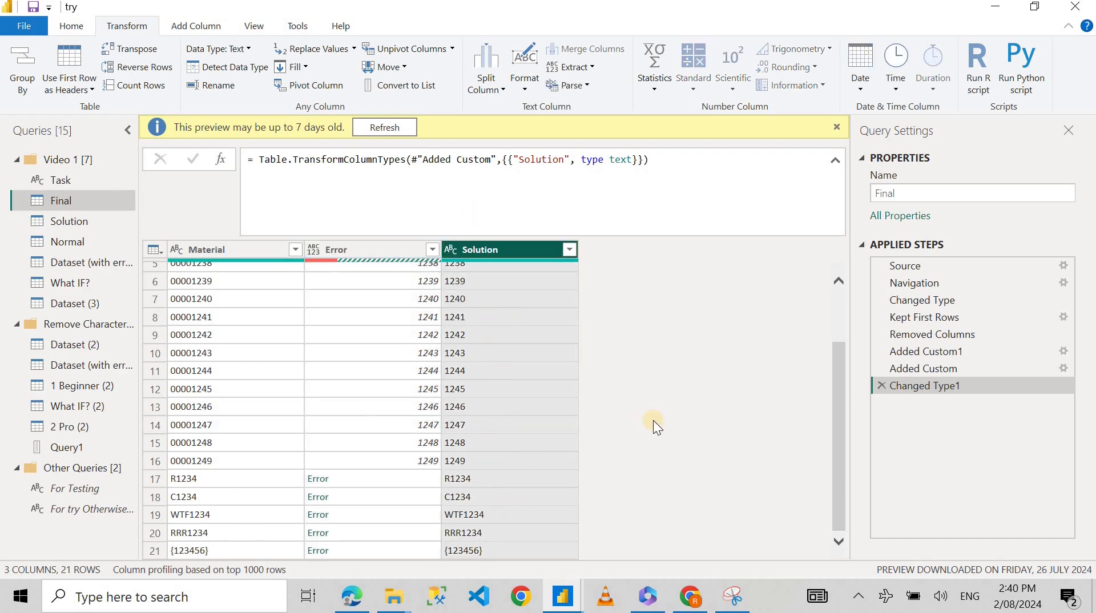
Step: Review the try … otherwise formula of the Solution custom column in the Added Custom step, leaving it unchanged, and check the rows it produces
left_click(916, 368)
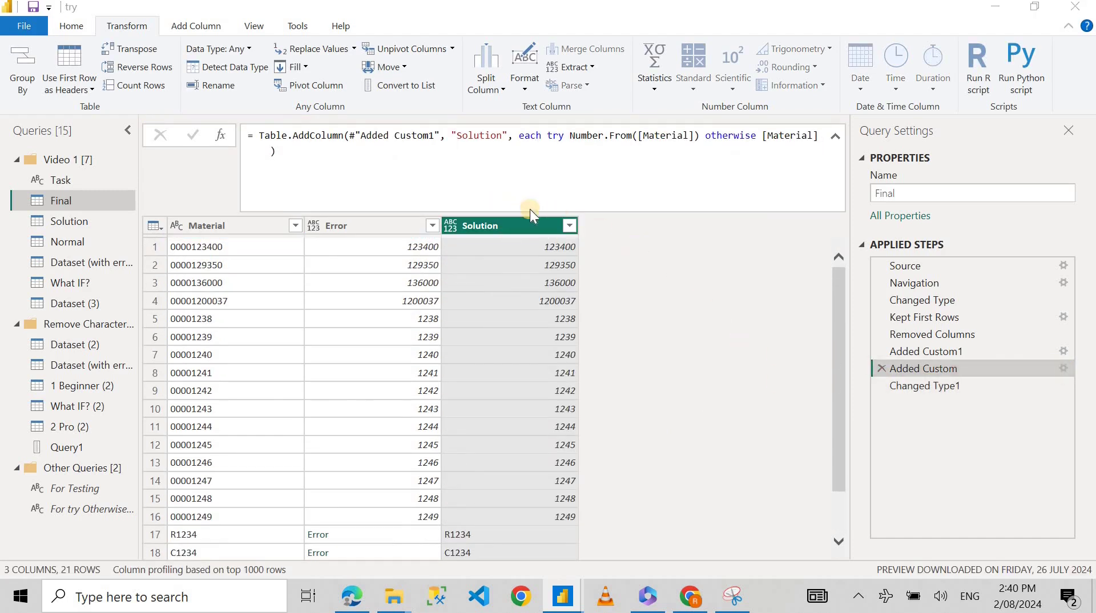
mouse_move(619, 178)
left_mouse_down()
mouse_move(590, 229)
mouse_move(584, 146)
mouse_move(631, 176)
left_mouse_up()
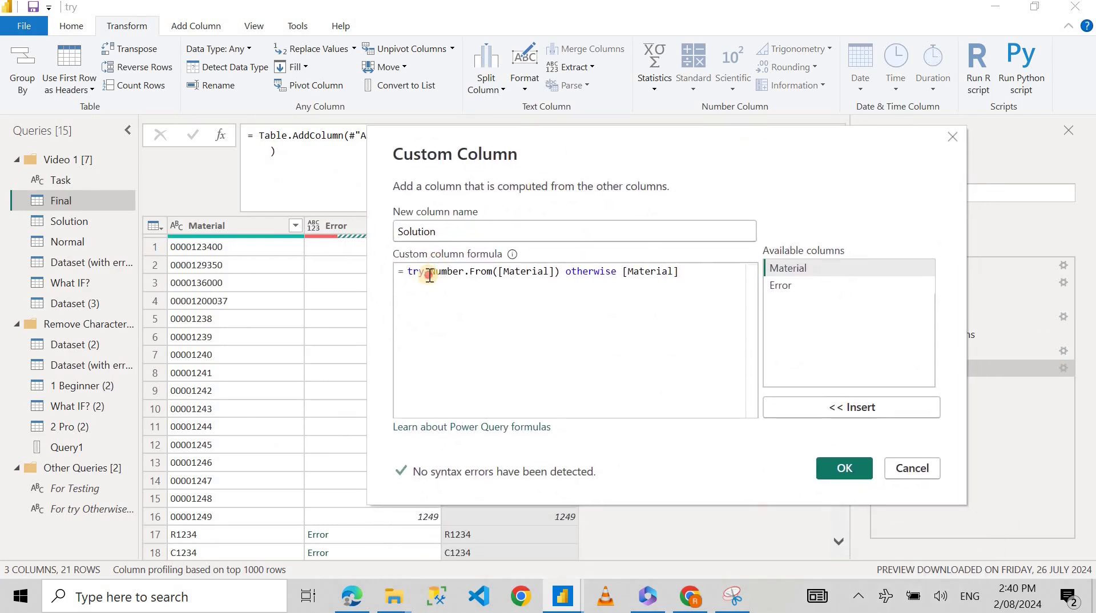
left_click_drag(430, 272, 554, 273)
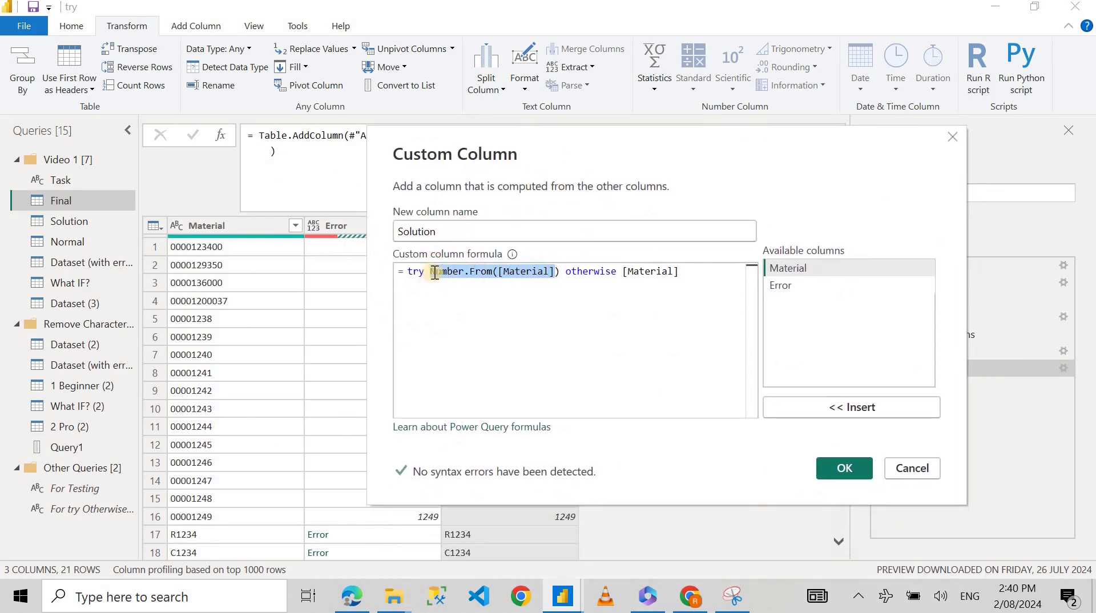
left_click_drag(560, 272, 429, 271)
double_click(656, 273)
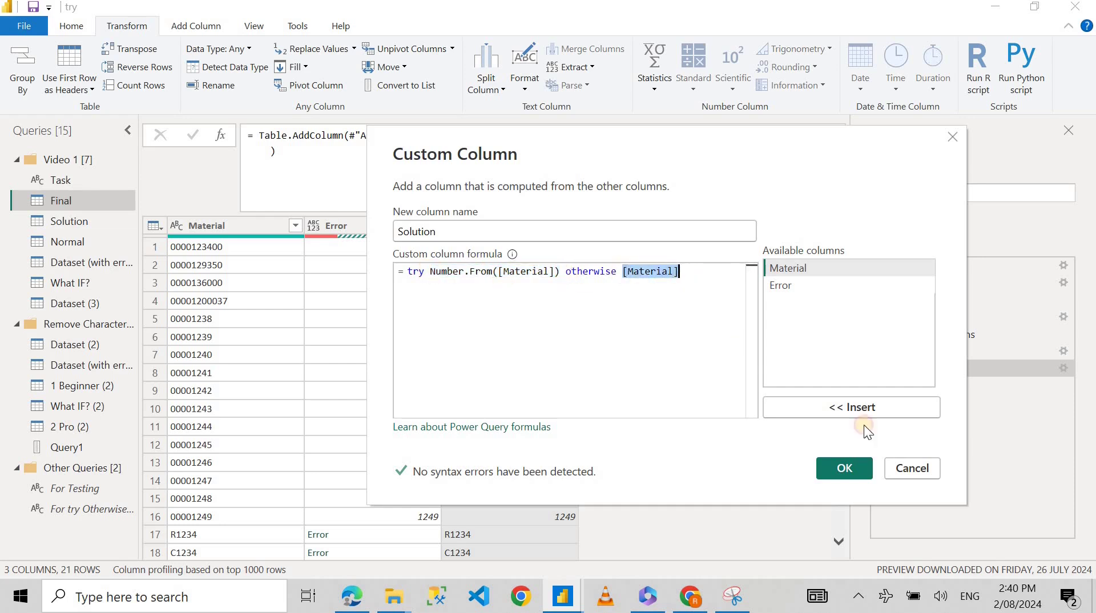
left_click(925, 468)
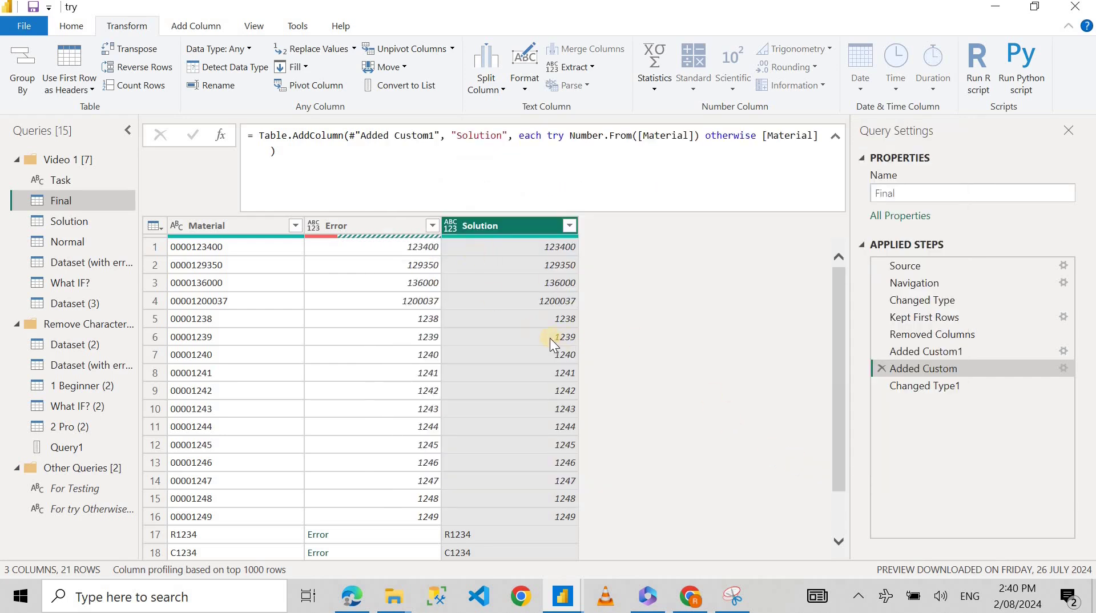
scroll(246, 437, "down", 1)
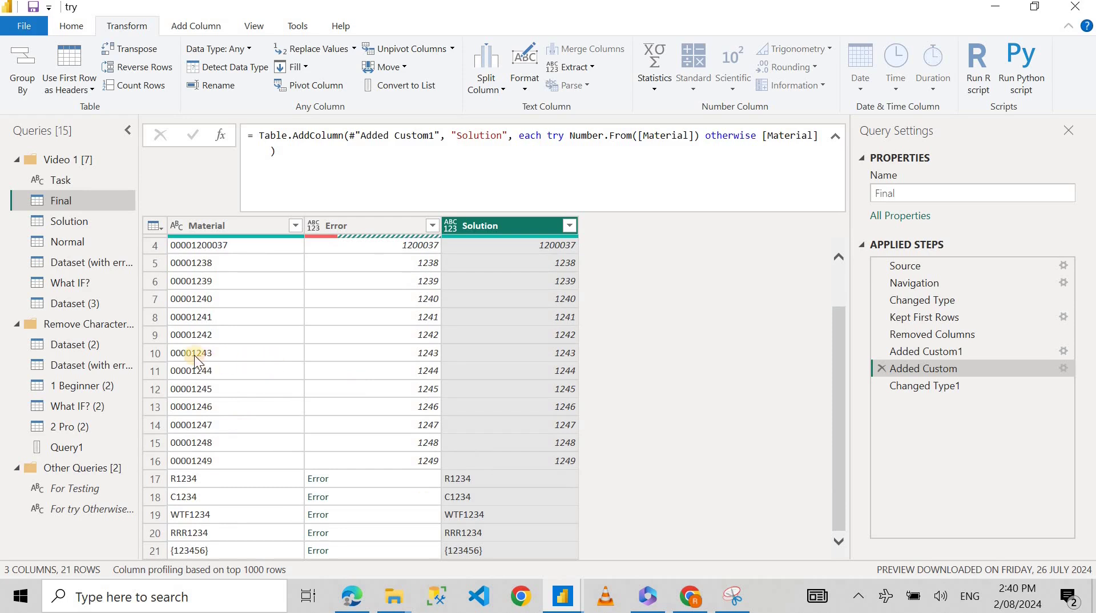
Step: Open the Dataset (2) query and select its CleanedColumn for inspection
left_click(74, 345)
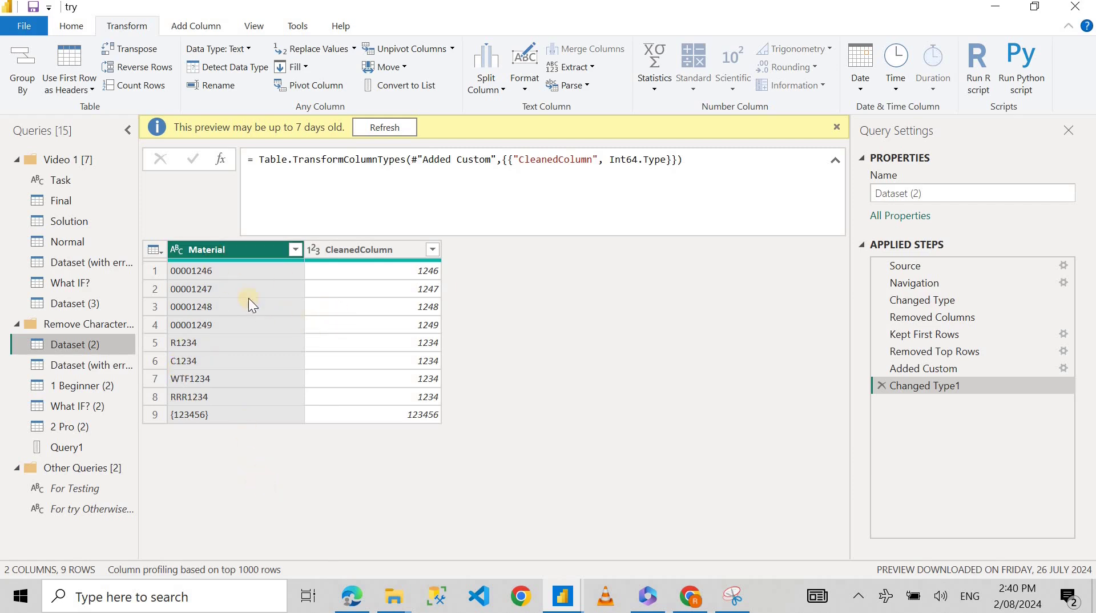
left_click(367, 254)
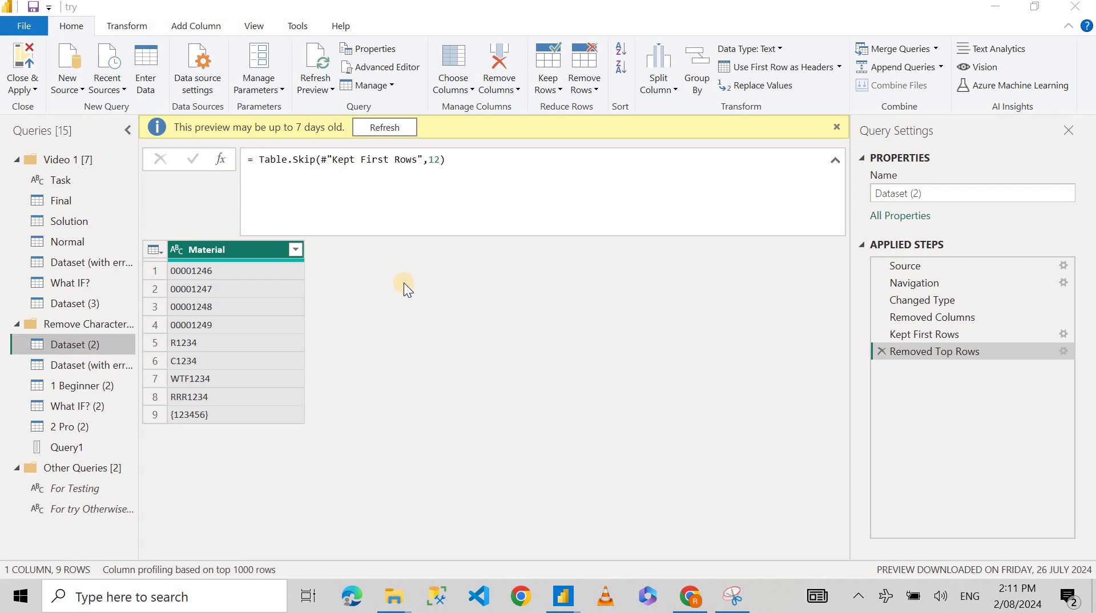
Step: Examine the Material values in Dataset (2), from the zero-padded numbers to the letter-prefixed and curly-bracketed codes
left_click(246, 272)
left_click(240, 287)
left_click(231, 303)
left_click(227, 321)
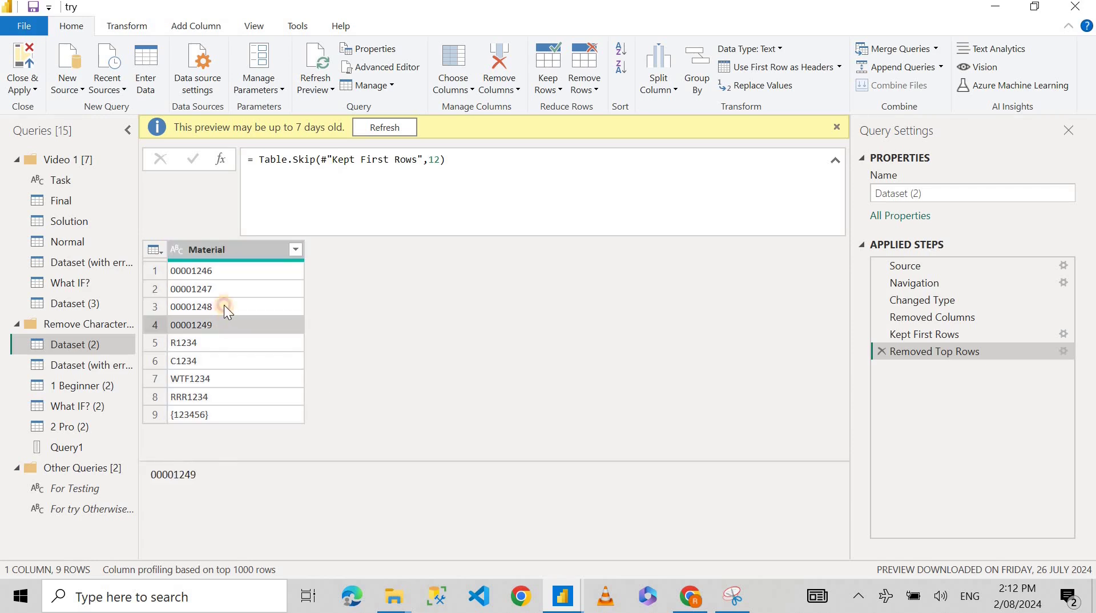
left_click(224, 304)
left_click(219, 288)
left_click(215, 272)
left_click(212, 285)
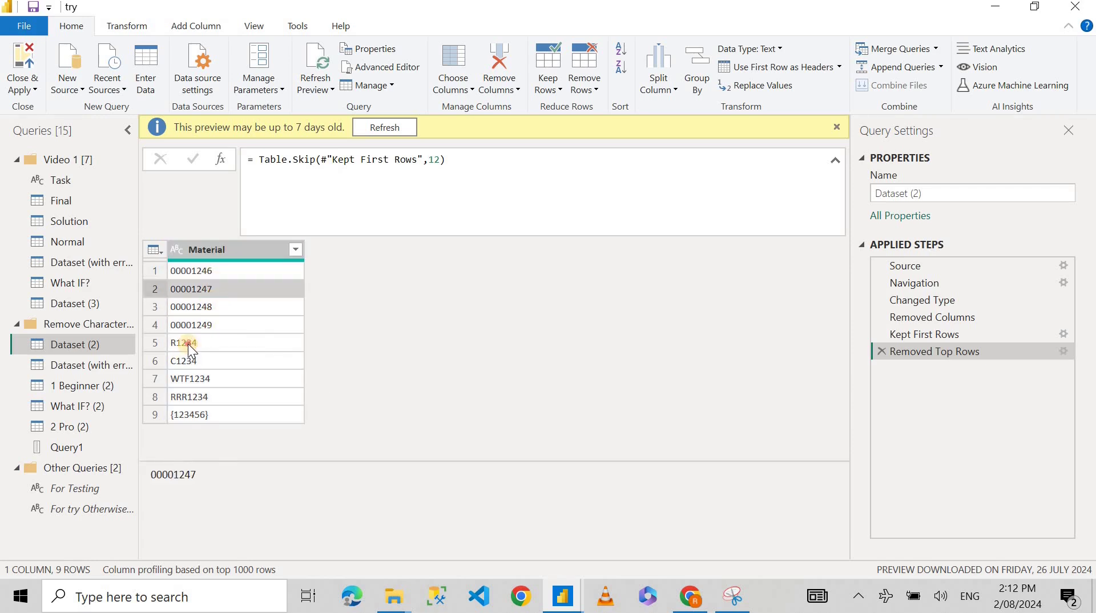
left_click(187, 344)
left_click(190, 361)
left_click(190, 379)
left_click(191, 396)
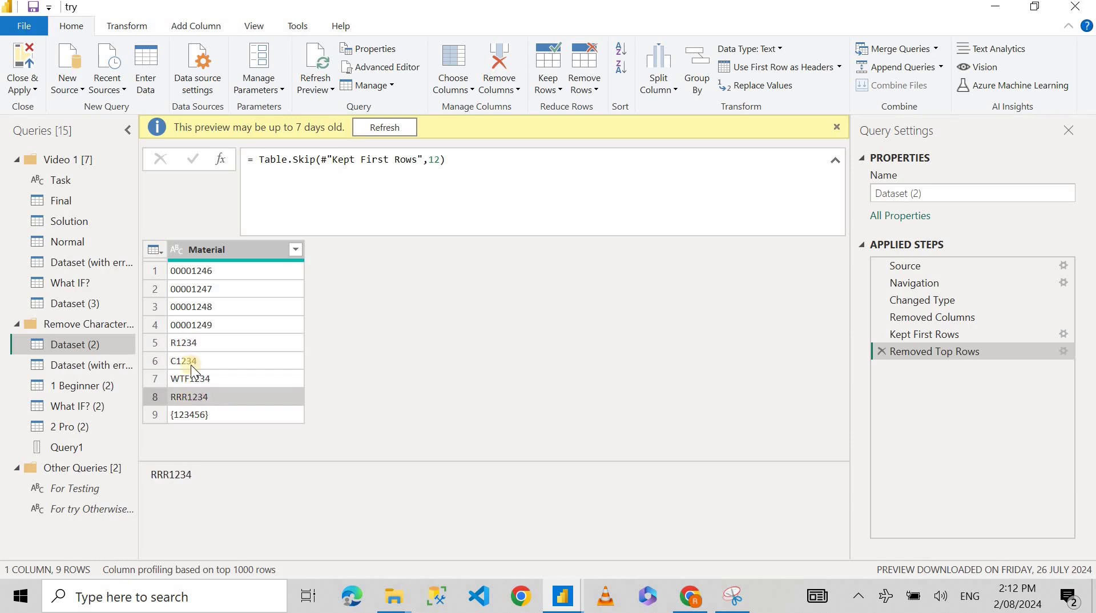
left_click(200, 420)
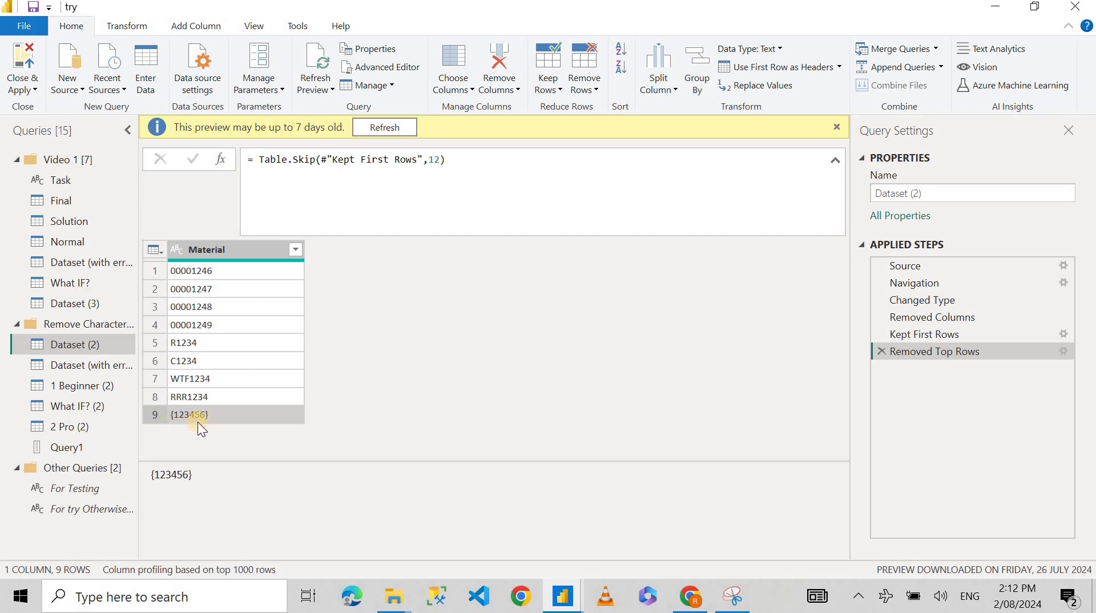
Step: Compare the purely numeric Material rows with the rows containing letters or curly brackets to see which need different cleaning
left_click(204, 344)
left_click(202, 361)
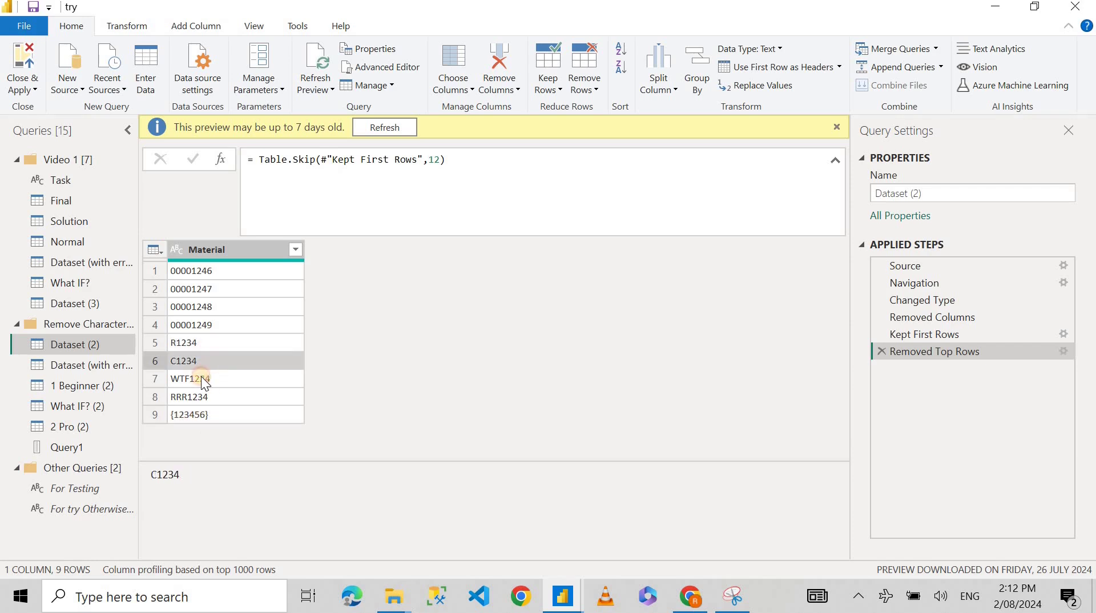
left_click(202, 378)
left_click(208, 272)
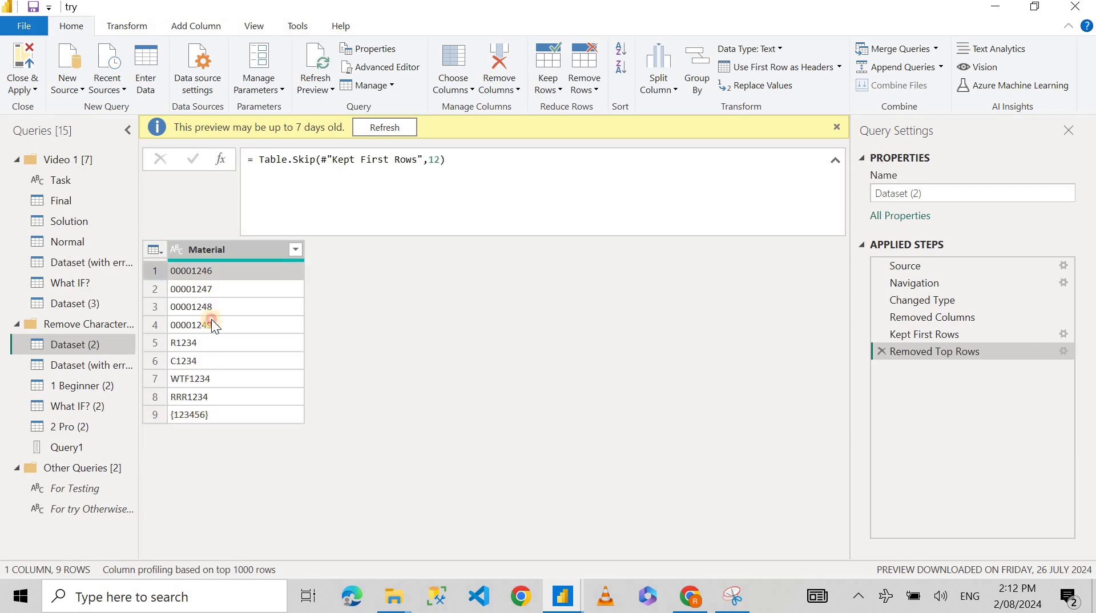
left_click(211, 322)
left_click(207, 272)
left_click(207, 291)
left_click(205, 306)
left_click(206, 324)
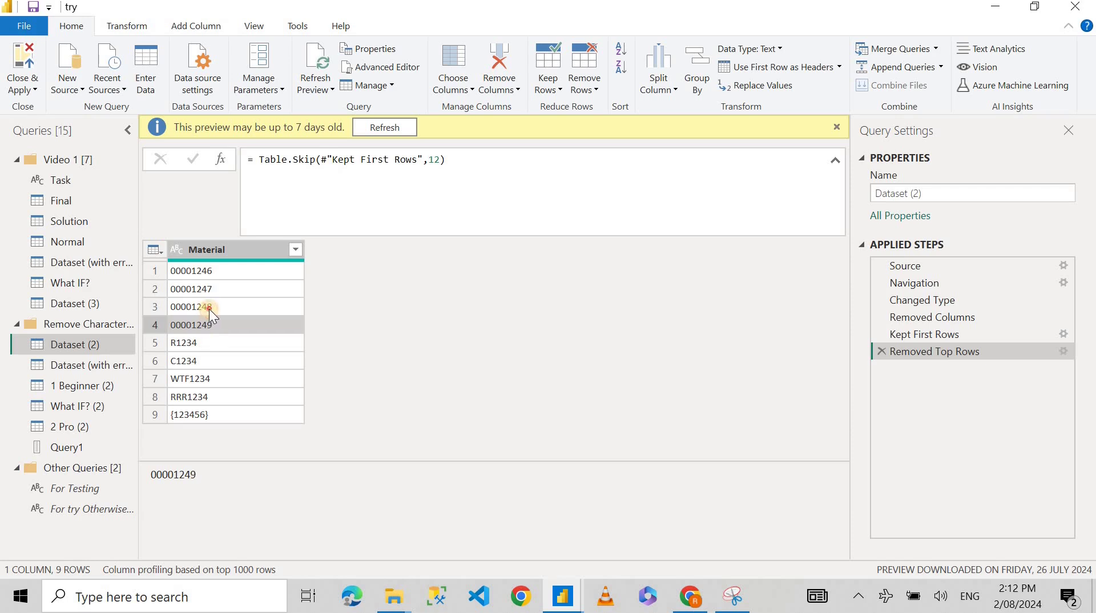
left_click(209, 308)
left_click(209, 289)
left_click(202, 274)
left_click(200, 324)
left_click(198, 341)
left_click(190, 364)
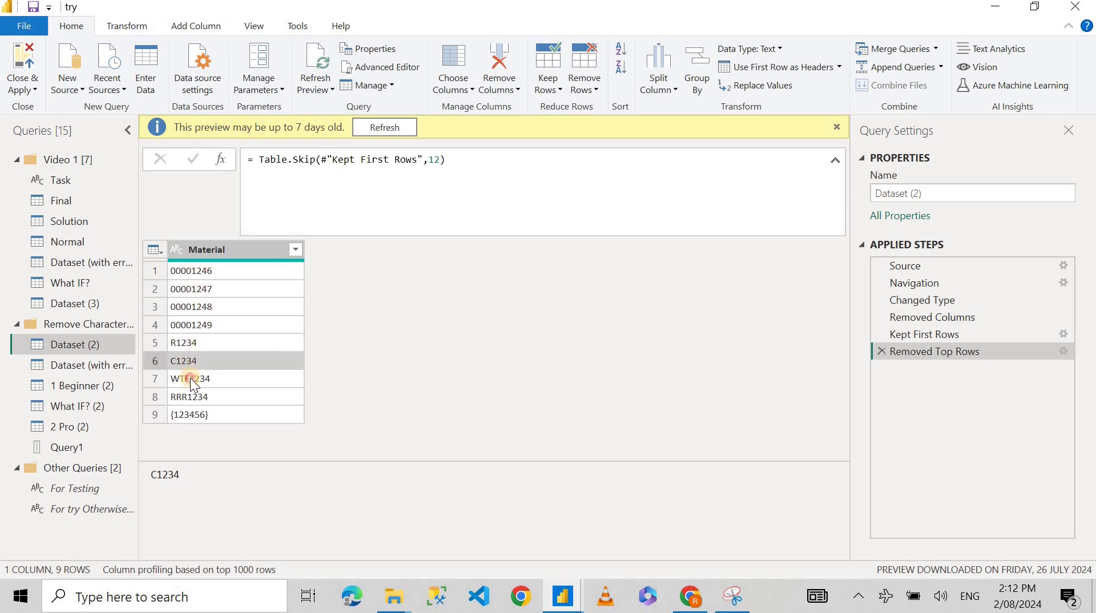
left_click(191, 379)
left_click(199, 397)
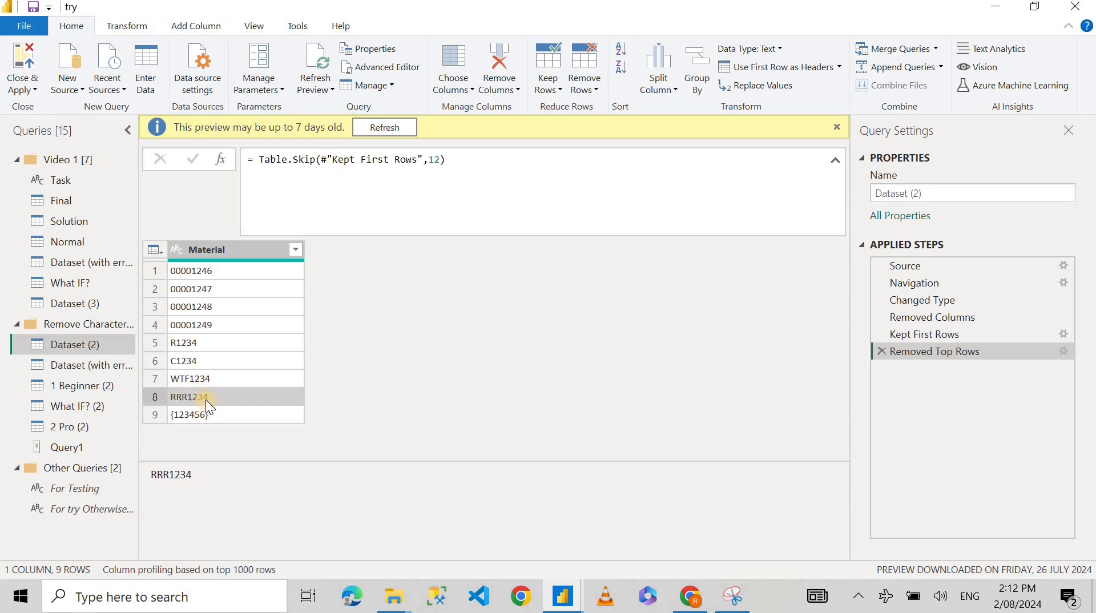
left_click(206, 415)
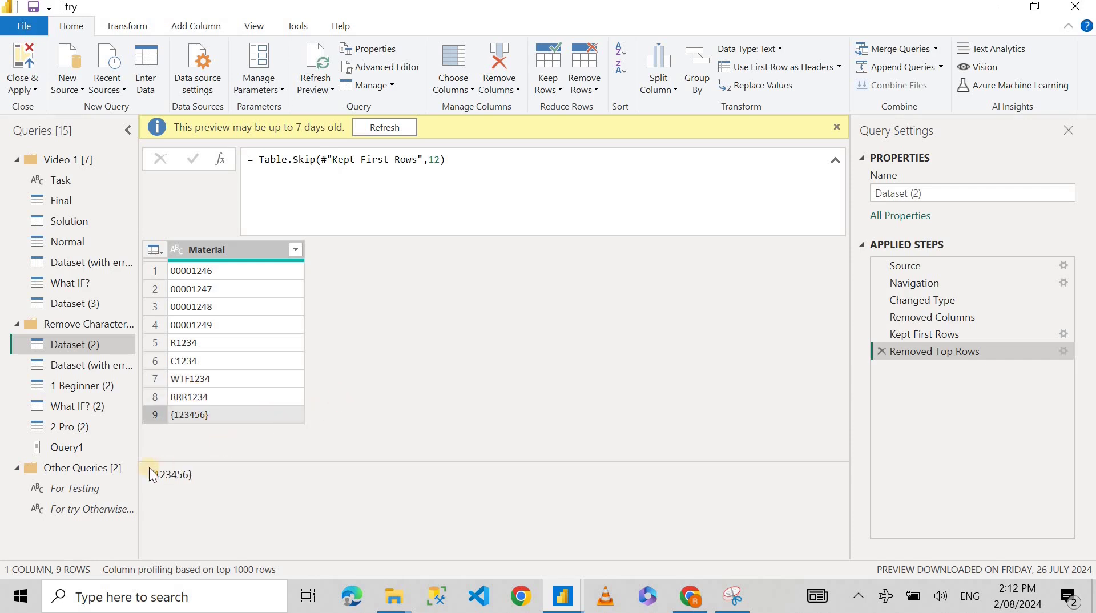
Step: Compare Dataset (2) with the character range list in Query1
left_click(74, 448)
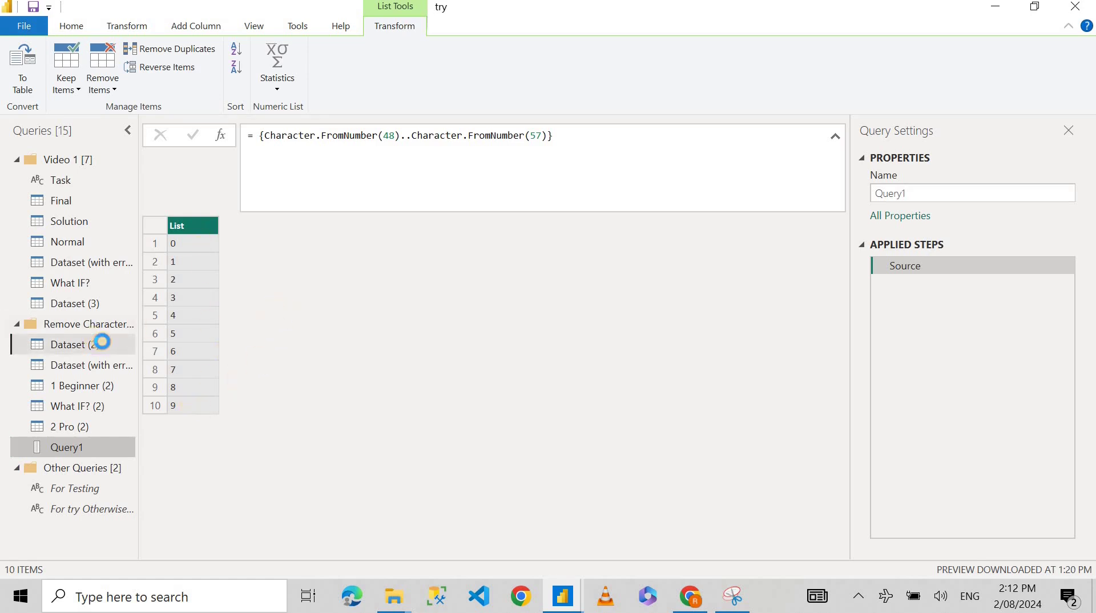
left_click(68, 344)
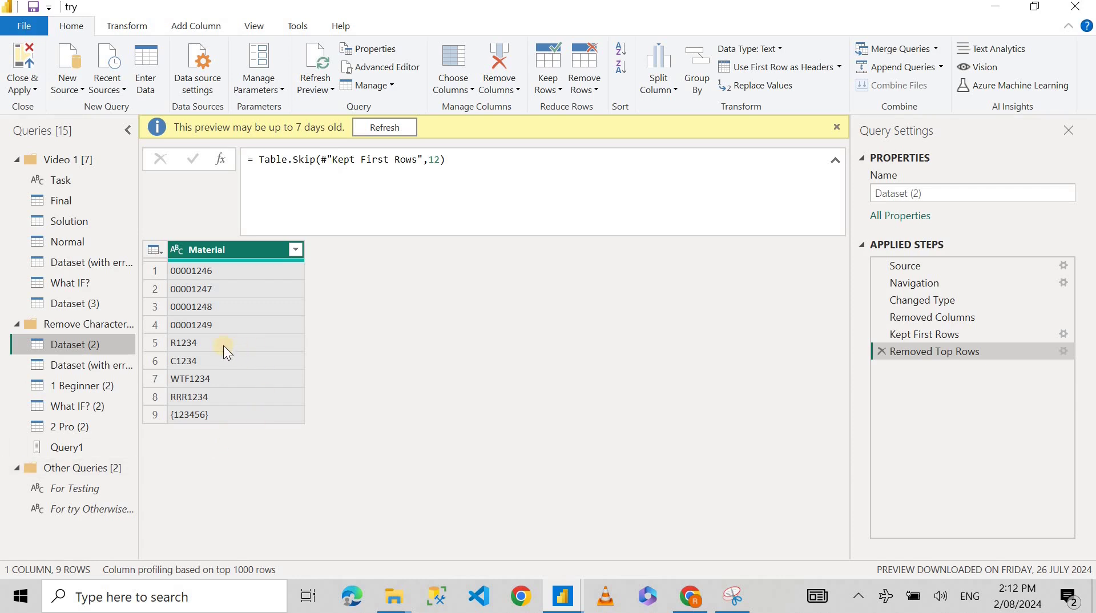
left_click(69, 448)
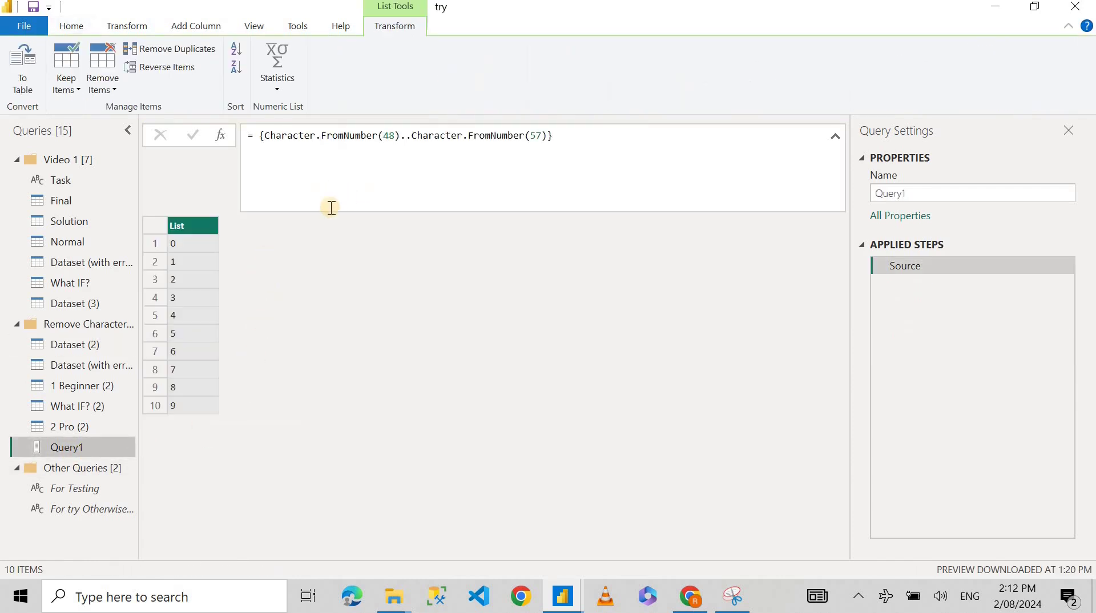
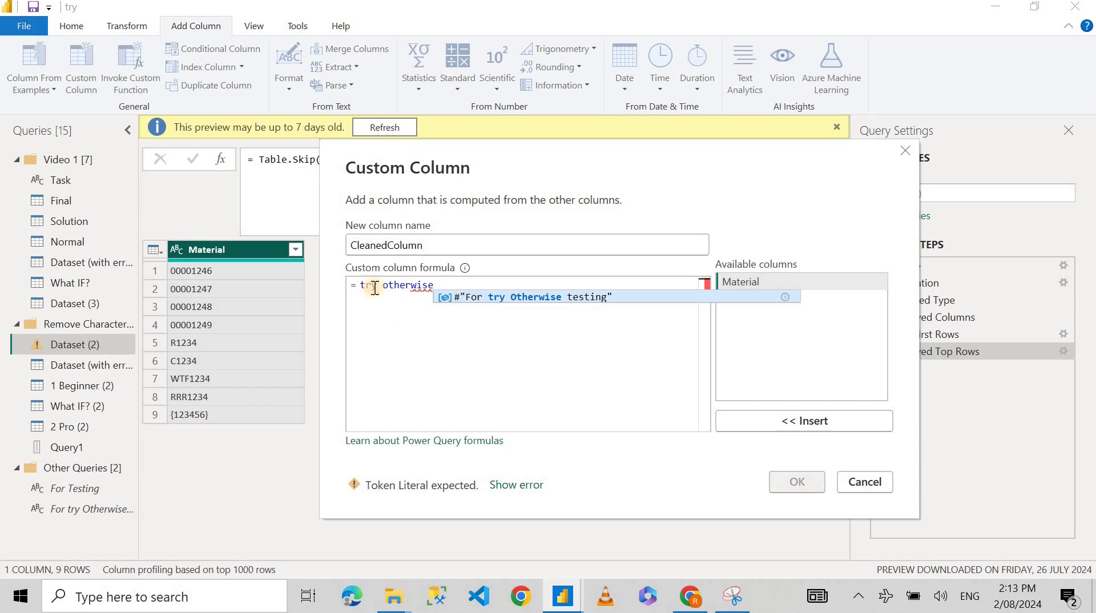
Step: Insert Number.From([Material]) between try and otherwise in the CleanedColumn custom column formula
left_click(380, 286)
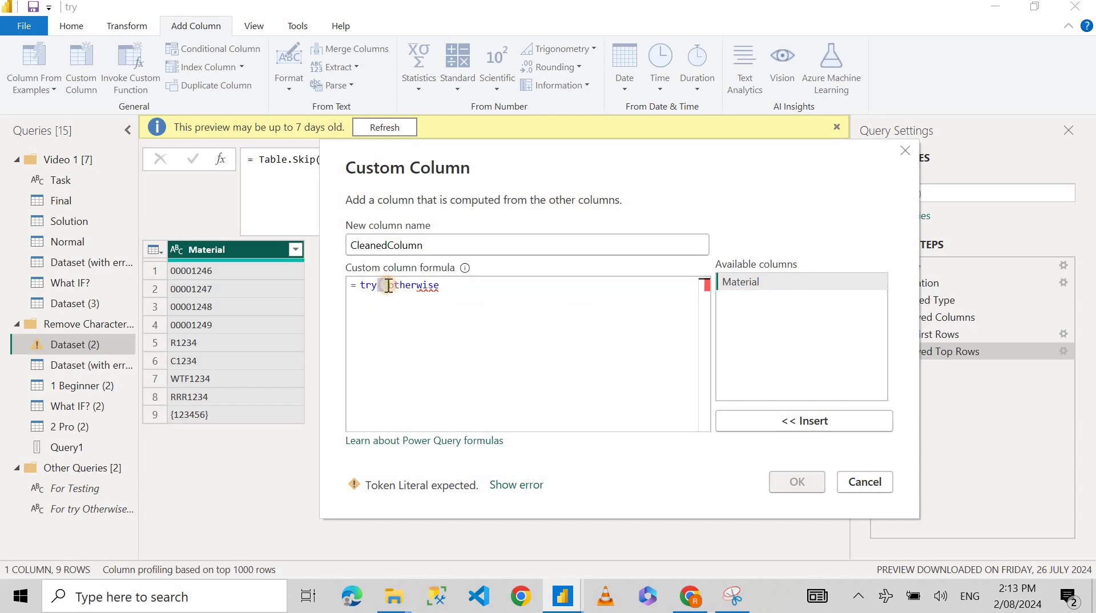
key("BackSpace")
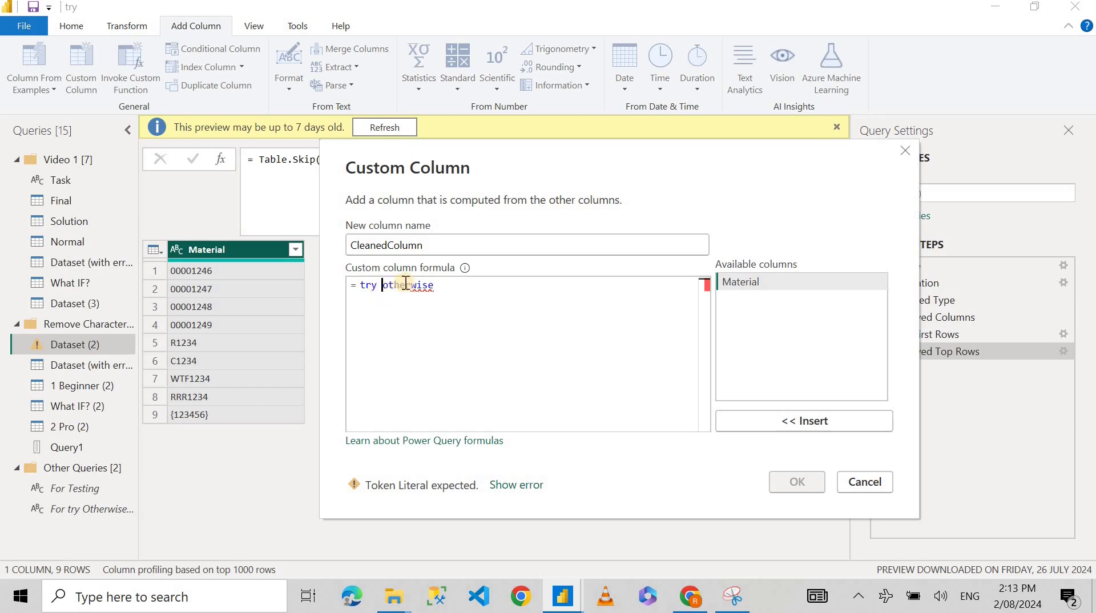
left_click(498, 286)
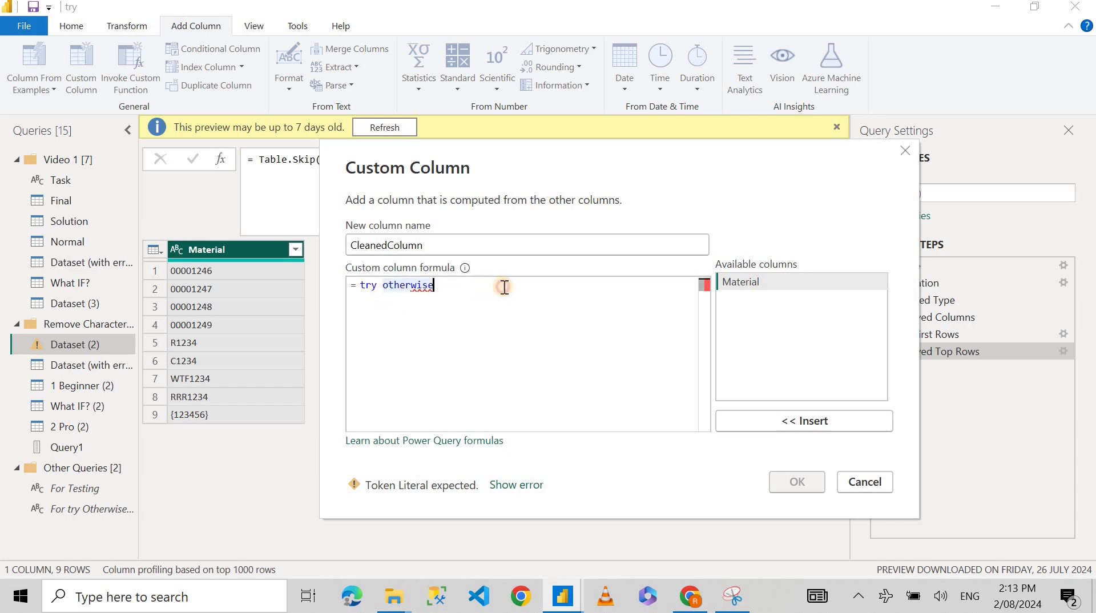
left_click(379, 285)
type("Number.From")
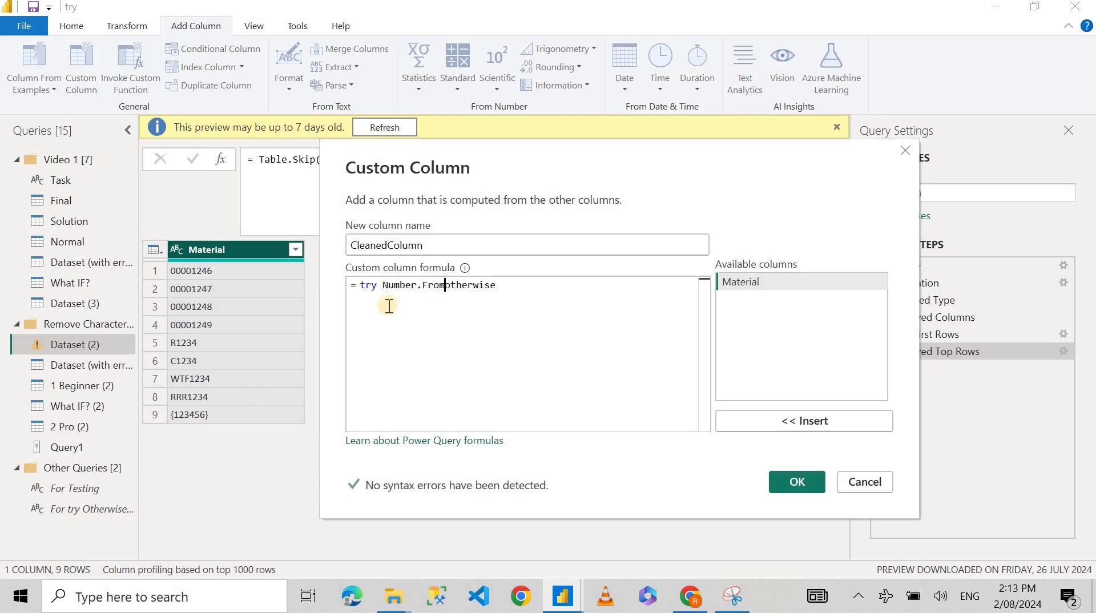
type("(")
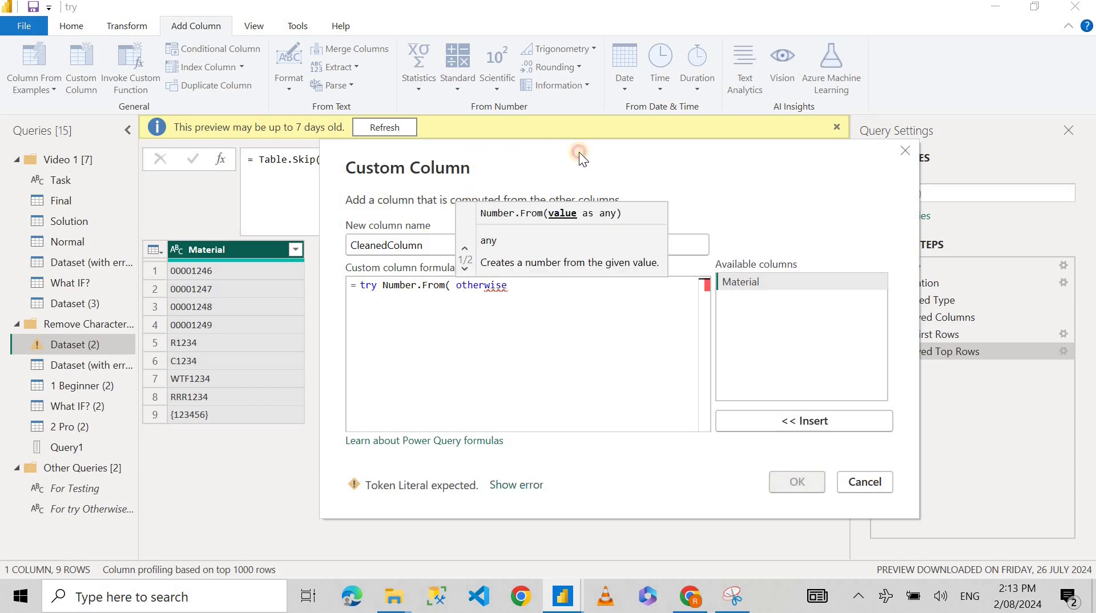
left_click_drag(579, 152, 680, 147)
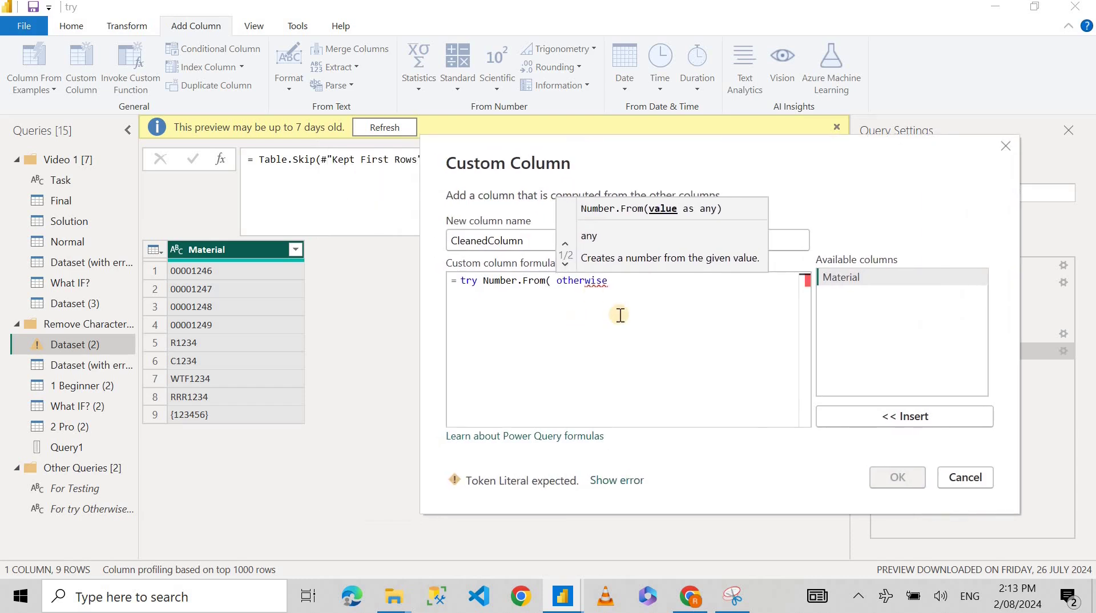
left_click(551, 281)
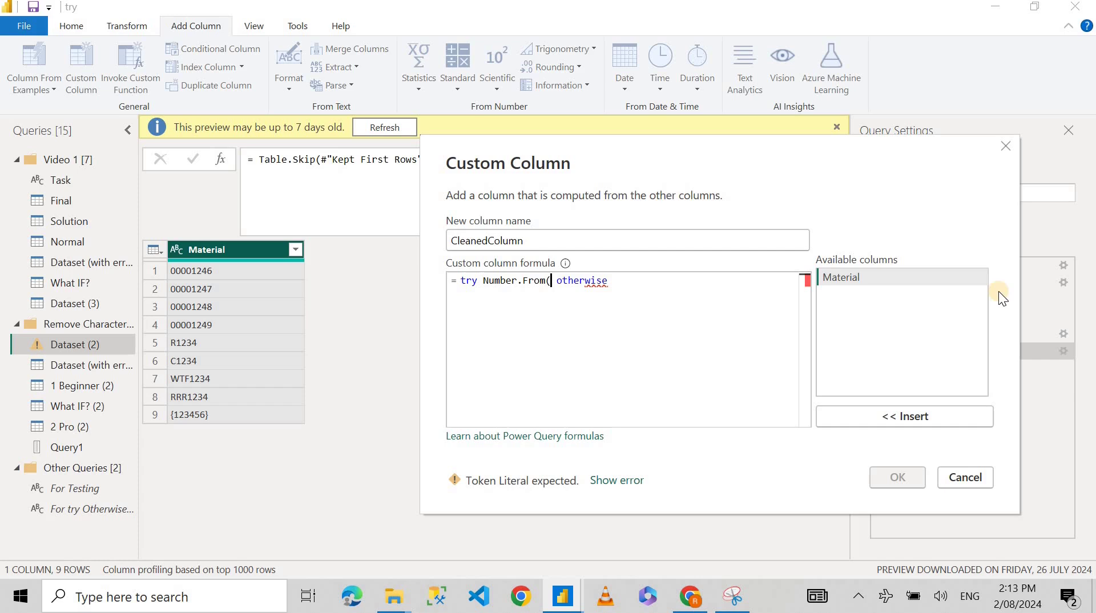
double_click(836, 276)
type(")")
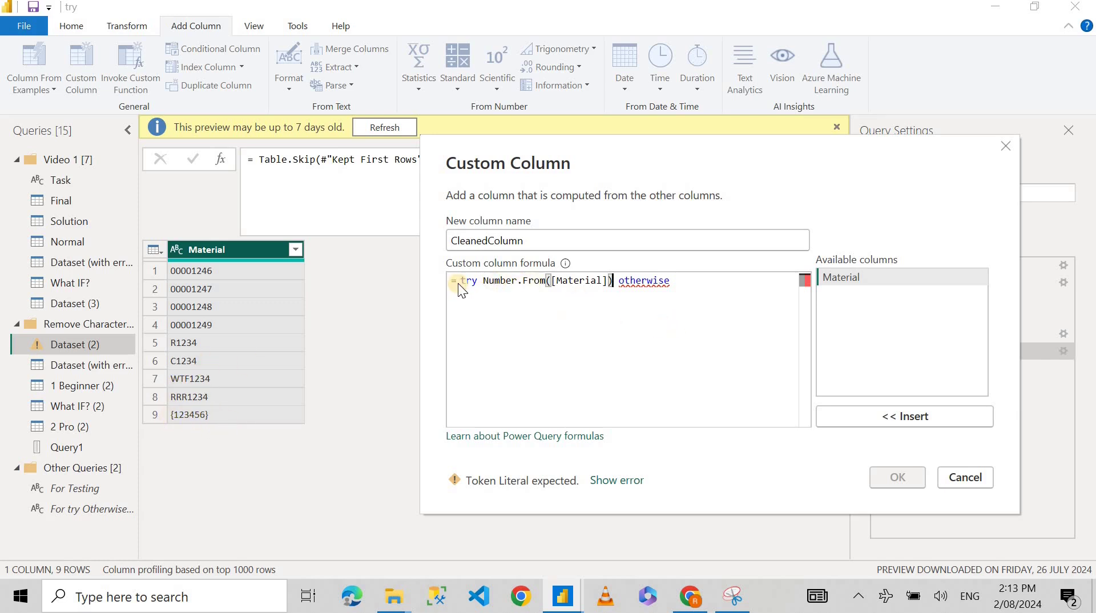
Step: Complete the formula with [Material] as the otherwise fallback and add CleanedColumn to Dataset (2)
left_click_drag(479, 280, 613, 280)
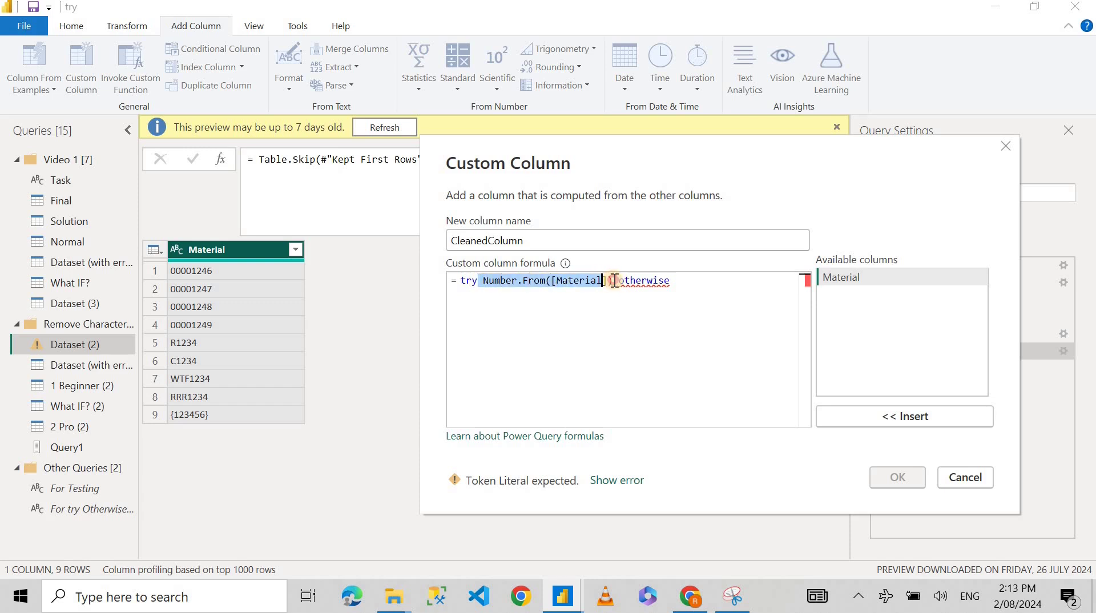
left_click(720, 281)
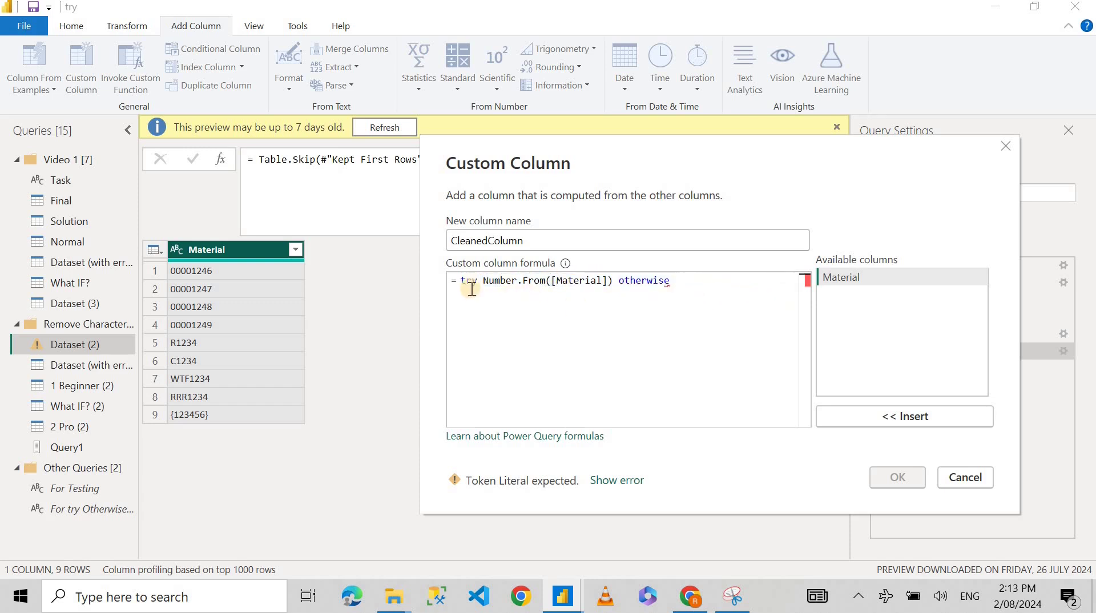
double_click(854, 280)
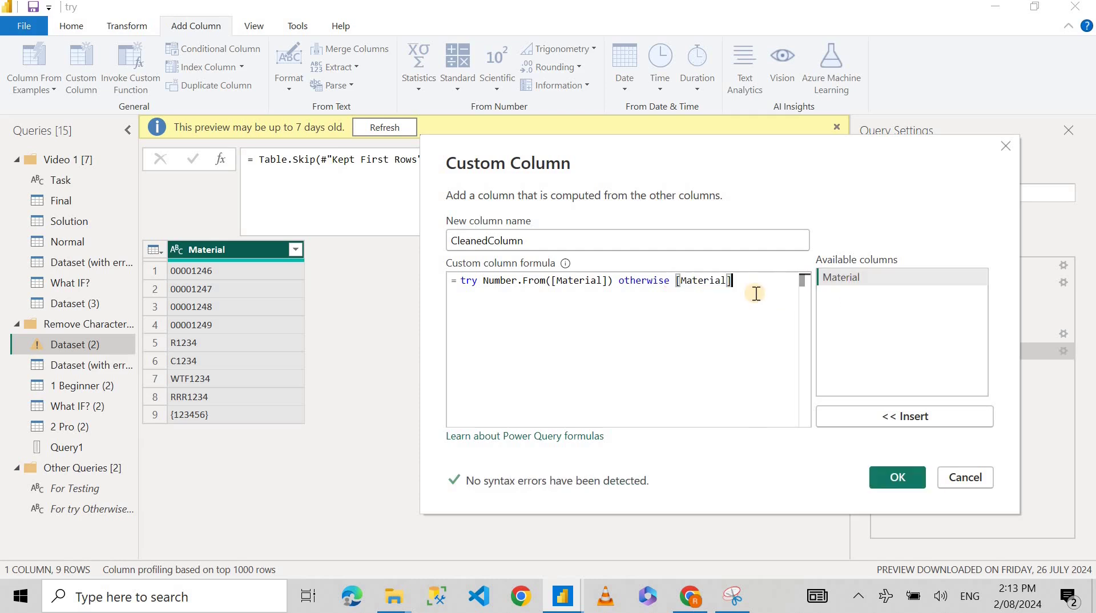
left_click_drag(732, 280, 675, 281)
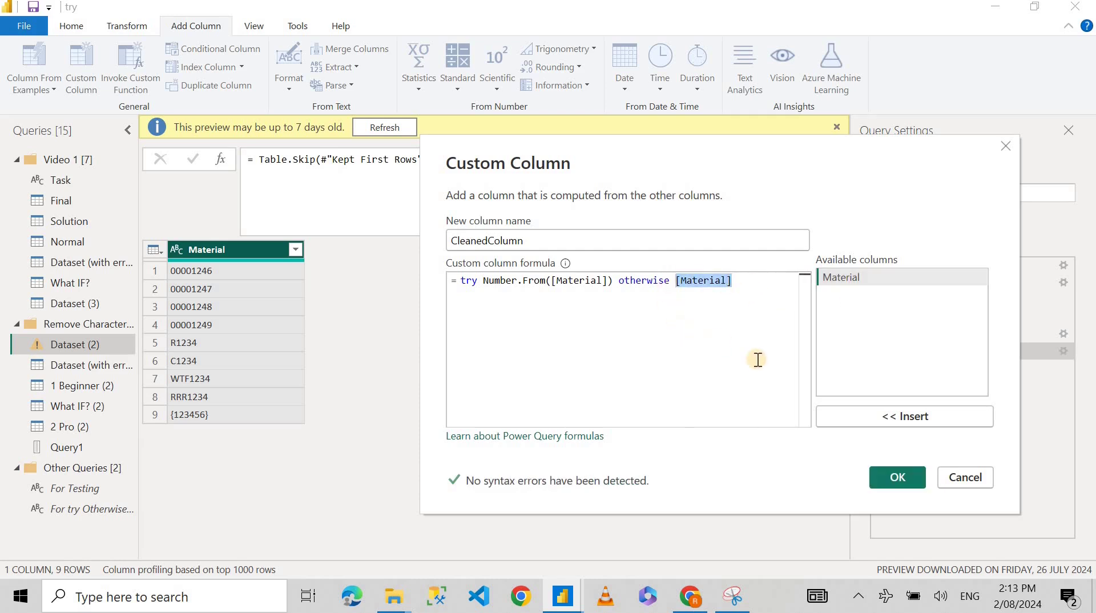
left_click(897, 476)
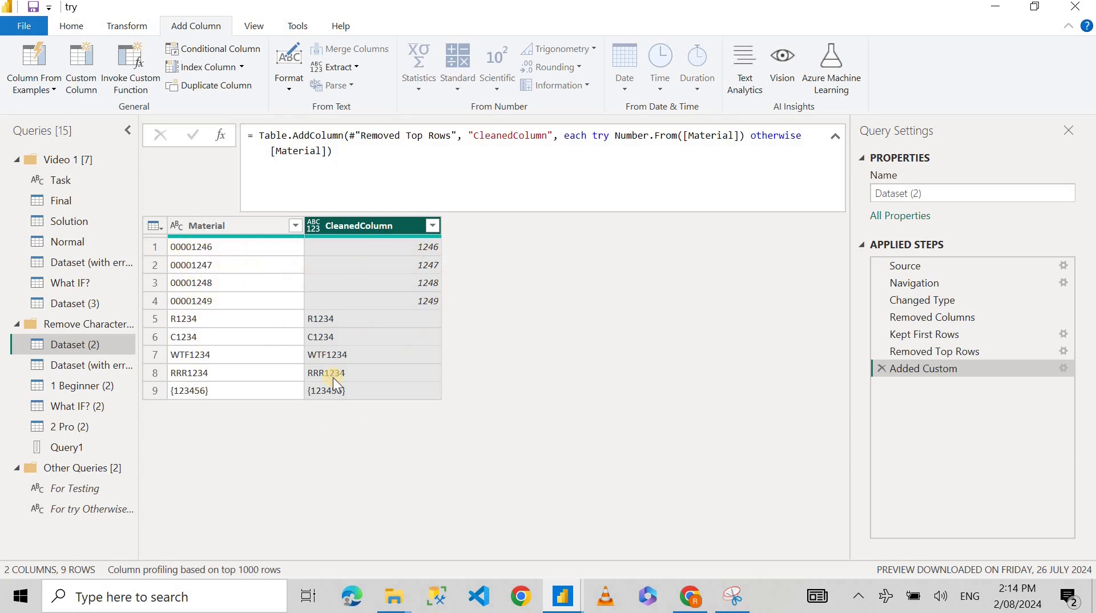
left_click(402, 249)
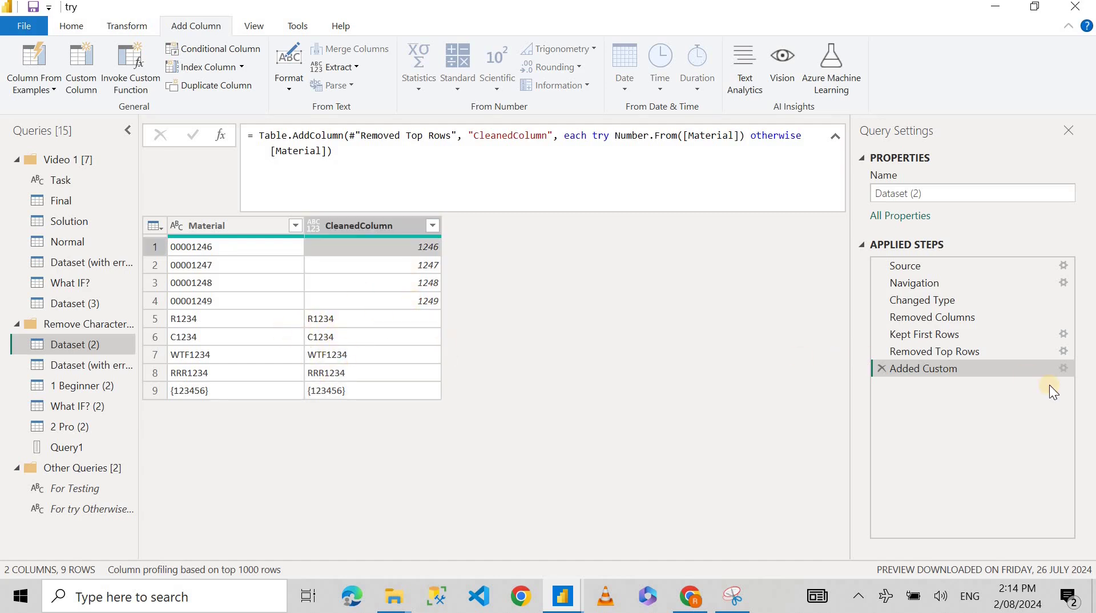
Step: Reopen the CleanedColumn formula and move the fallback [Material] two lines below the try … otherwise line
left_click(1063, 367)
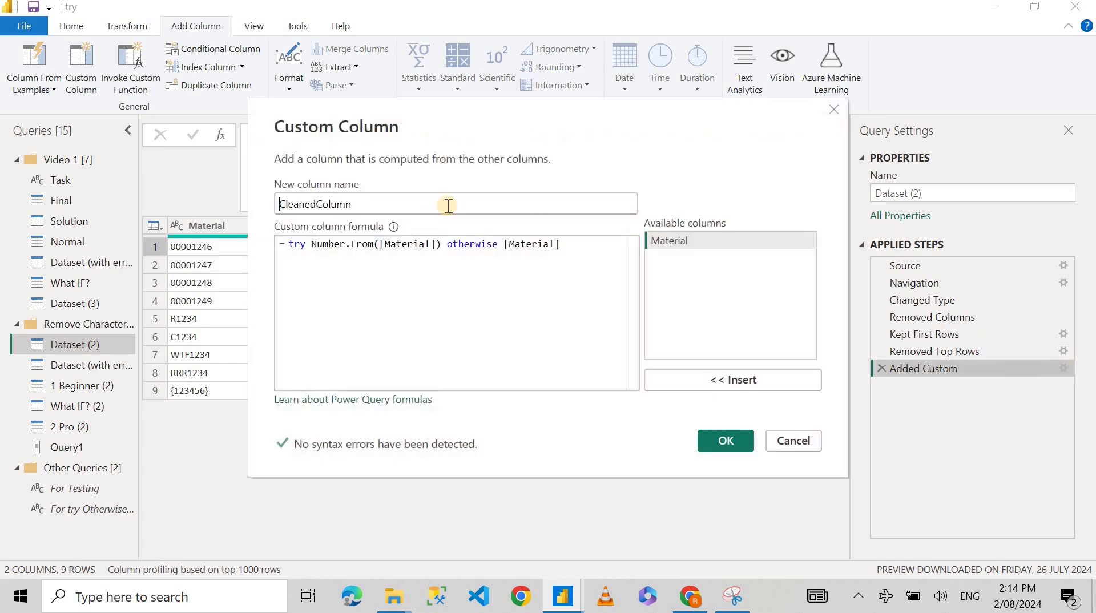
left_click_drag(438, 124, 634, 158)
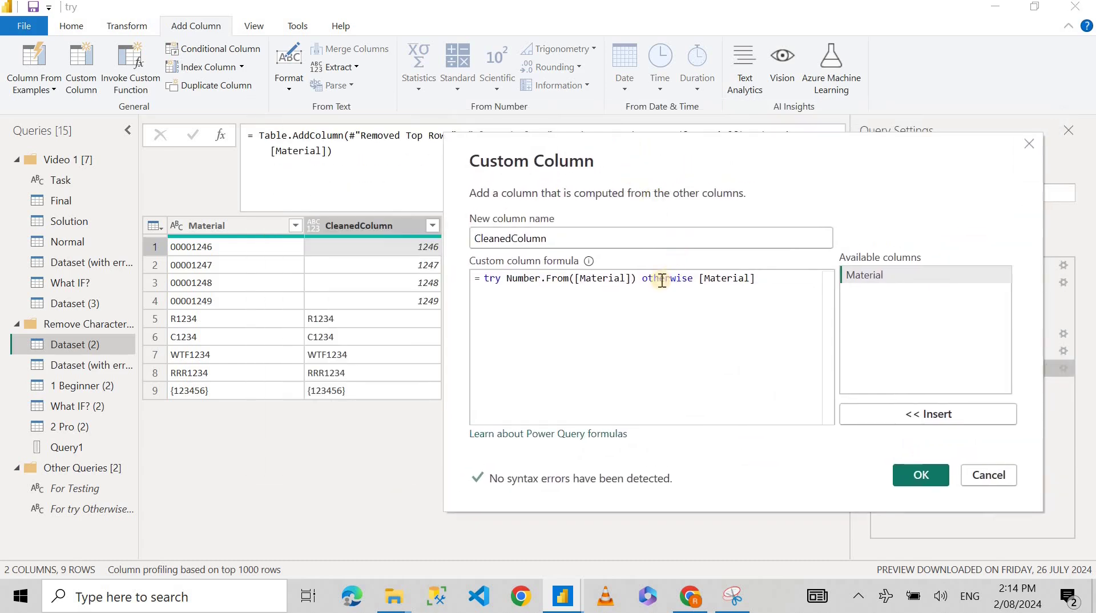
left_click_drag(693, 279, 758, 278)
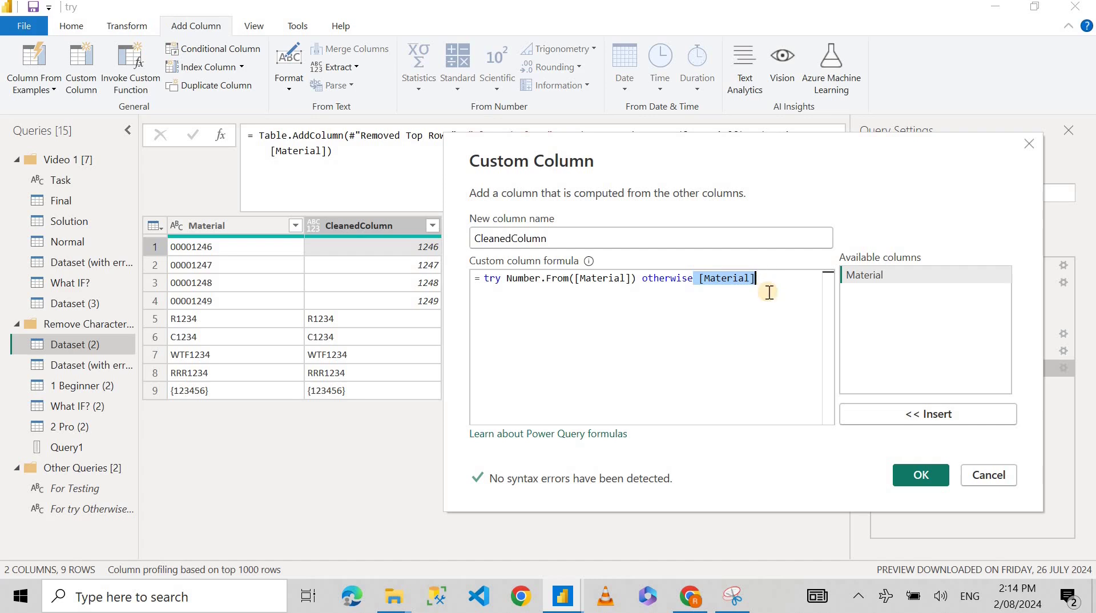
key("Left")
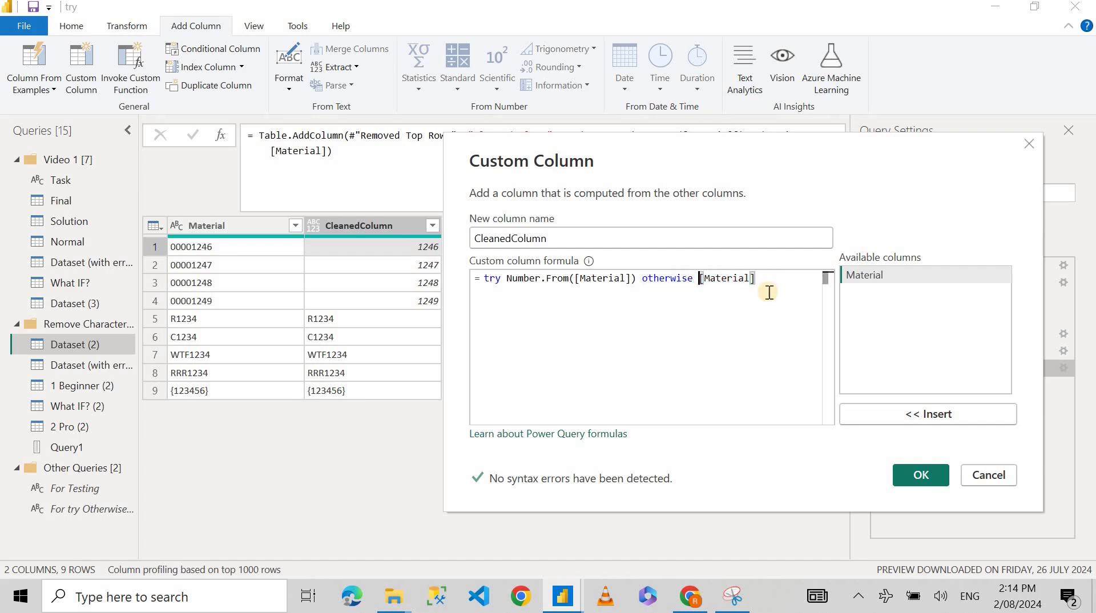
key("Return")
key("Return")
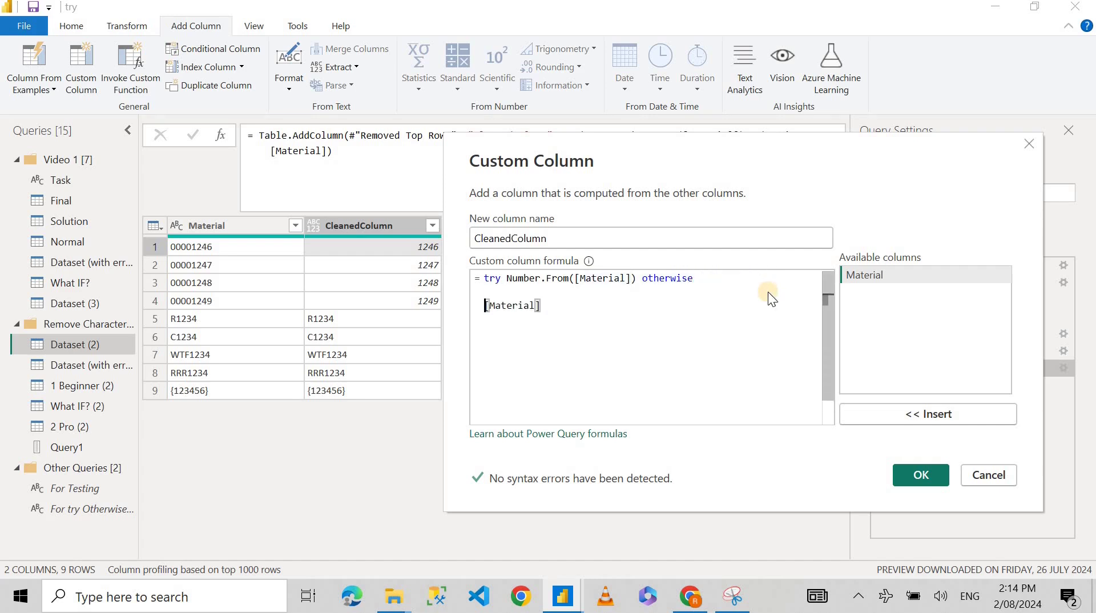
Step: Wrap the fallback [Material] in a Text.Remove call, with a comma ready for the second argument
key("Down")
key("Up")
key("Down")
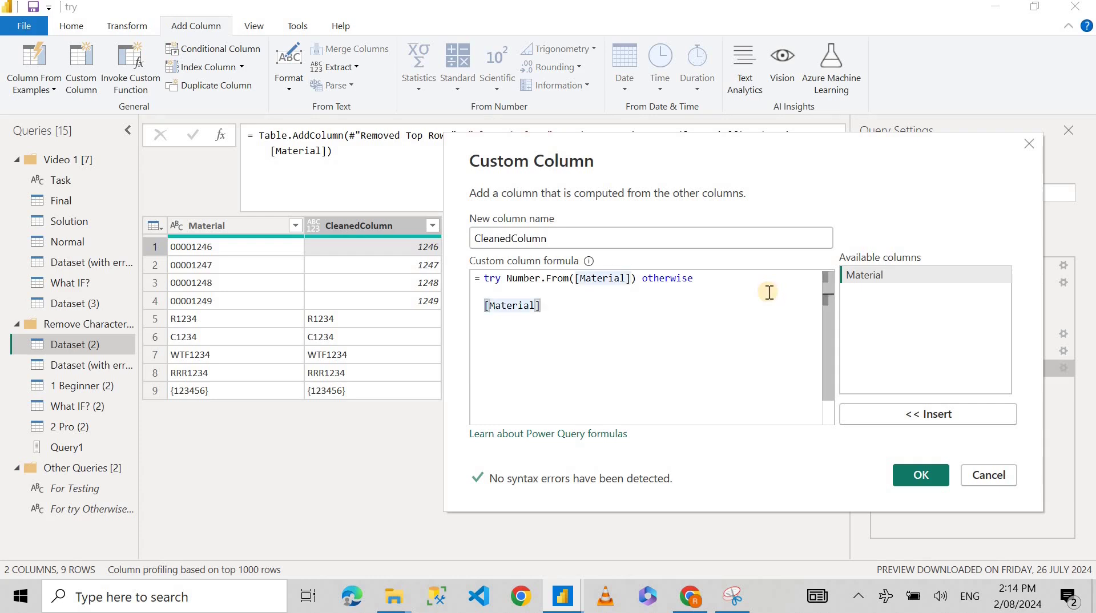
type("Text")
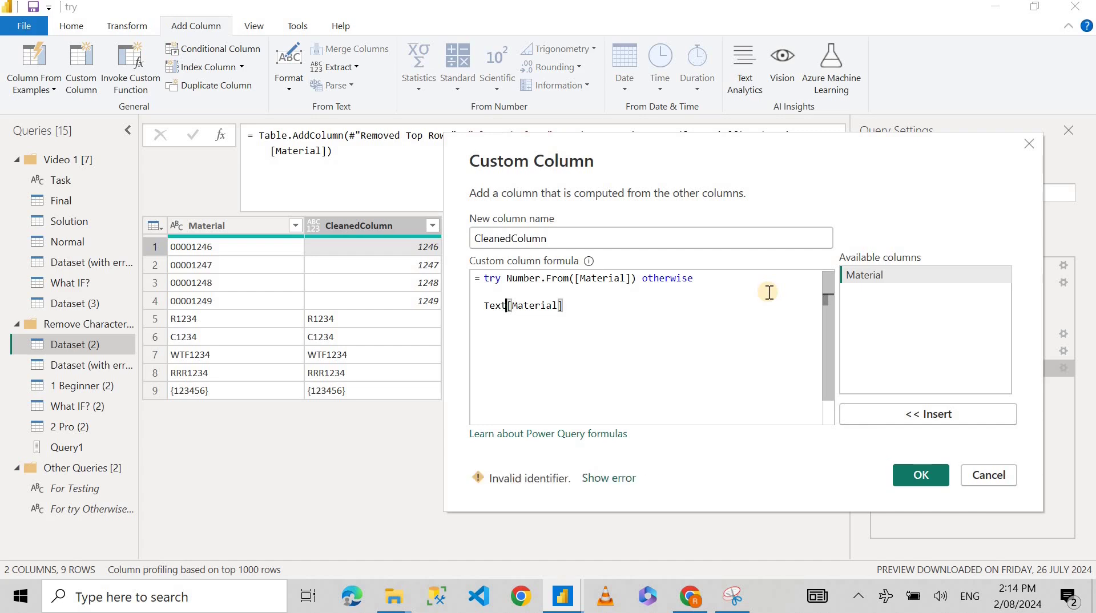
type(".Remove")
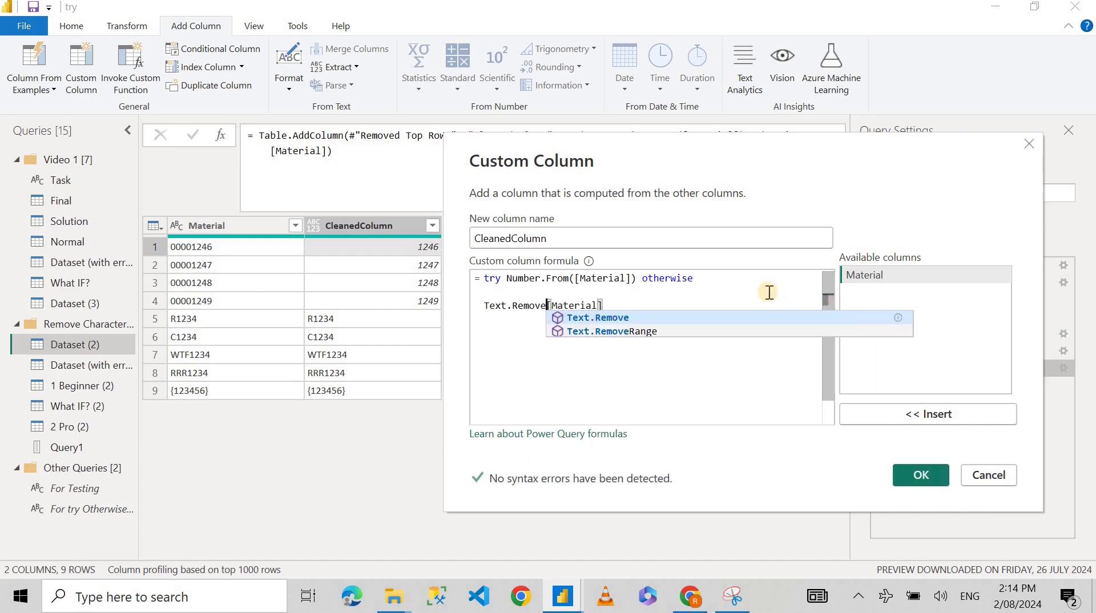
type("(")
key("Right")
key("Right")
key("Right")
key("Right")
key("Right")
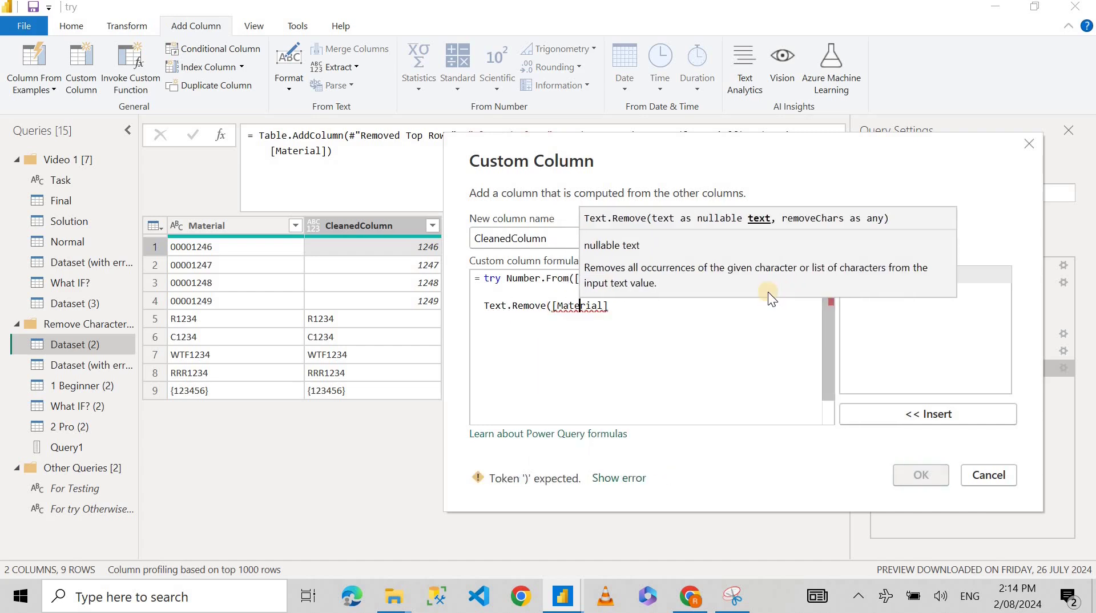
key("Right")
key("Right")
key("Right")
key("Right")
key("Right")
type(", ")
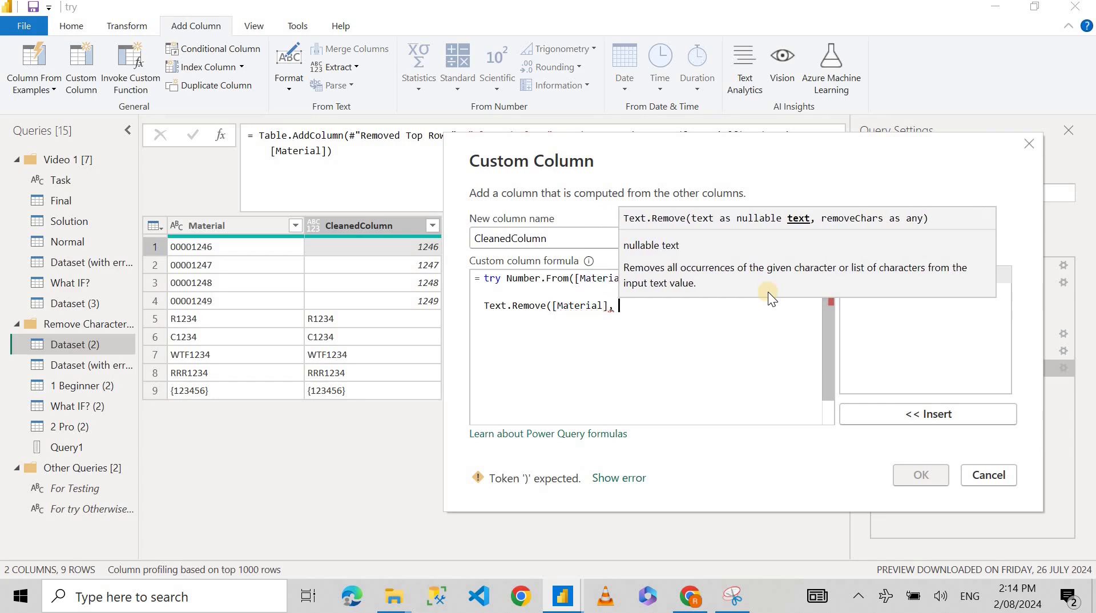
Step: Complete Text.Remove with "R" as the character to remove, apply the formula, and compare row 5 in both columns
type("\"")
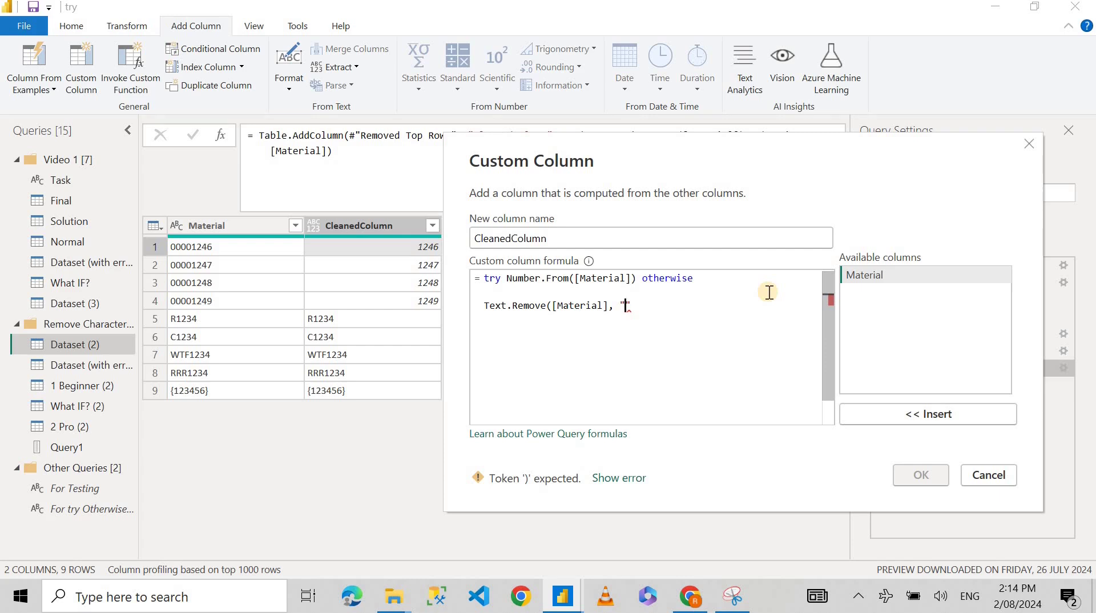
type("R\")")
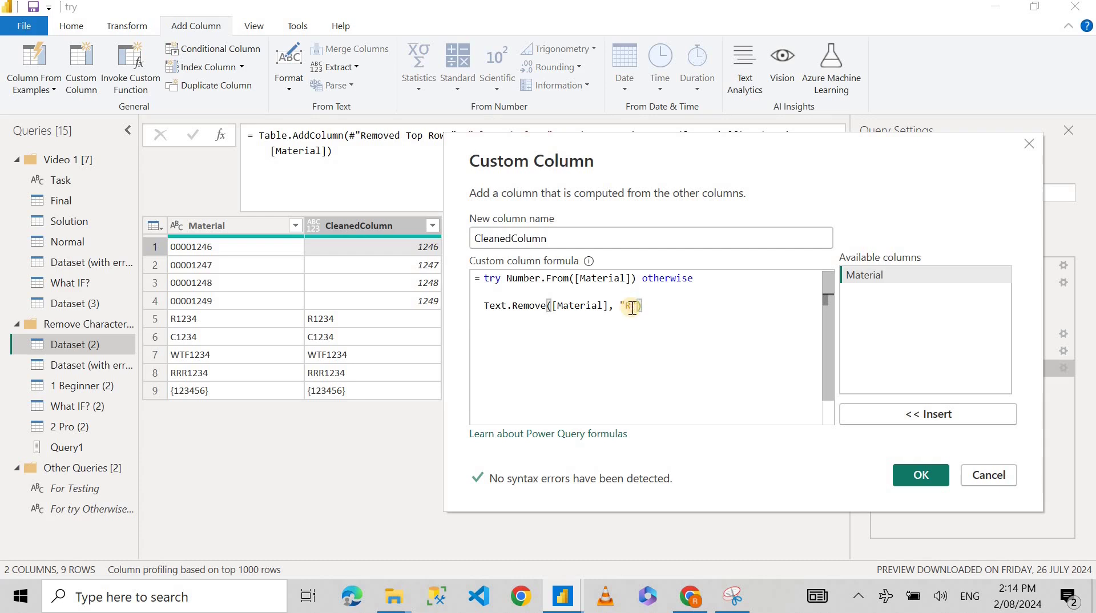
left_click(928, 477)
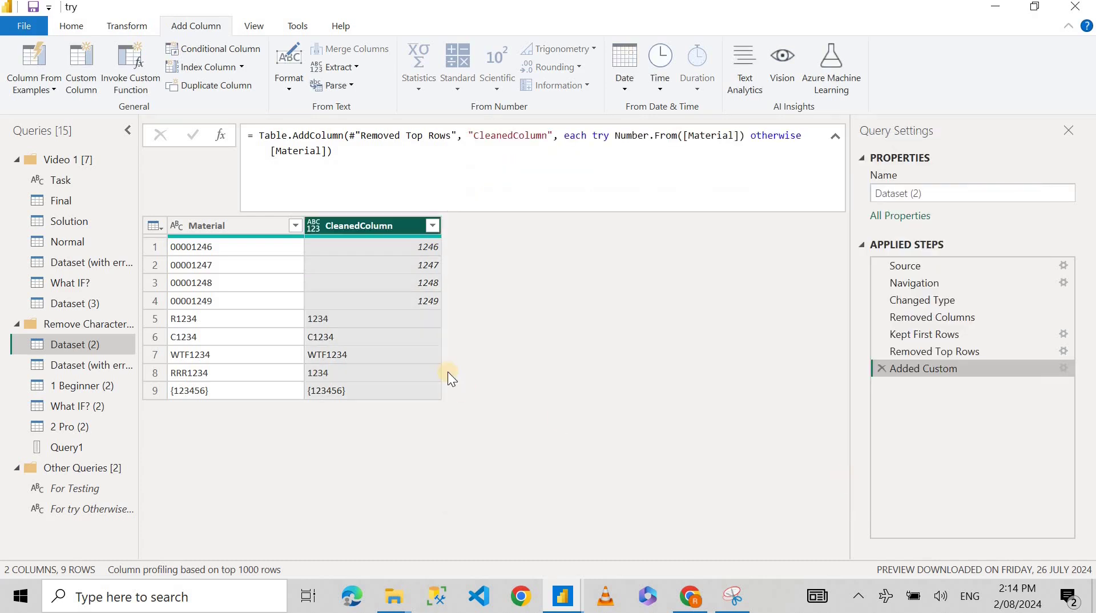
left_click(180, 324)
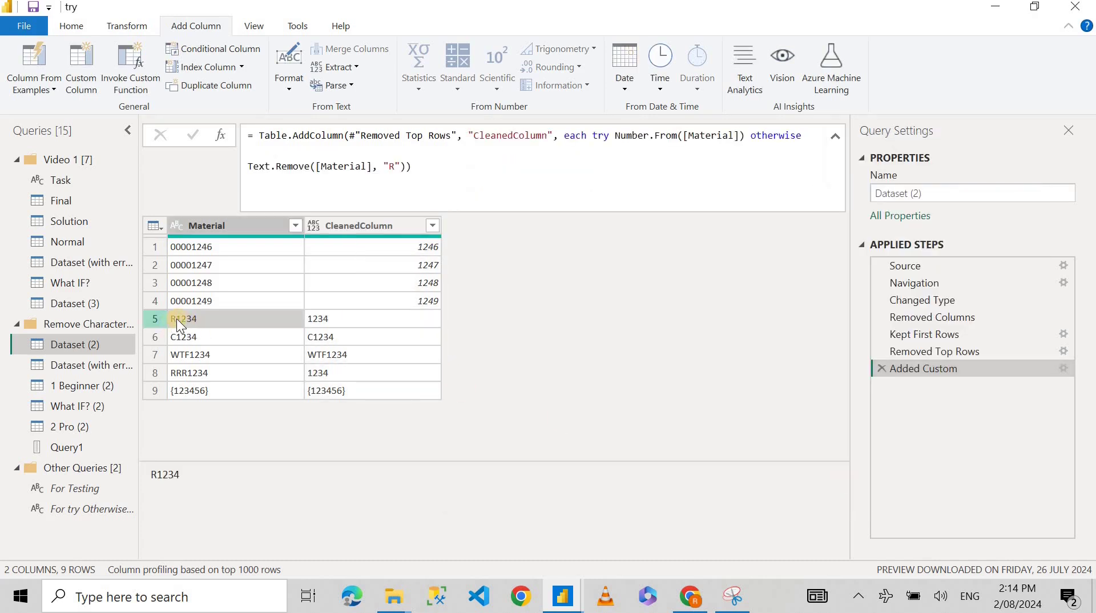
left_click(321, 319)
left_click(252, 318)
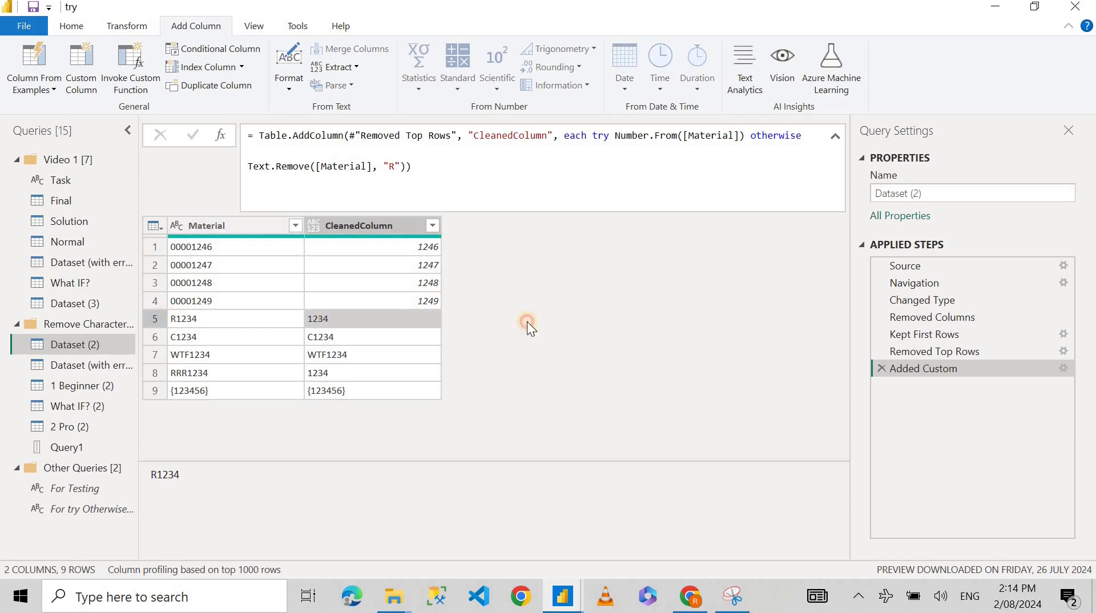
Step: Reopen the CleanedColumn formula and add "T" after "R" in the Text.Remove arguments
left_click(1062, 368)
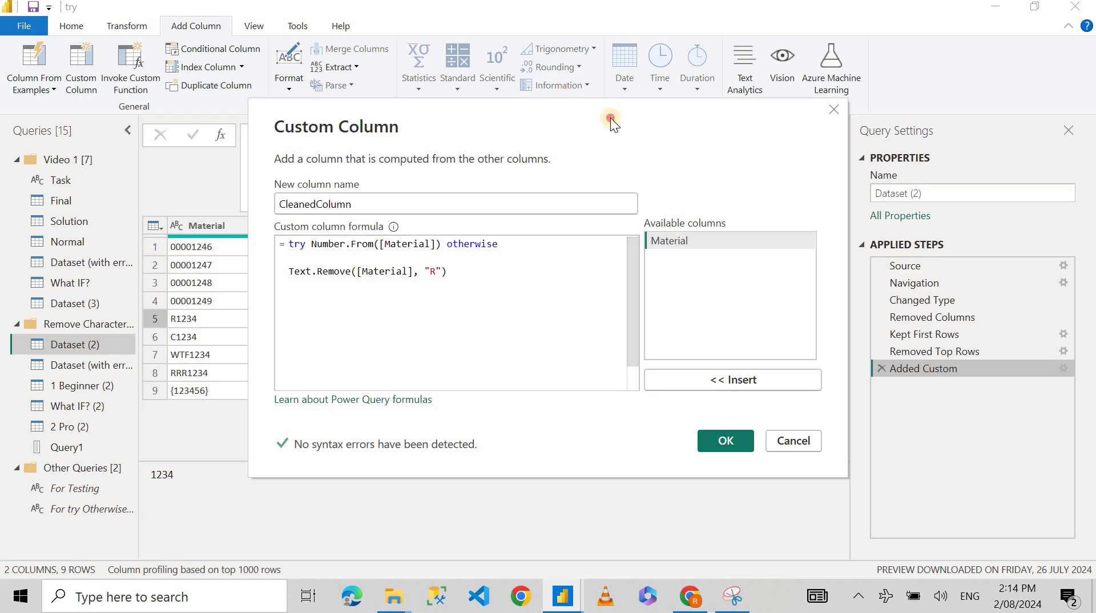
left_click_drag(539, 34, 735, 150)
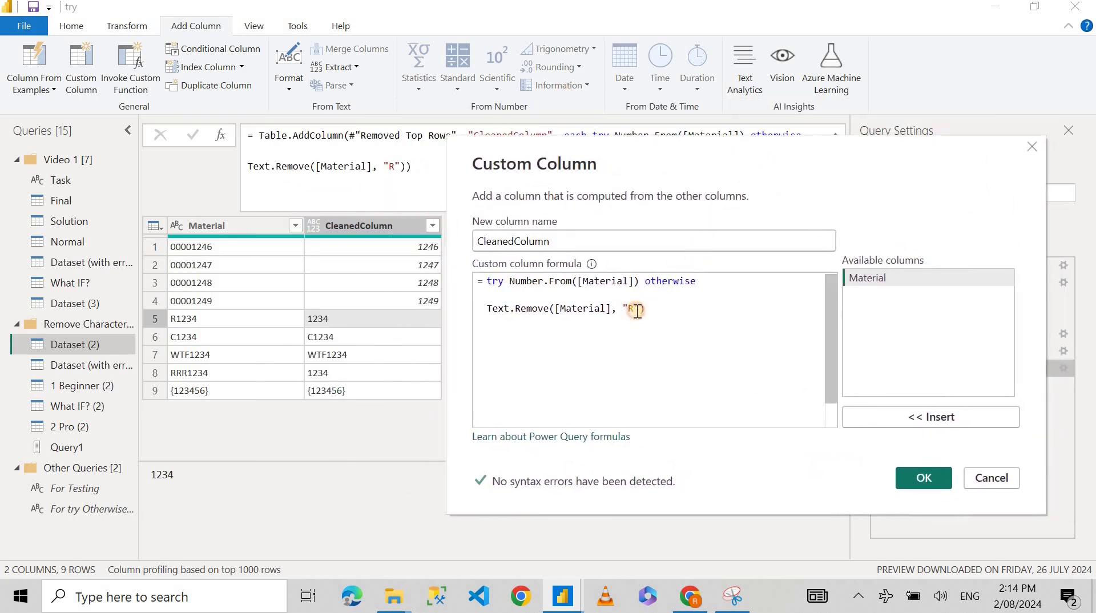
left_click(643, 309)
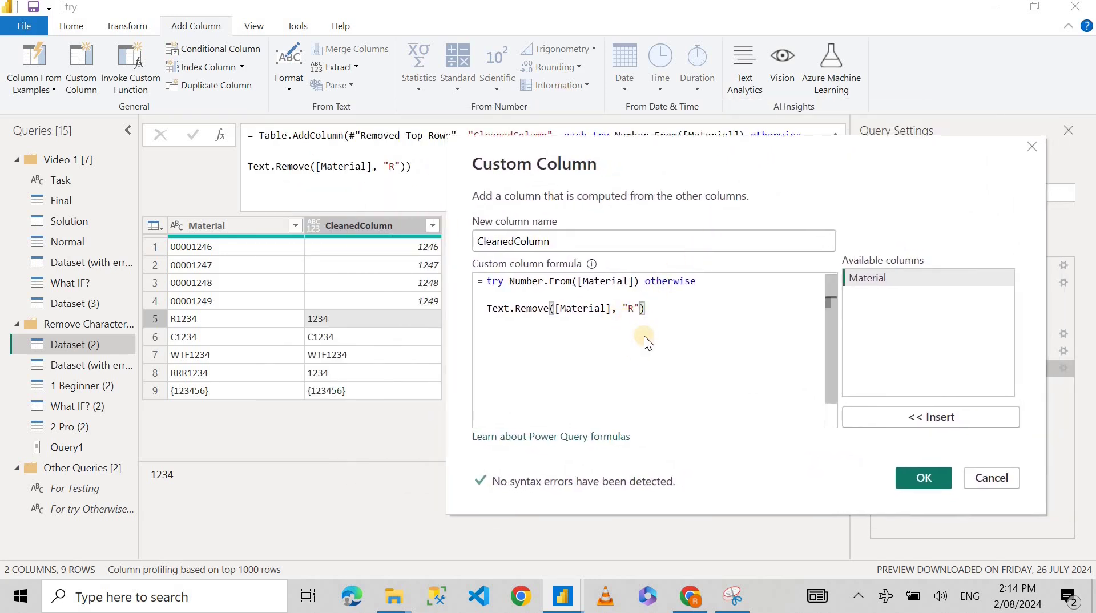
type(", \"R\", \"T")
Step: Enclose the characters as the list {"R", "T"}, apply the formula, and inspect row 7
key("Left")
key("Left")
key("Left")
key("Left")
key("Left")
key("Left")
type("{")
key("Right")
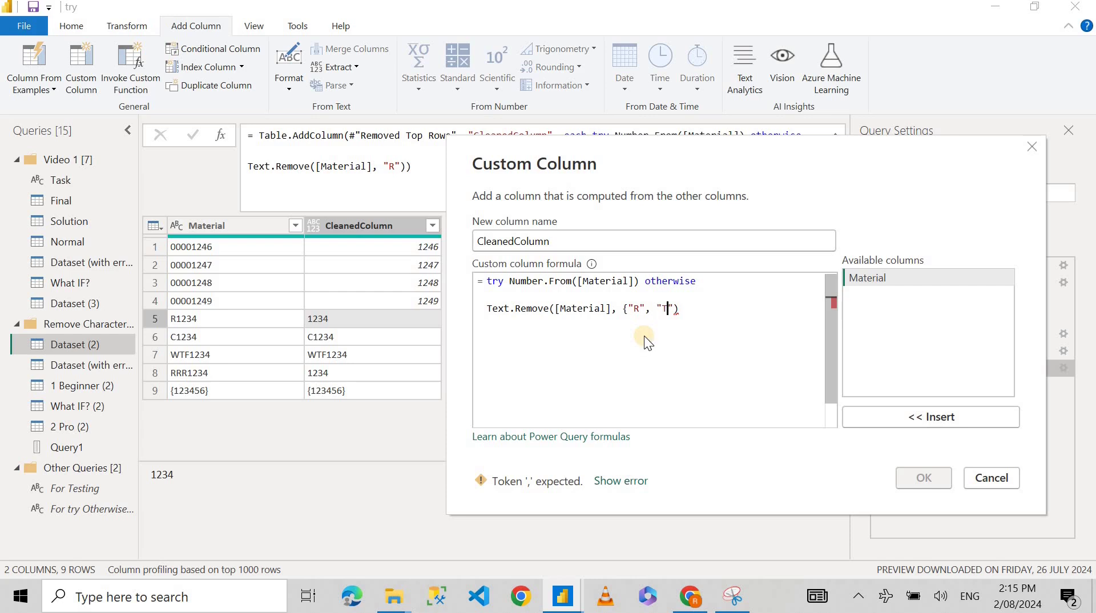
key("Right")
type("}")
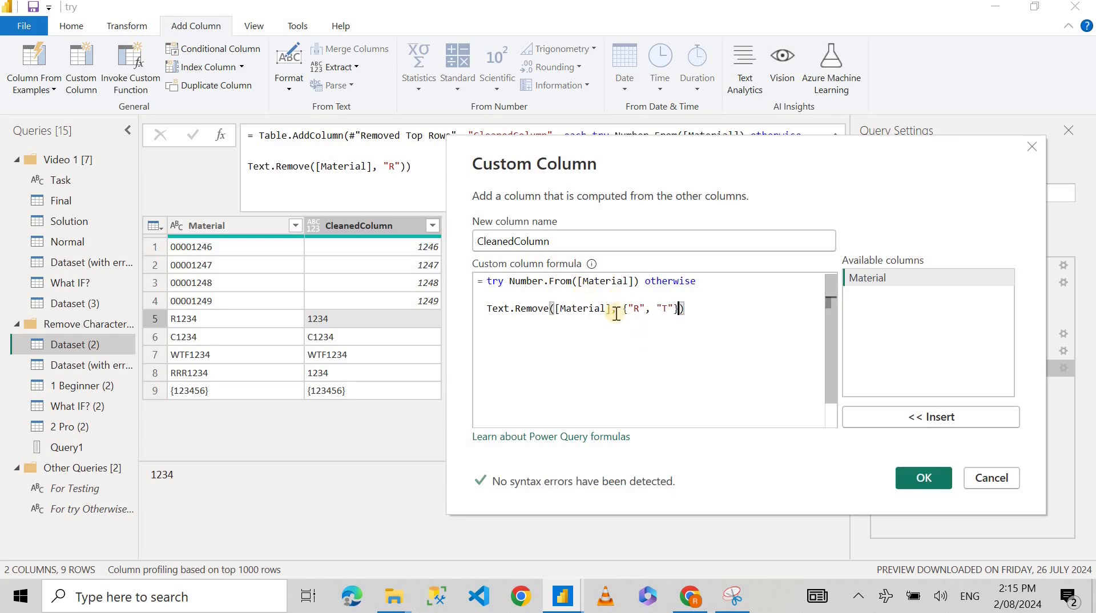
key("Left")
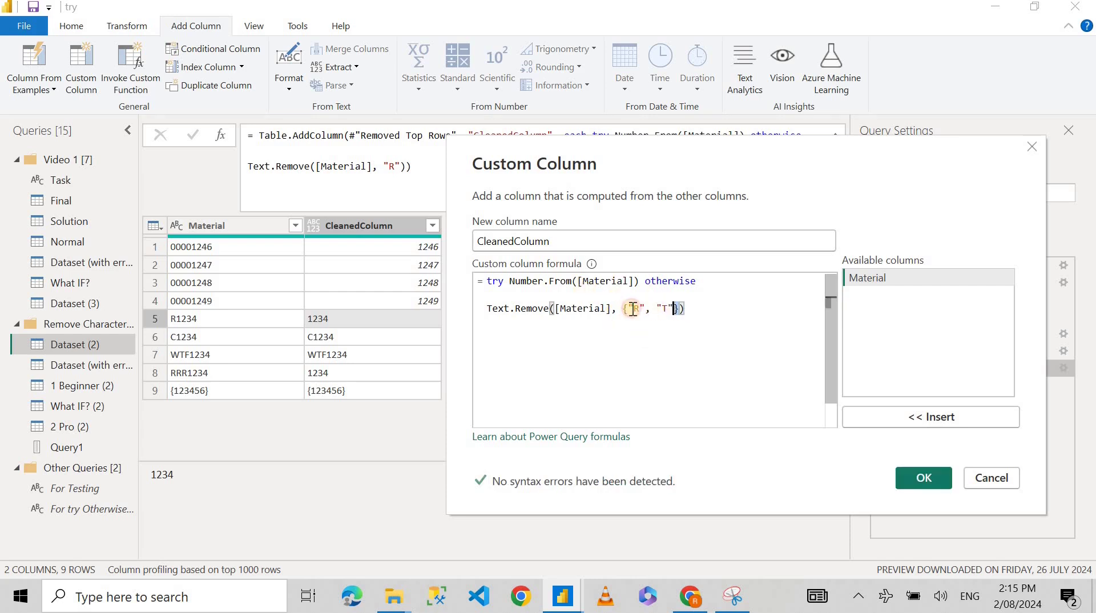
left_click(914, 478)
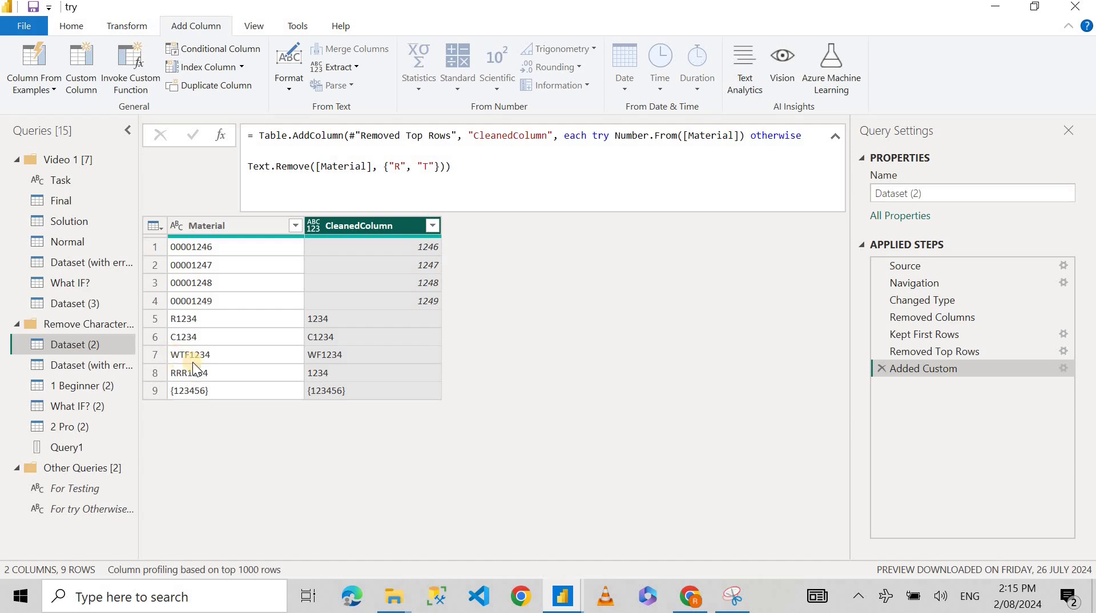
left_click(155, 355)
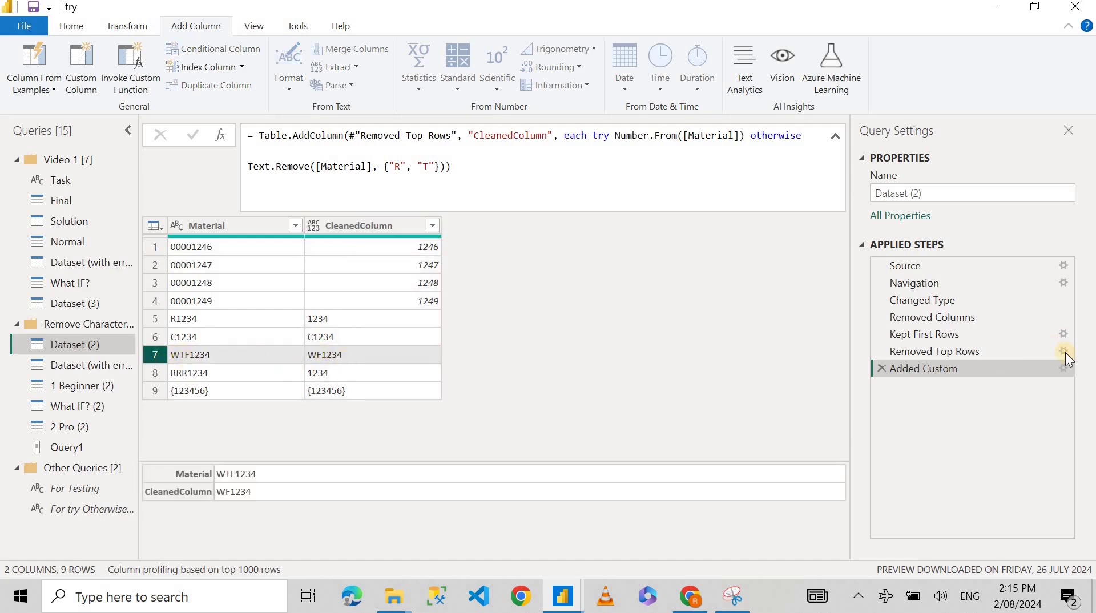
Step: Replace the contents of the Text.Remove list with the range "A".."Z", apply the formula, and check rows 5 to 8
left_click(1059, 369)
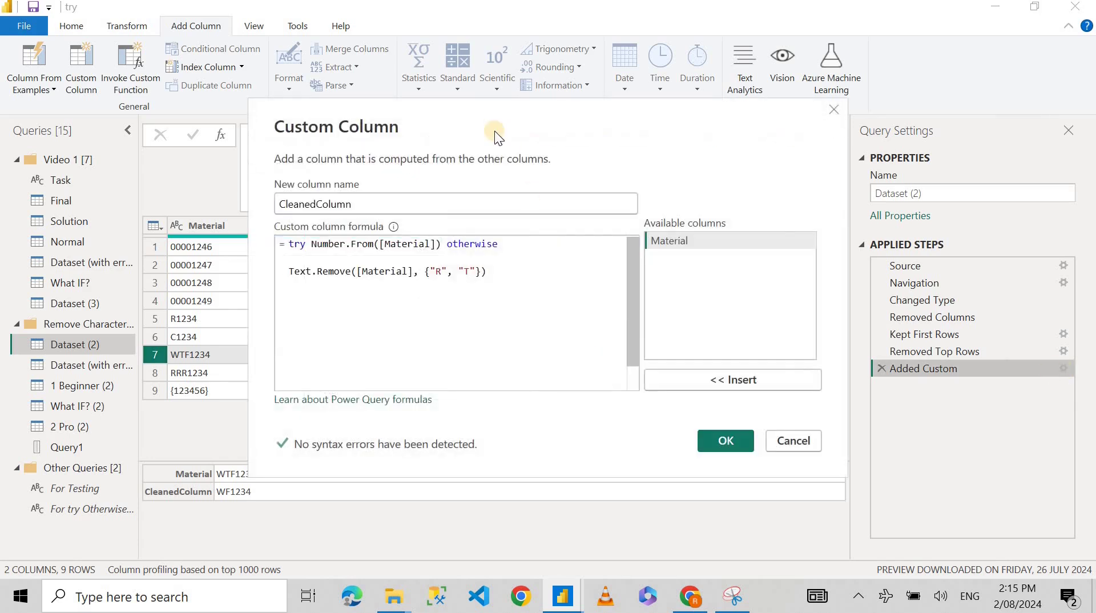
left_click_drag(560, 295, 605, 295)
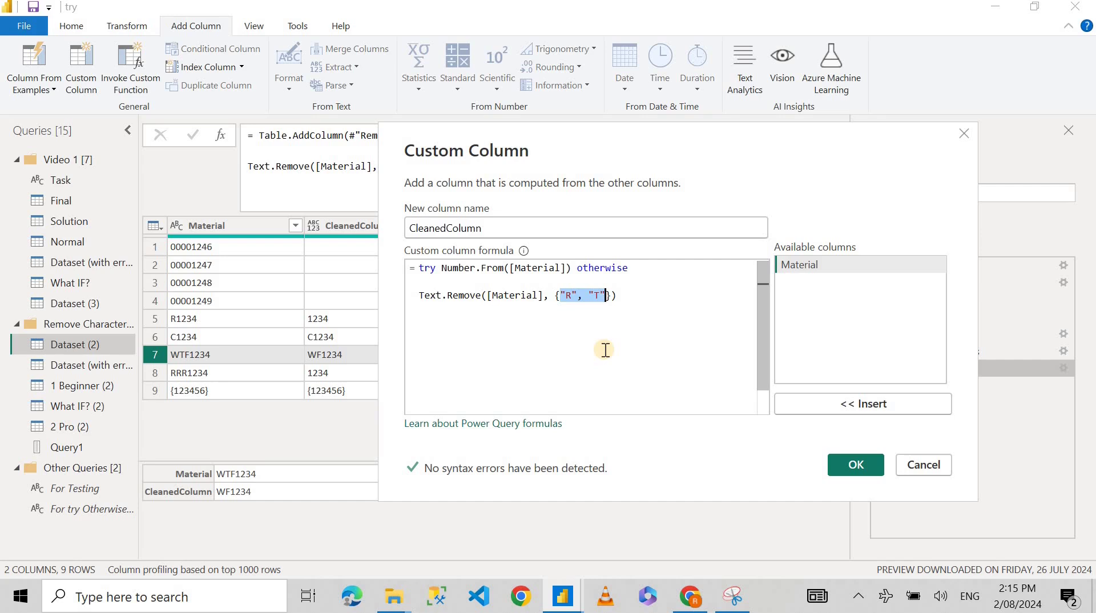
key("BackSpace")
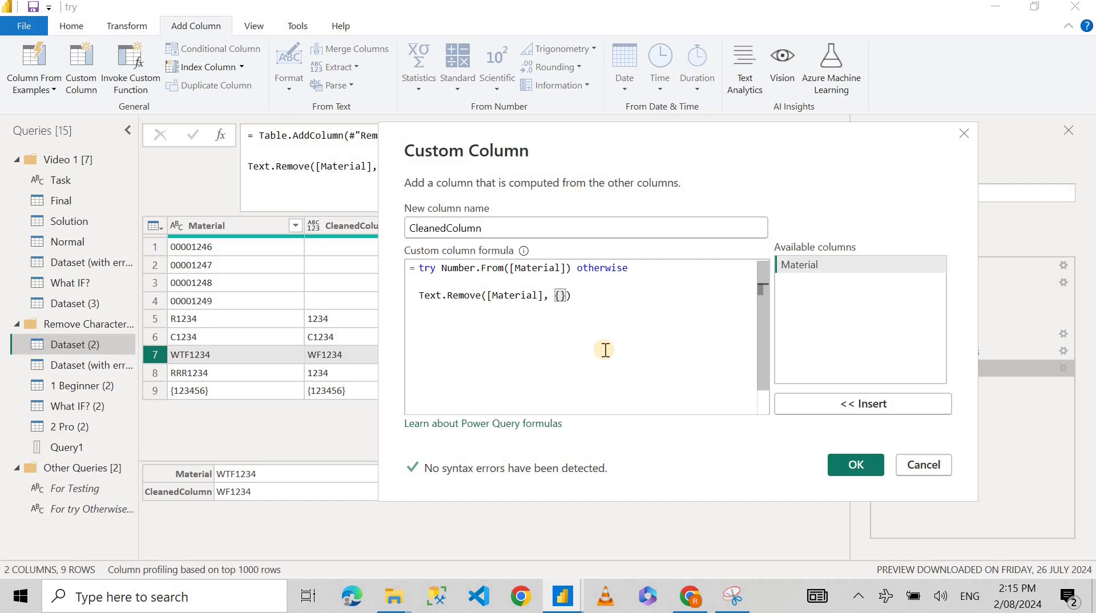
type("\"A\"")
type("..\"Z")
type("\"\"")
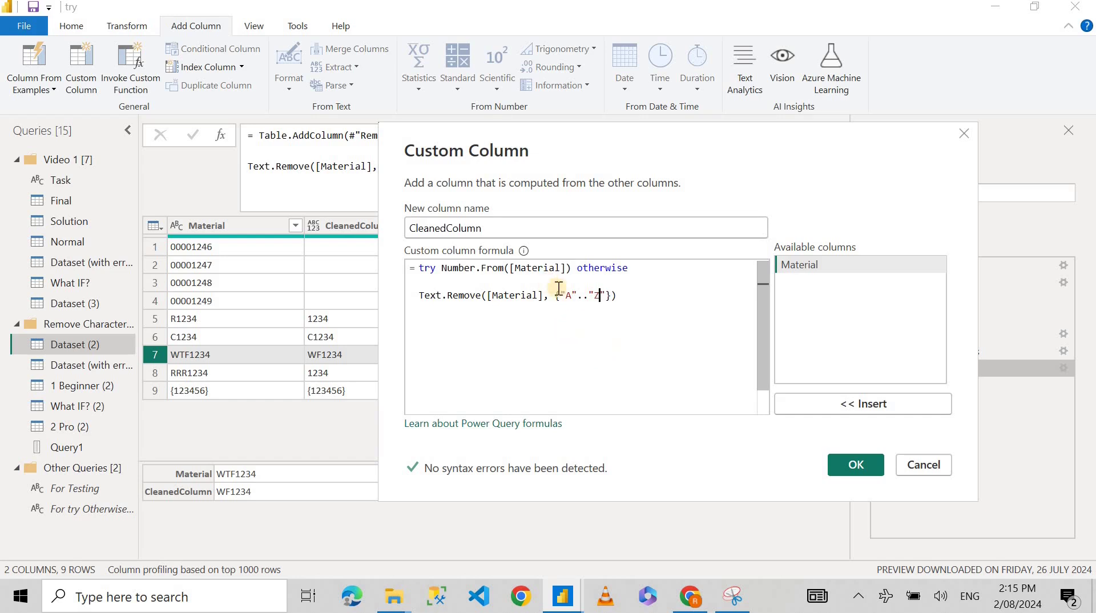
type("Z")
left_click(849, 464)
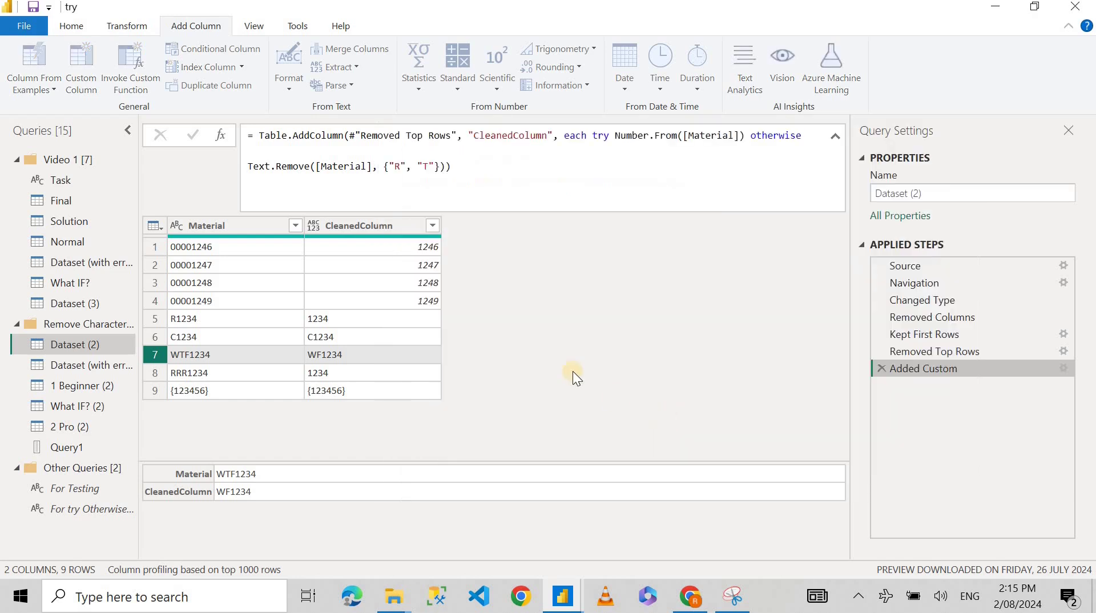
left_click(186, 320)
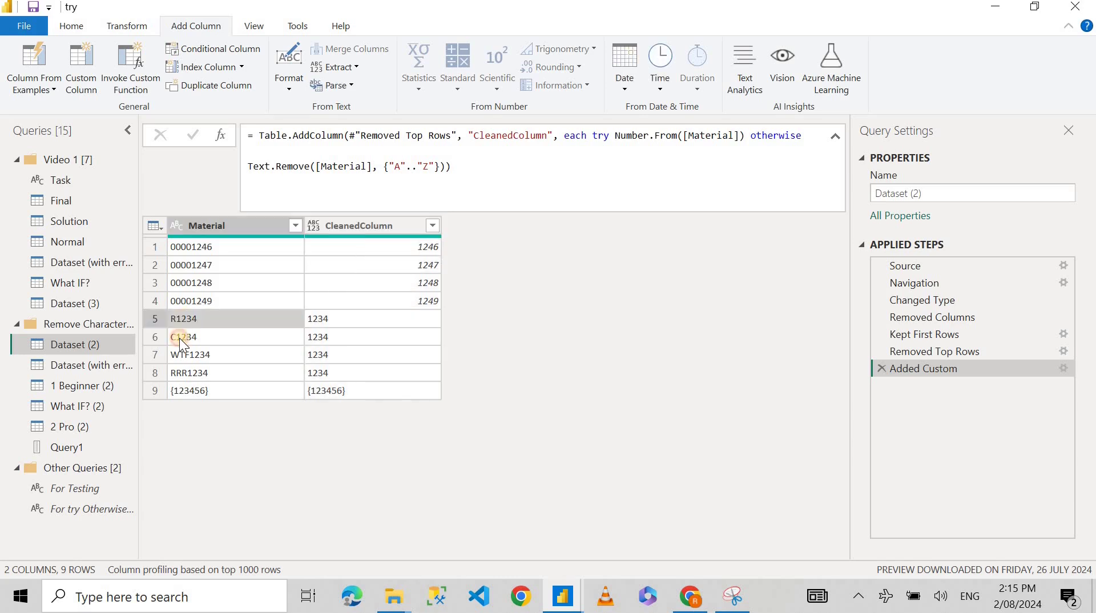
left_click(181, 337)
left_click(182, 354)
left_click(191, 373)
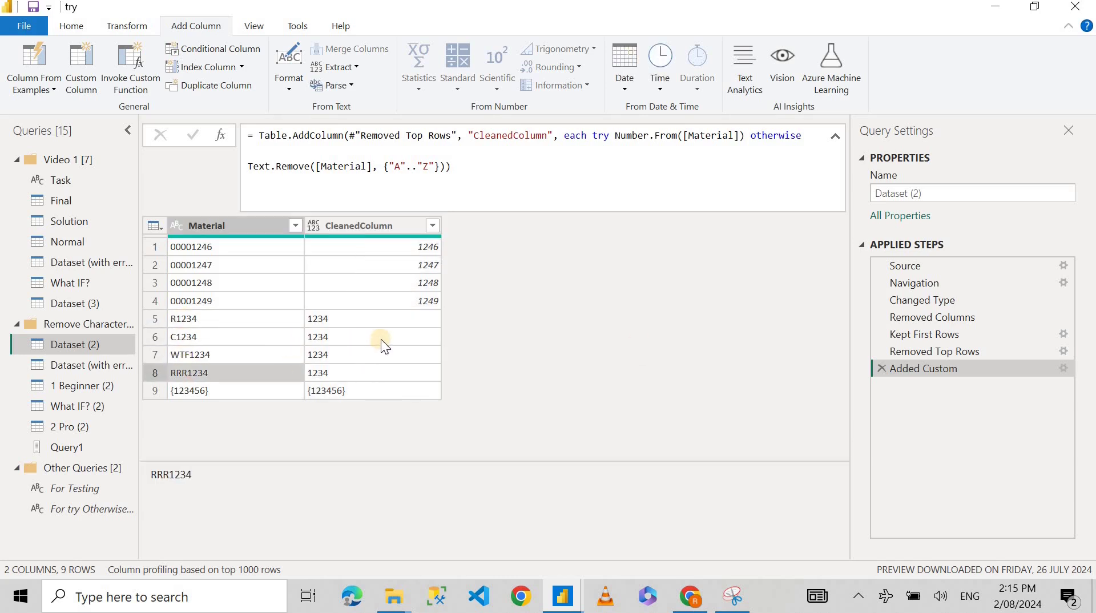
Step: Reopen the CleanedColumn custom column formula with the data table kept in view
left_click(1063, 368)
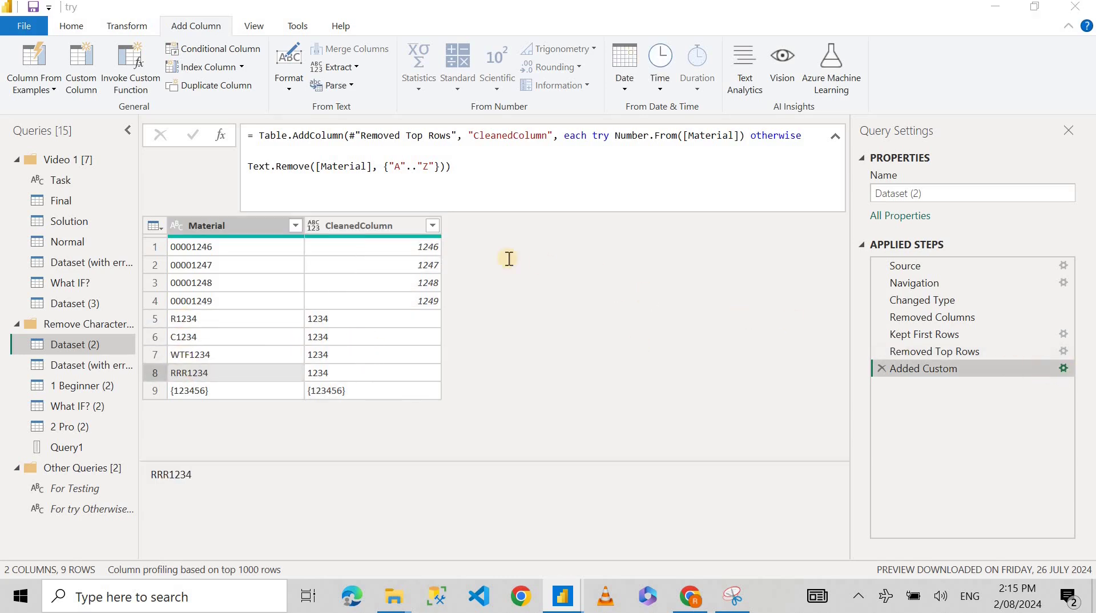
mouse_move(437, 148)
left_mouse_down()
mouse_move(584, 131)
mouse_move(630, 170)
mouse_move(621, 153)
mouse_move(652, 152)
left_mouse_up()
left_click(646, 297)
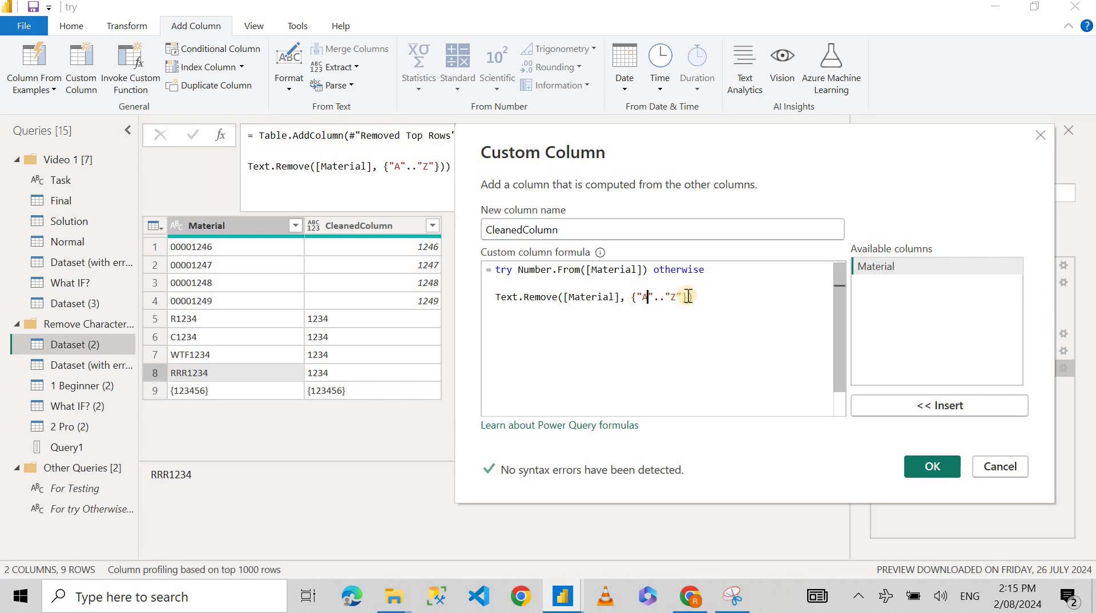
double_click(642, 296)
type("a")
key("BackSpace")
type("A")
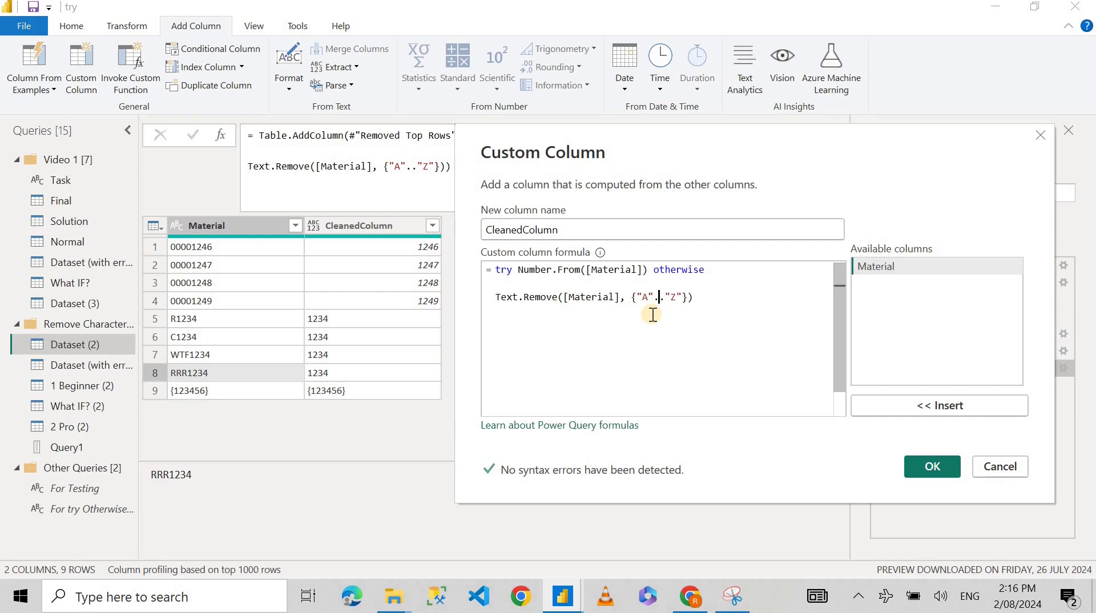
Step: Add the lowercase range "a".."z" after "A".."Z" in the Text.Remove list and apply the formula
key("Right")
type(",")
key("BackSpace")
key("BackSpace")
key("Left")
type(",")
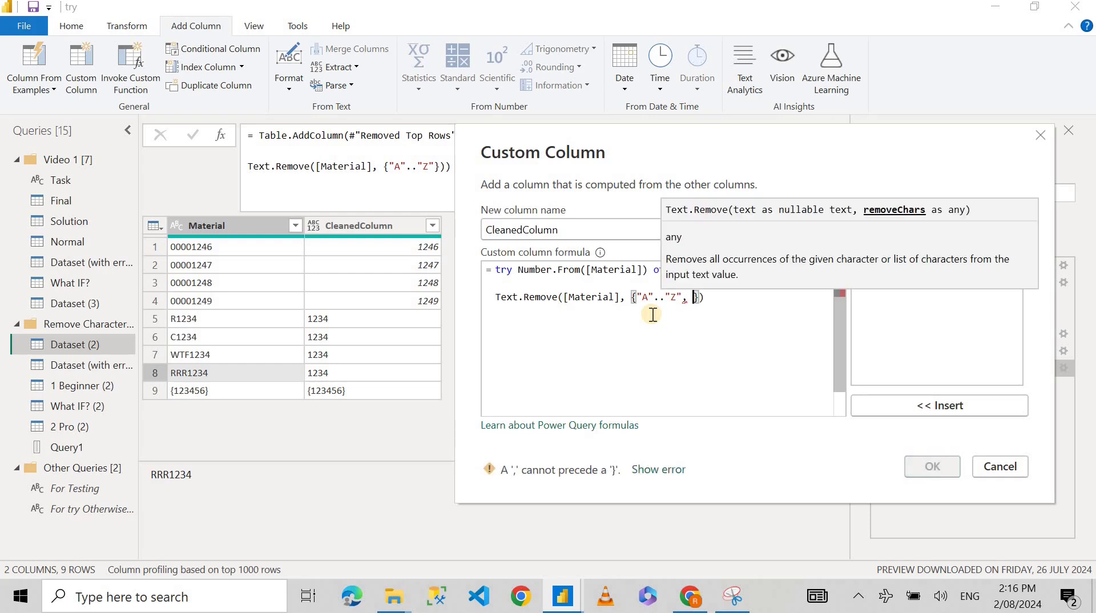
key("Return")
key("BackSpace")
type("\"a\"")
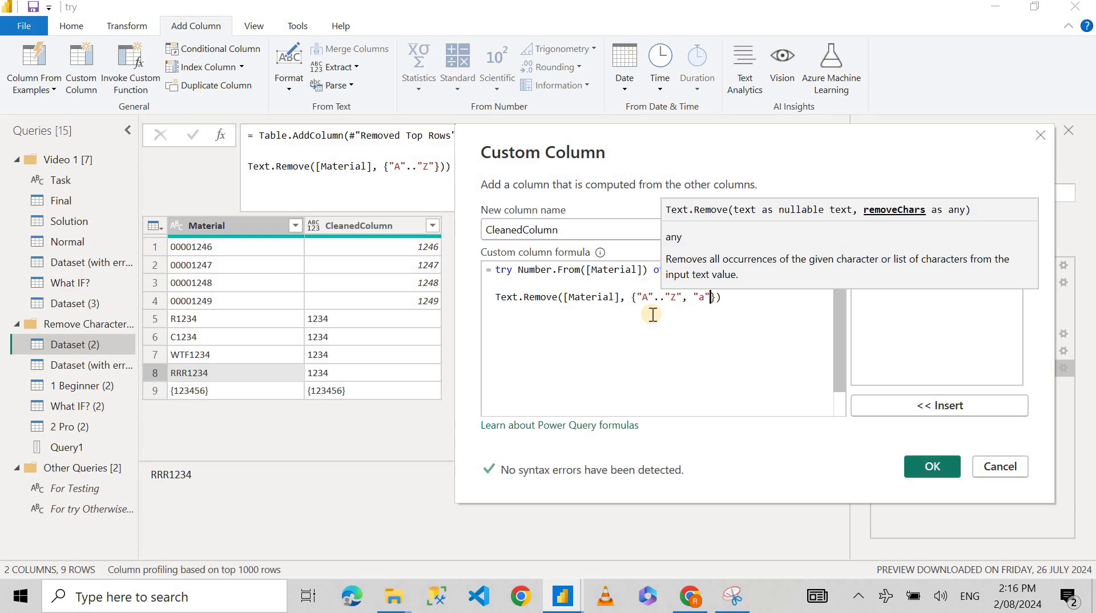
type("..")
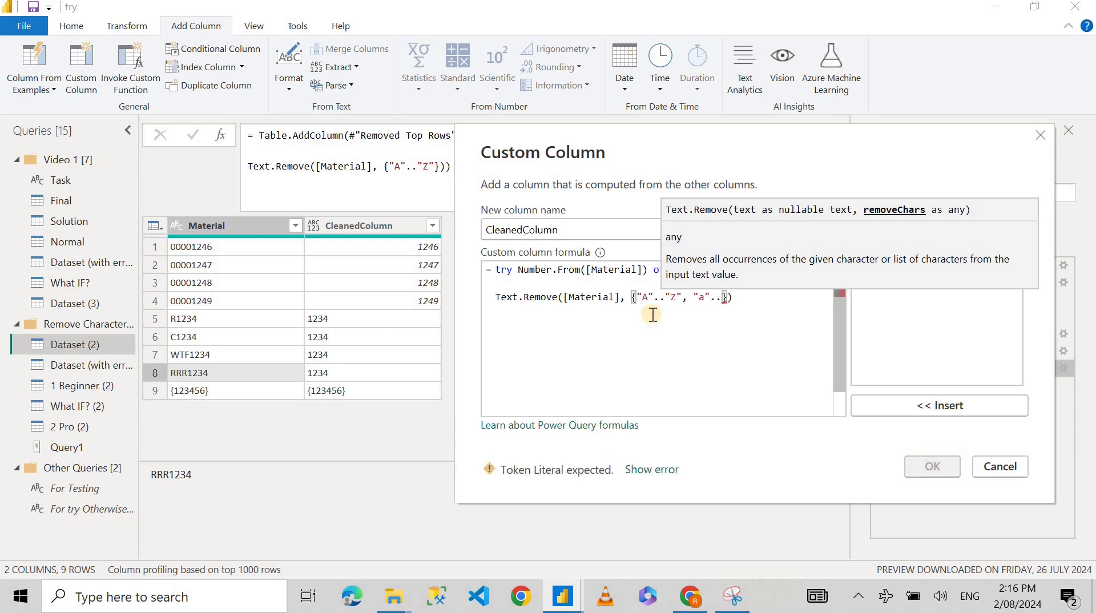
type("\"")
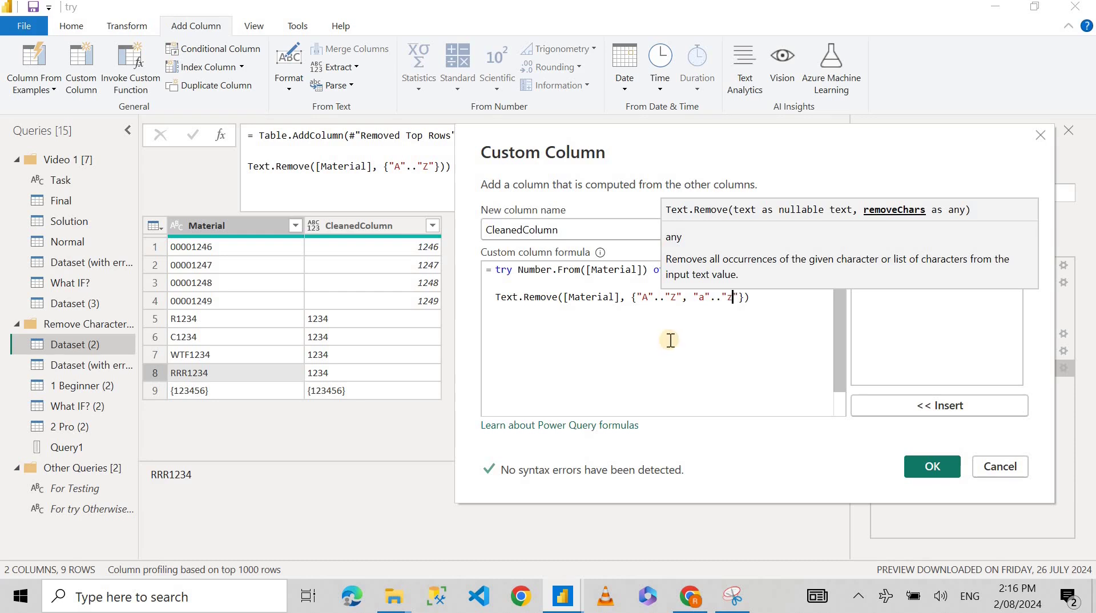
type("z")
left_click(936, 471)
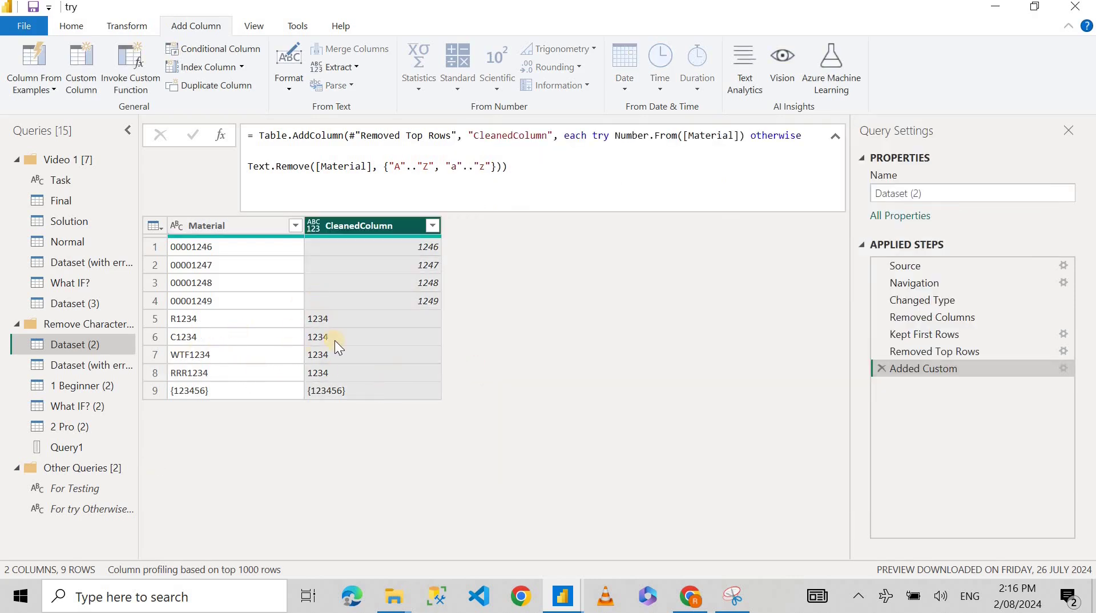
Step: Add "{" and "}" after "a".."z" in the Text.Remove list of the CleanedColumn formula and apply it
left_click(368, 393)
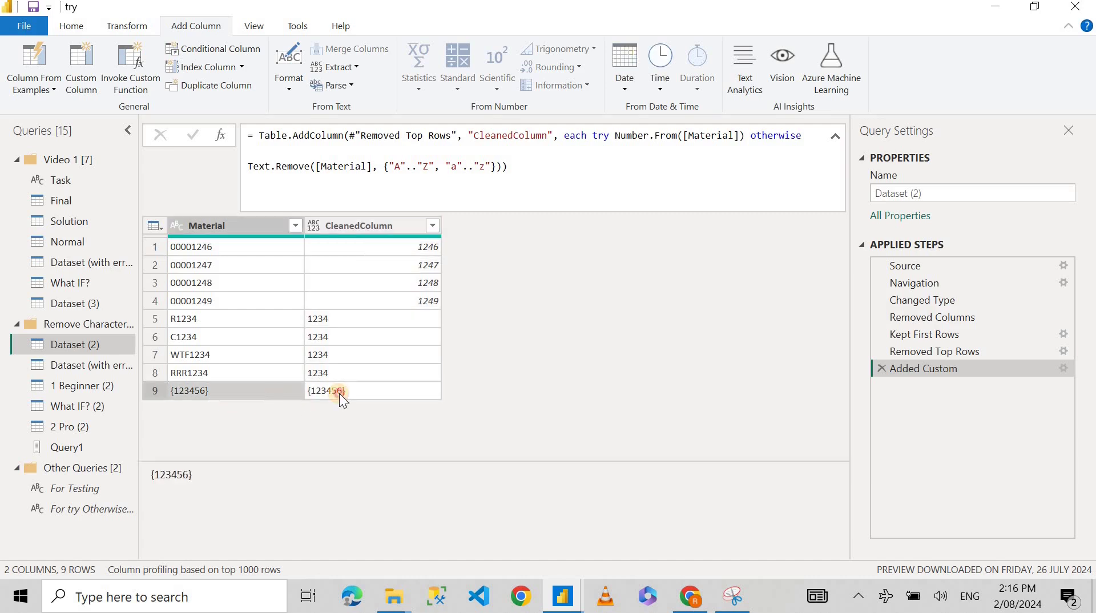
left_click(1063, 369)
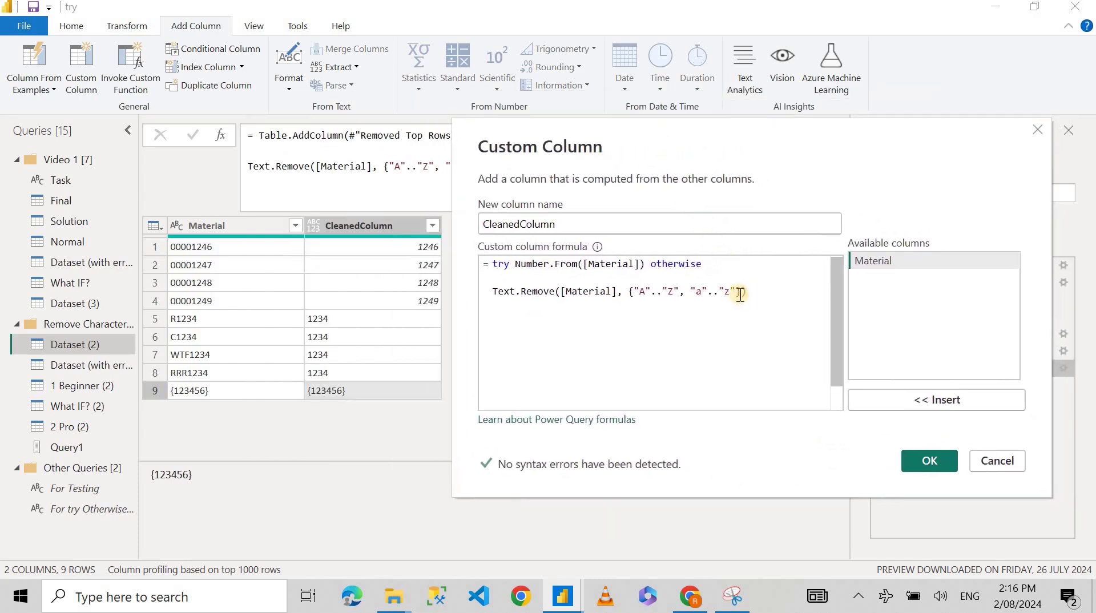
left_click(737, 292)
type(", \"")
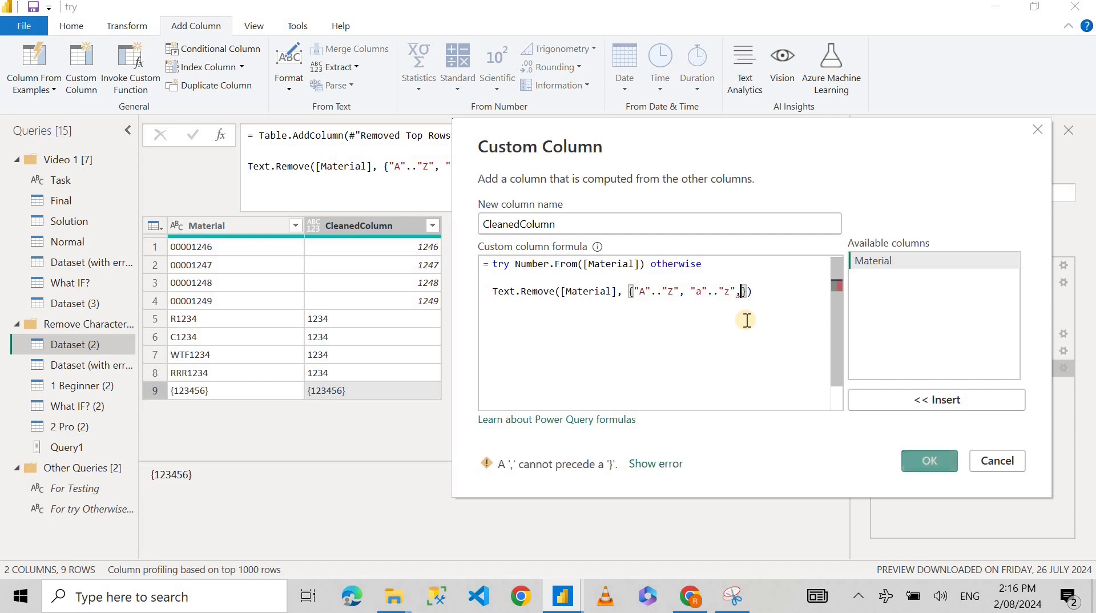
key("BackSpace")
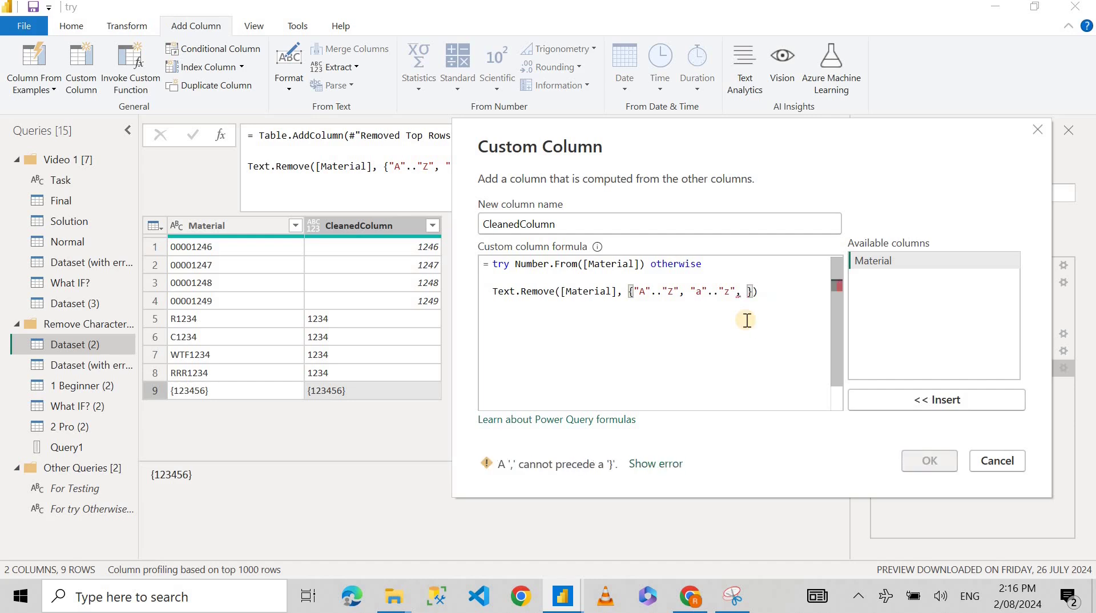
type("\"{")
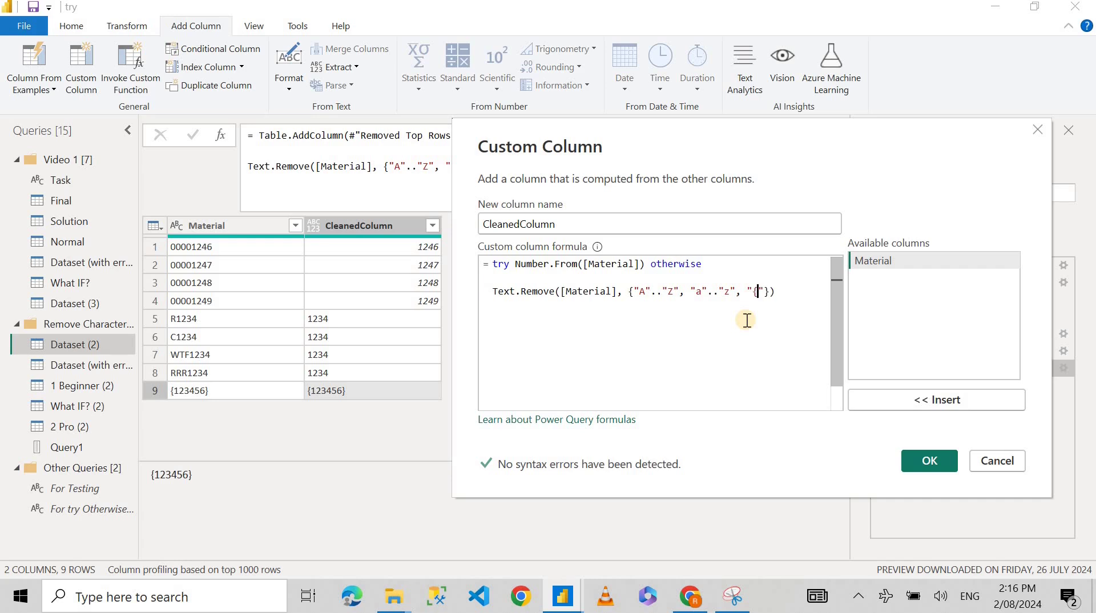
key("Right")
type(", \"")
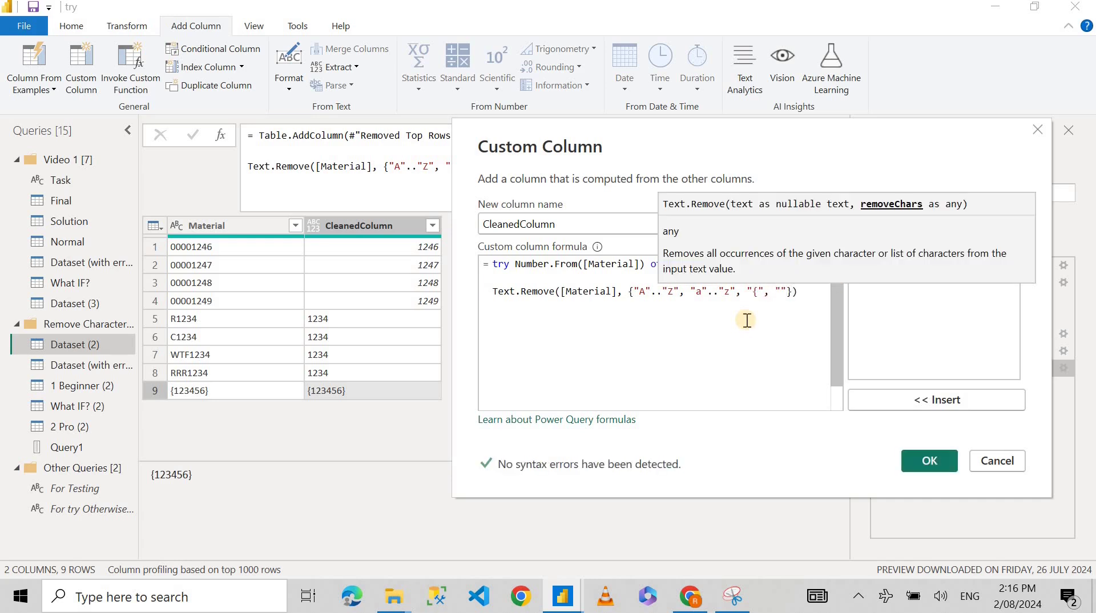
type("}")
left_click(910, 456)
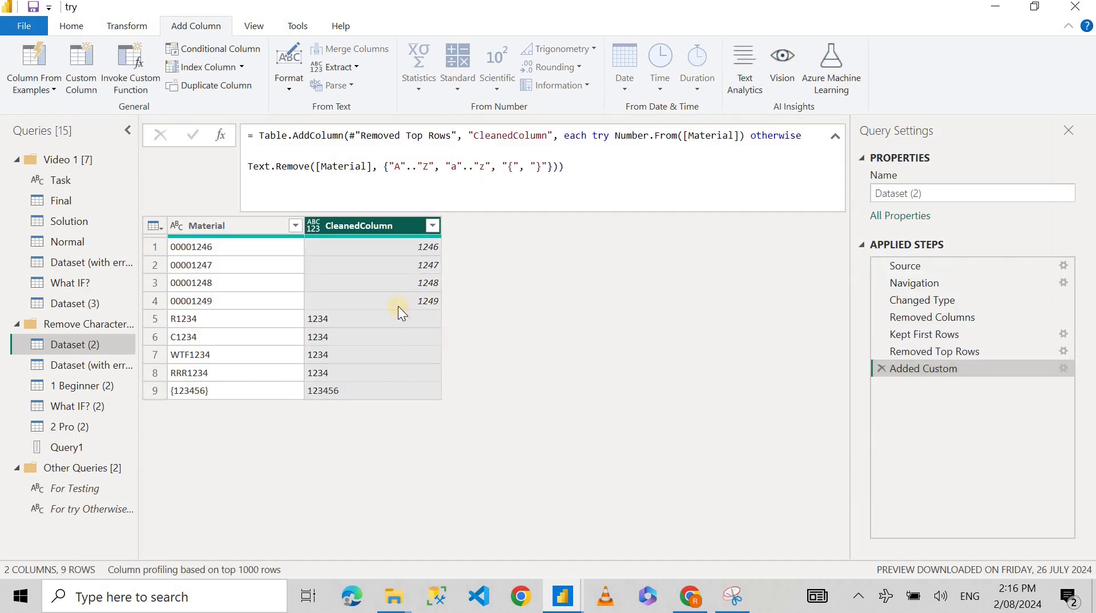
Step: Review the "{", "}" entries in the CleanedColumn custom column formula and close it without changes
left_click(1063, 368)
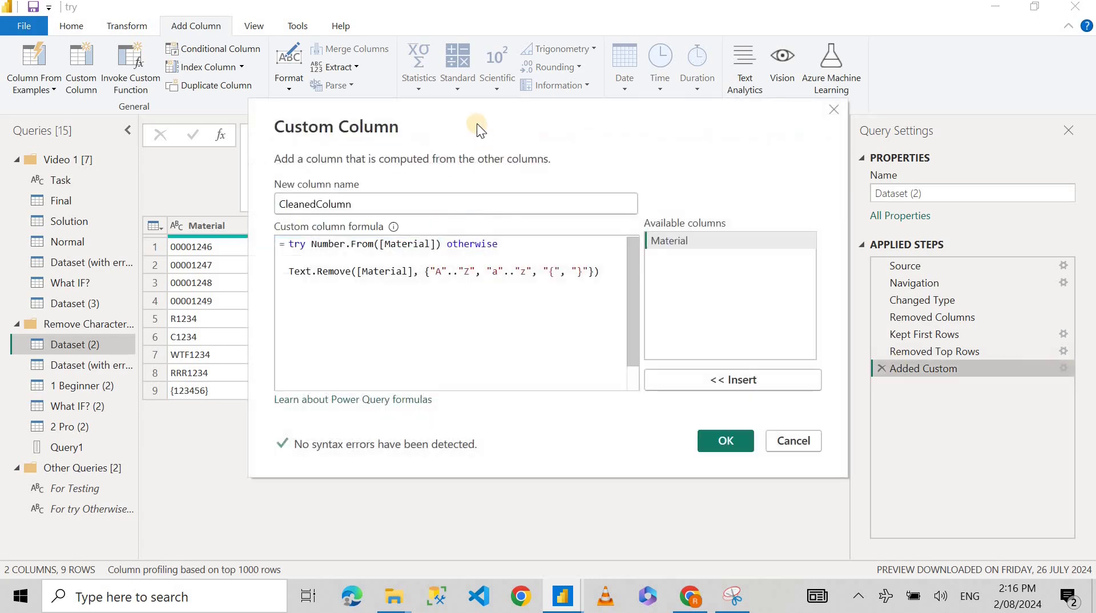
left_click_drag(477, 123, 676, 140)
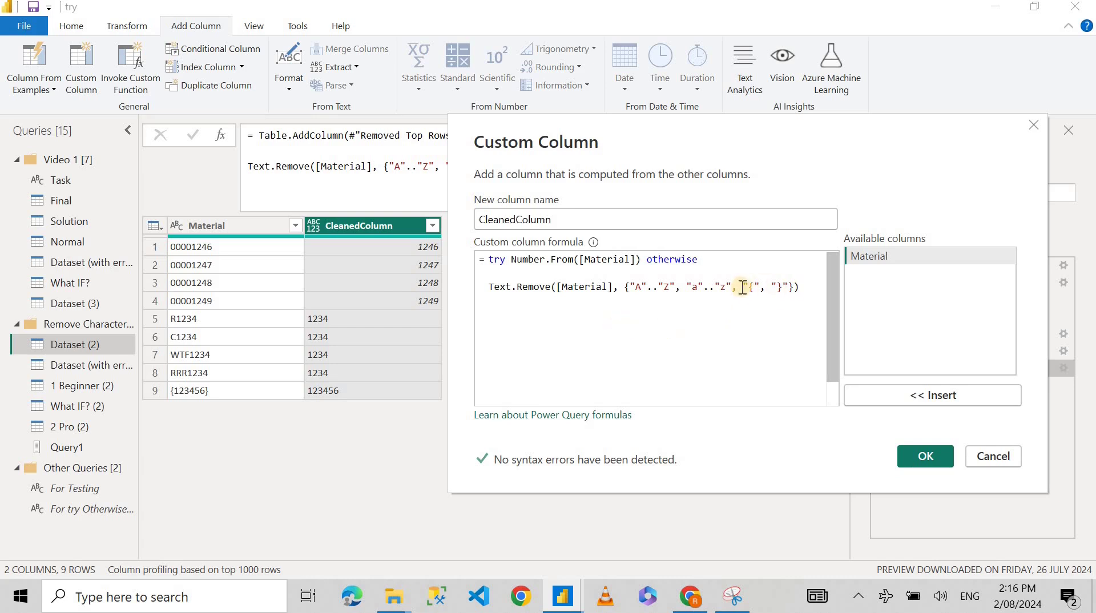
left_click_drag(742, 287, 789, 287)
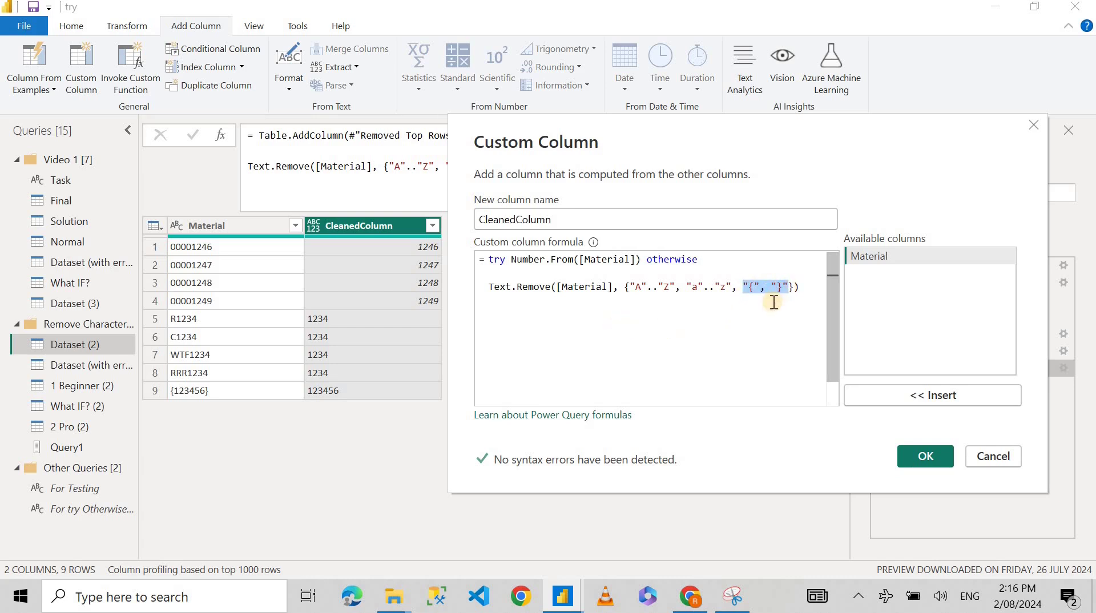
left_click(982, 455)
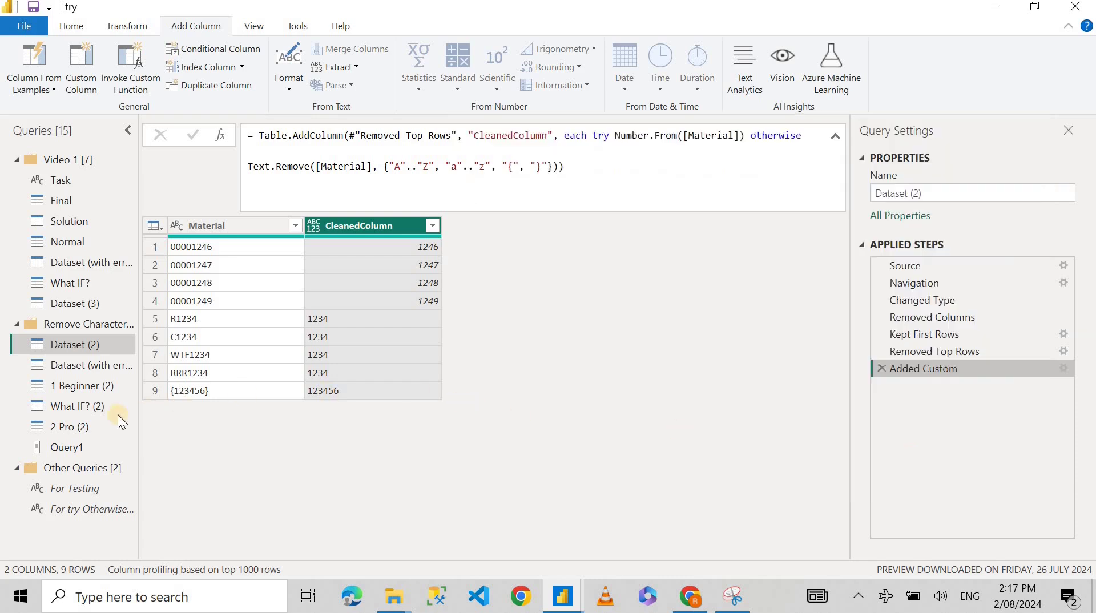
Step: Compare Query1's Character.FromNumber range with the character set chart in Snipping Tool and return to the Dataset (2) table
left_click(80, 447)
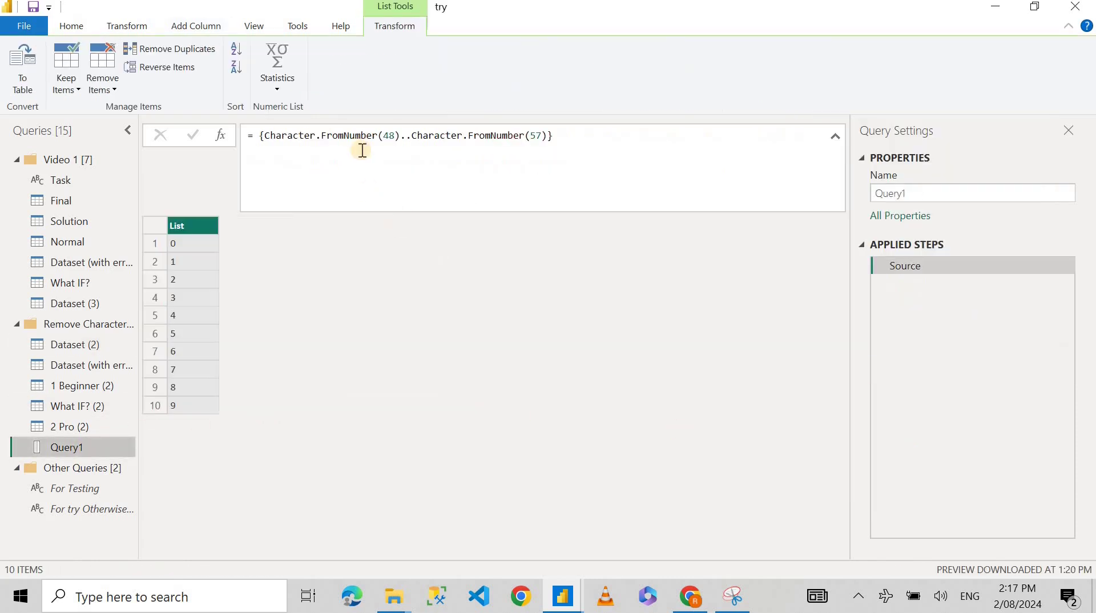
left_click_drag(400, 139, 264, 139)
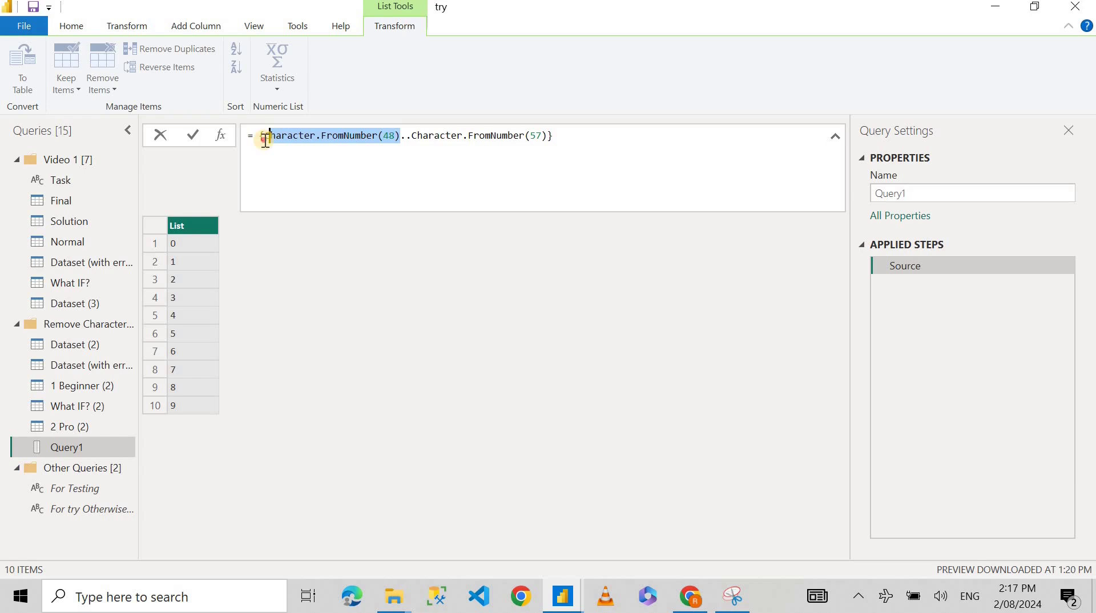
left_click(388, 226)
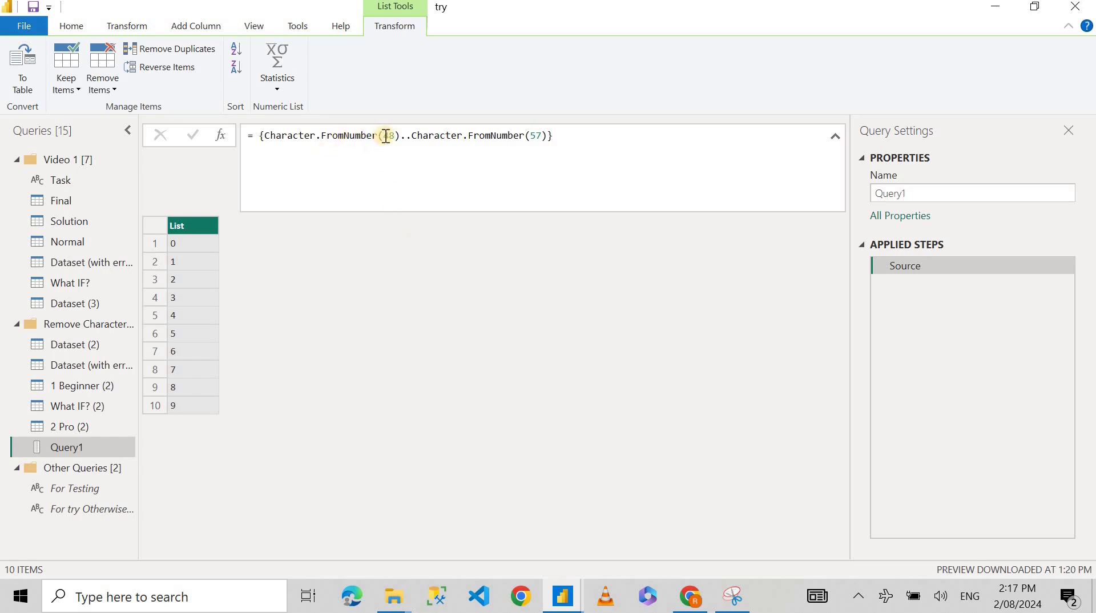
left_click(732, 595)
left_click_drag(751, 19, 667, 13)
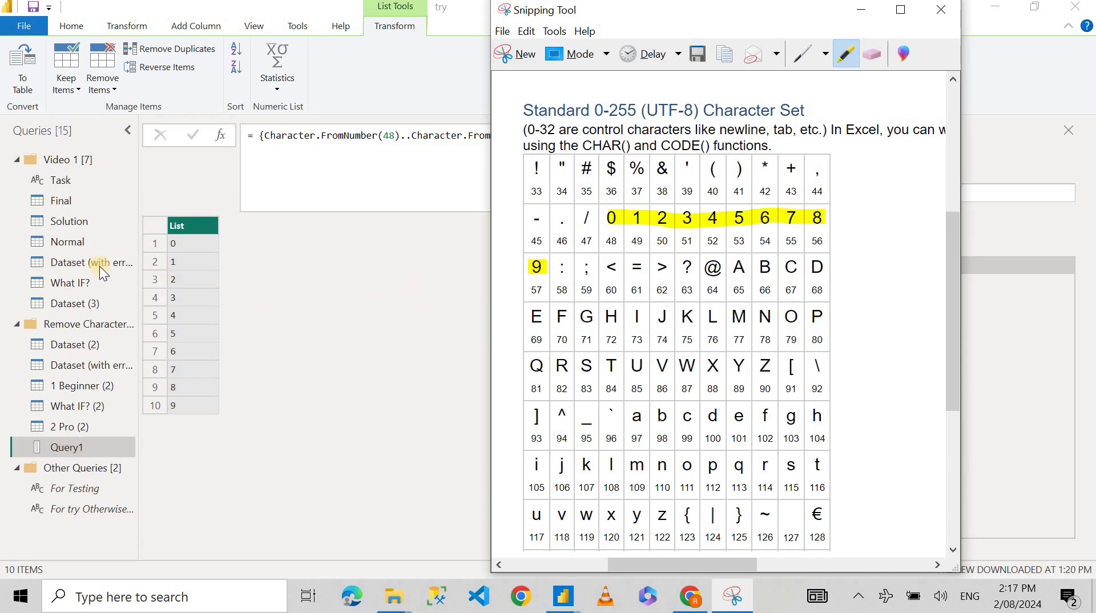
left_click(60, 344)
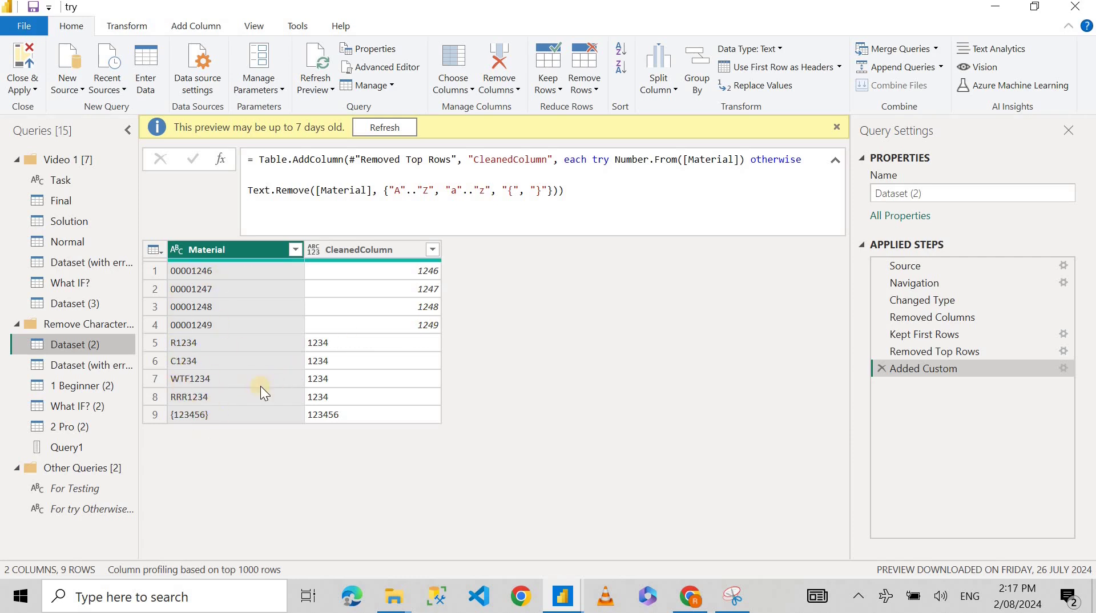
left_click(734, 595)
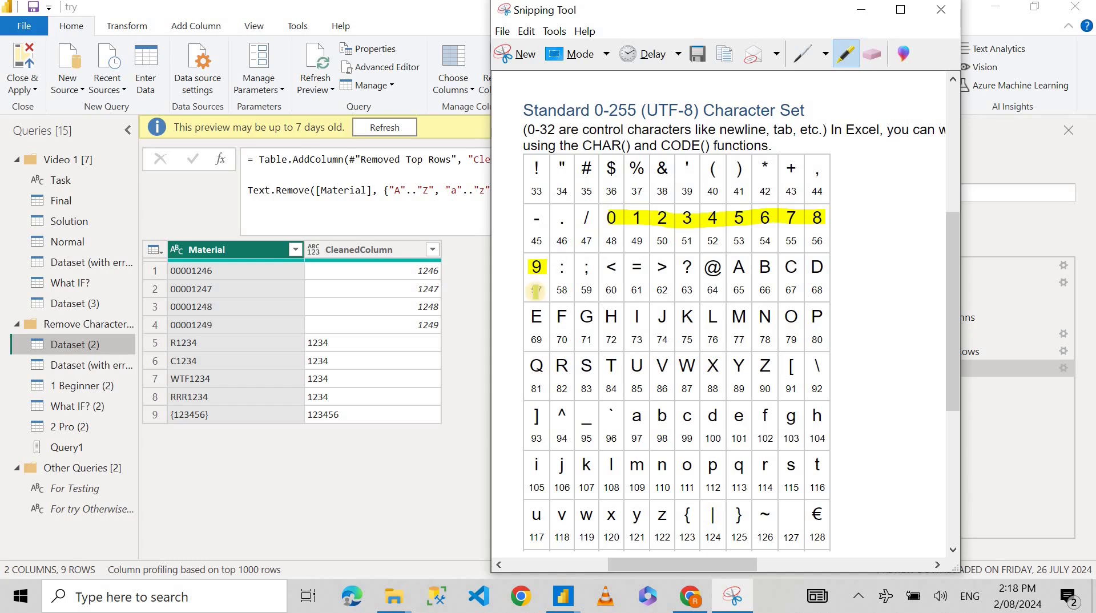
left_click(336, 376)
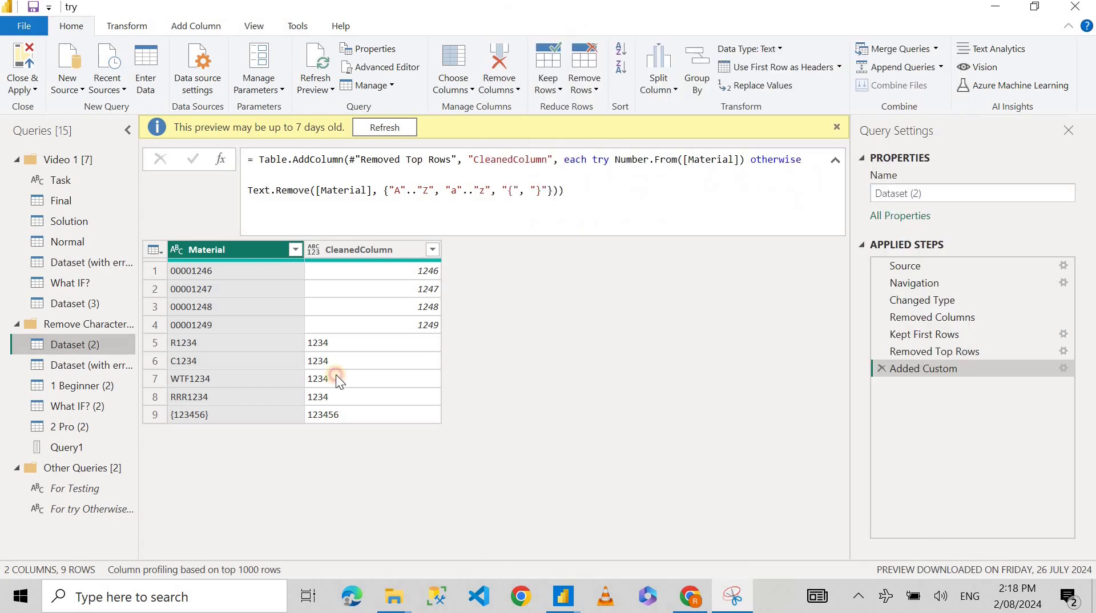
Step: Set the starting code of Query1's Character.FromNumber range to 0 and look through the generated list
left_click(67, 447)
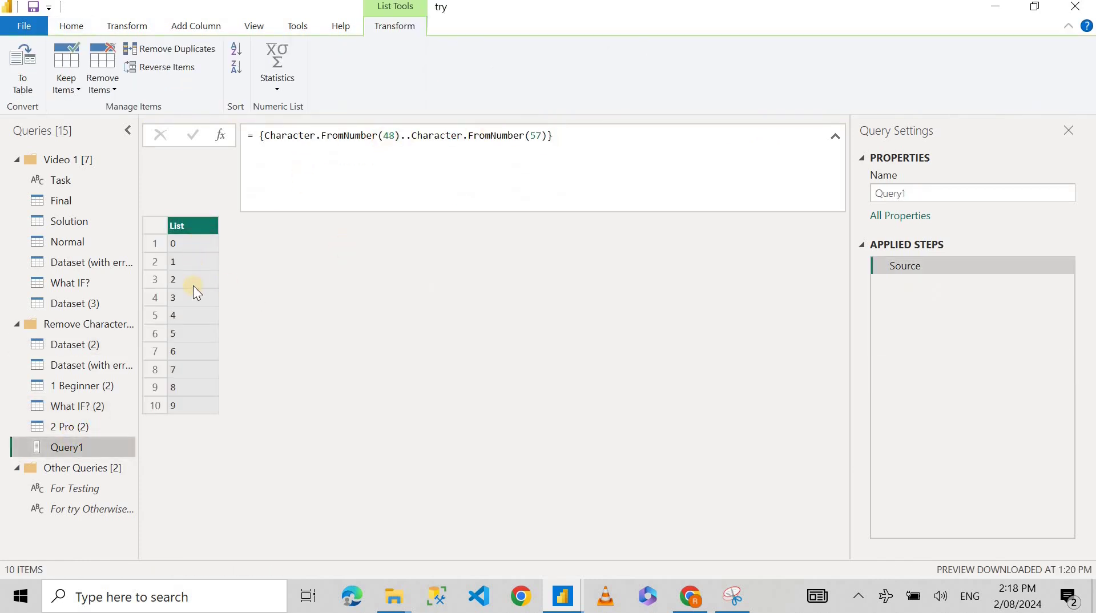
double_click(388, 136)
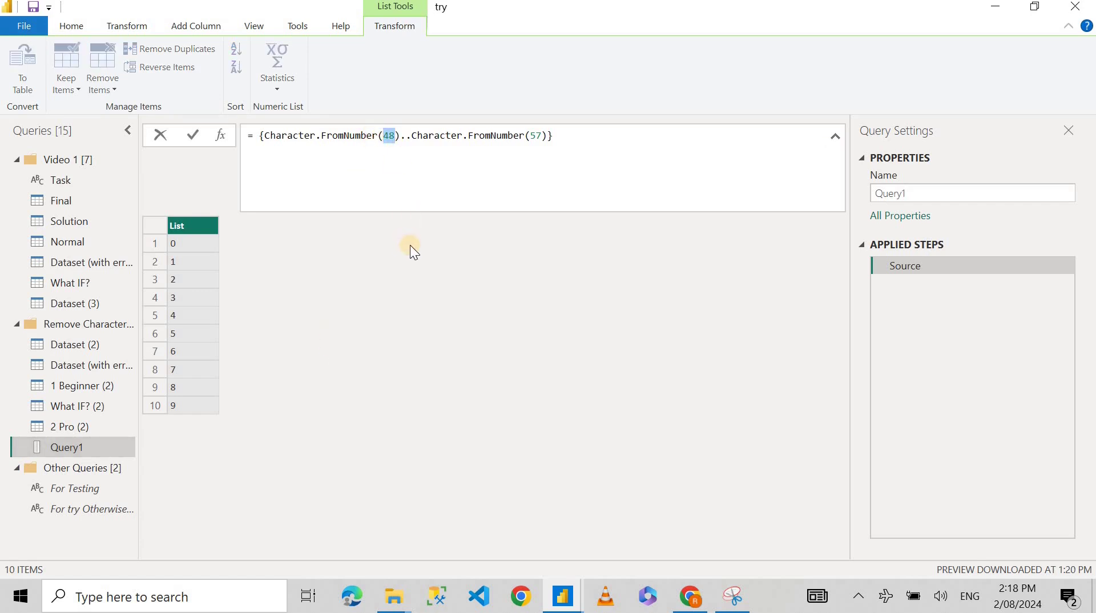
type("0")
key("Return")
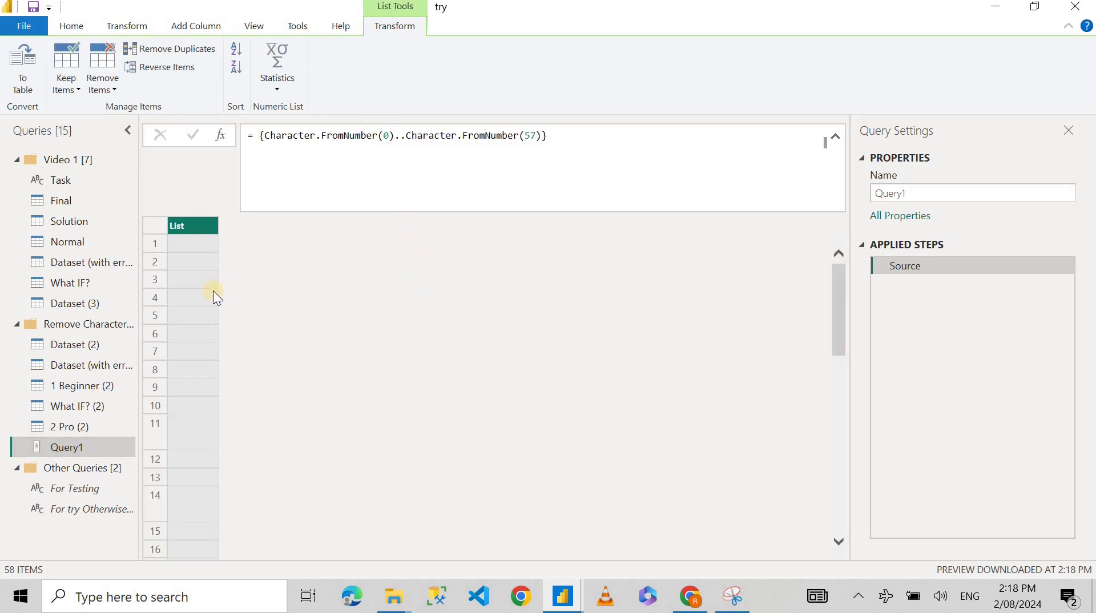
scroll(214, 320, "down", 10)
scroll(210, 327, "up", 5)
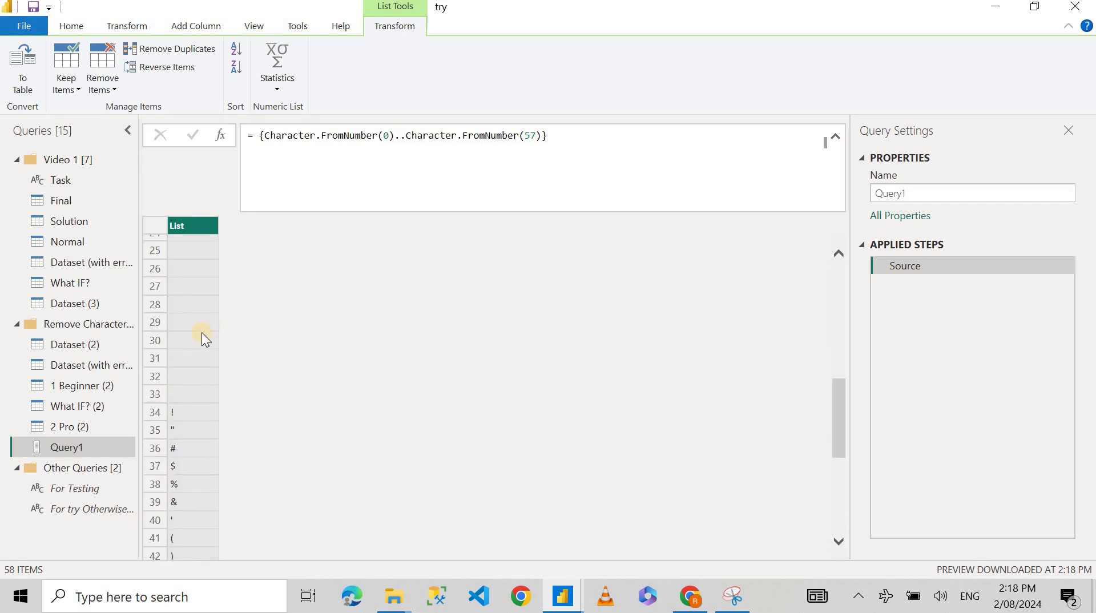
scroll(201, 332, "down", 2)
scroll(190, 394, "down", 3)
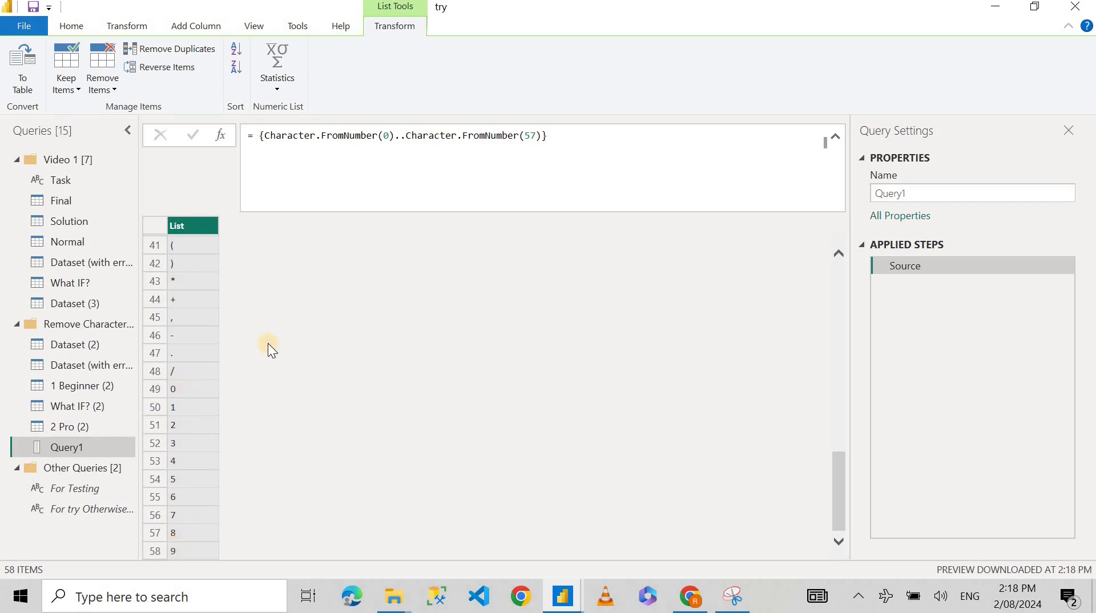
Step: Reopen the CleanedColumn formula in Dataset (2) and bring up the character set chart in Snipping Tool
left_click(87, 343)
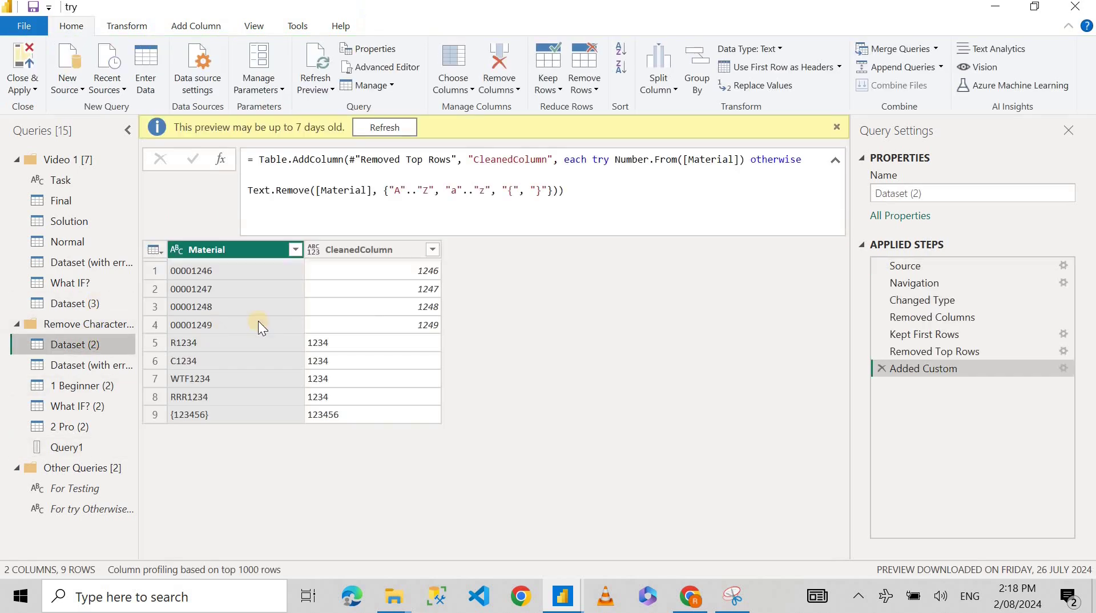
left_click(1063, 367)
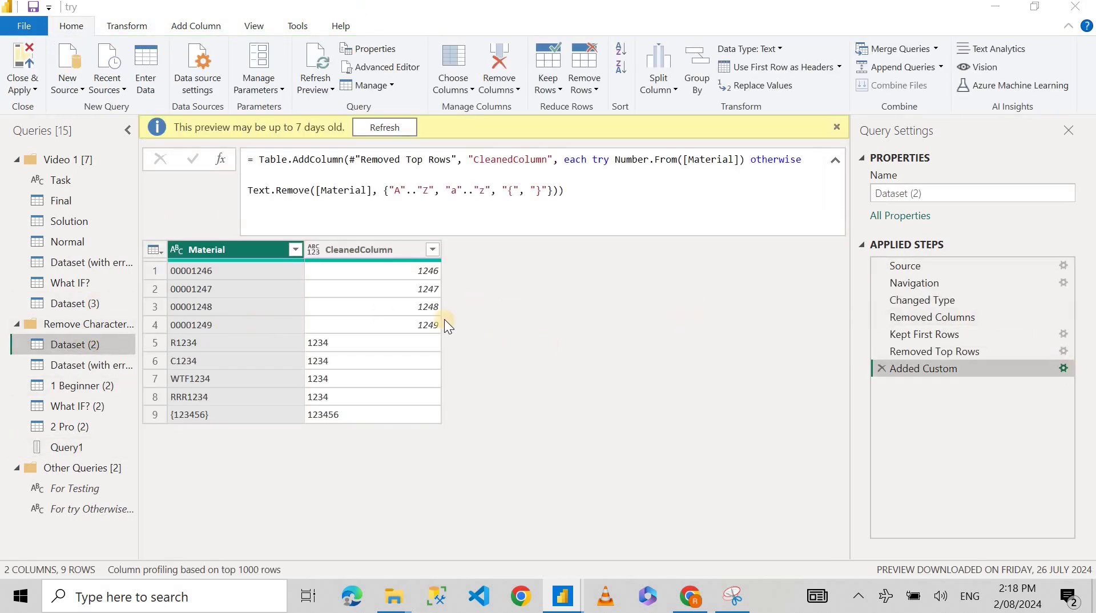
left_click(732, 596)
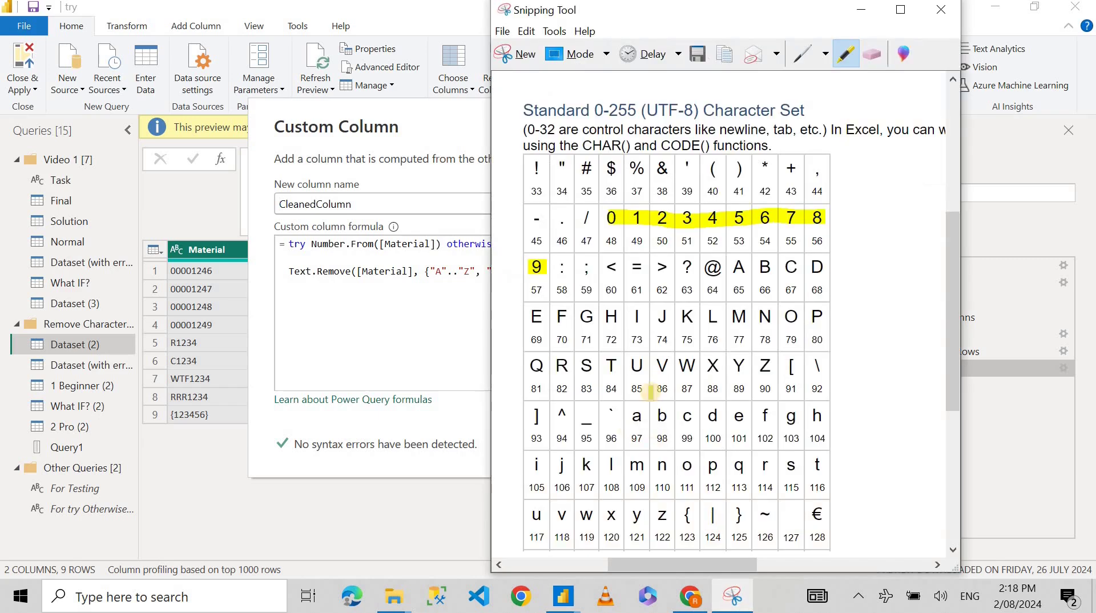
left_click_drag(596, 14, 505, 24)
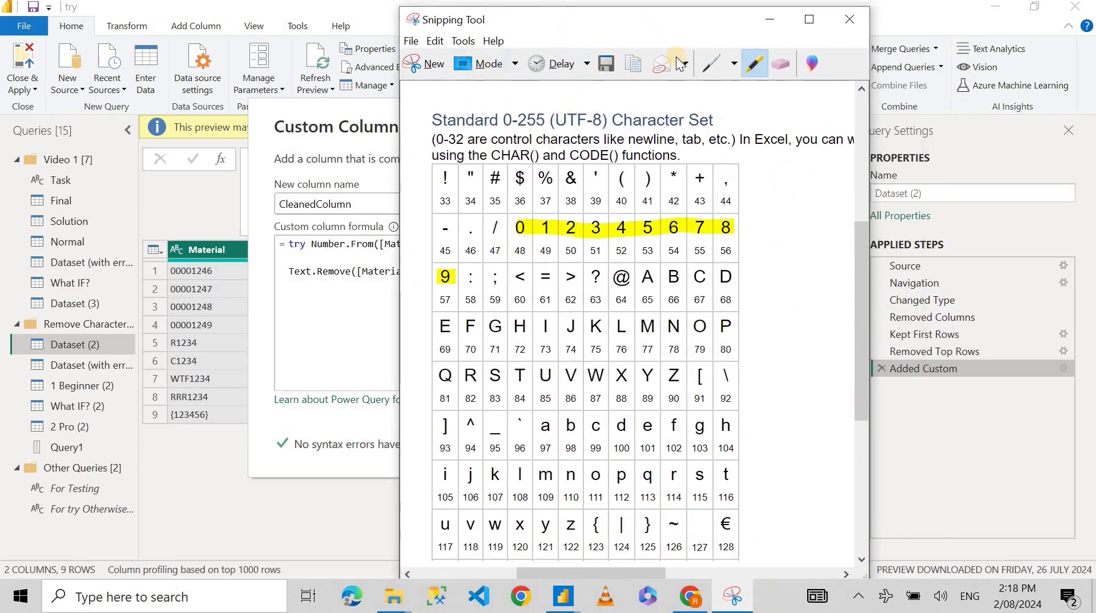
Step: Circle the non-digit characters before 0 and after 9 on the chart with the pen and minimize the Snipping Tool
left_click(711, 62)
left_click(507, 218)
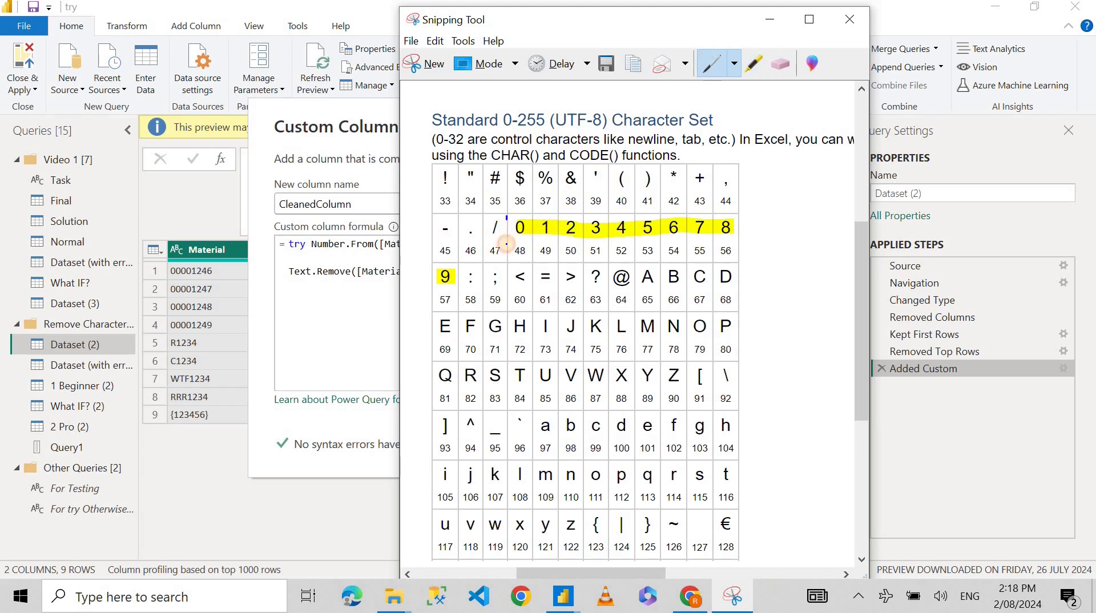
mouse_move(506, 244)
left_mouse_down()
mouse_move(441, 255)
mouse_move(419, 181)
mouse_move(742, 162)
mouse_move(713, 209)
mouse_move(507, 218)
left_mouse_up()
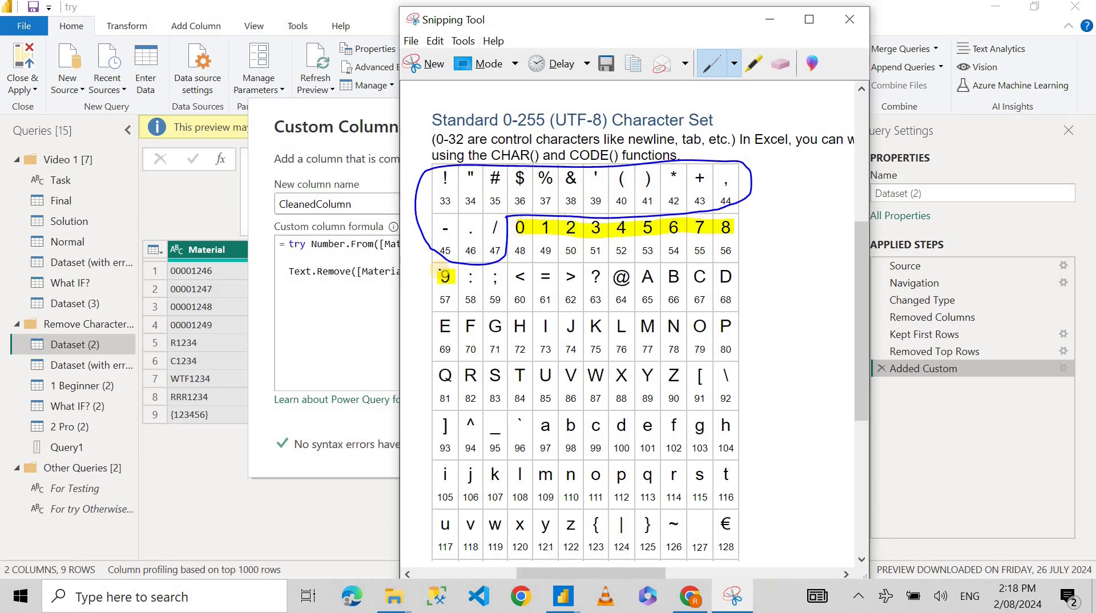
mouse_move(467, 266)
left_mouse_down()
mouse_move(460, 294)
mouse_move(428, 322)
mouse_move(446, 428)
mouse_move(429, 534)
left_mouse_up()
mouse_move(480, 568)
left_mouse_down()
mouse_move(788, 464)
mouse_move(656, 248)
mouse_move(464, 272)
left_mouse_up()
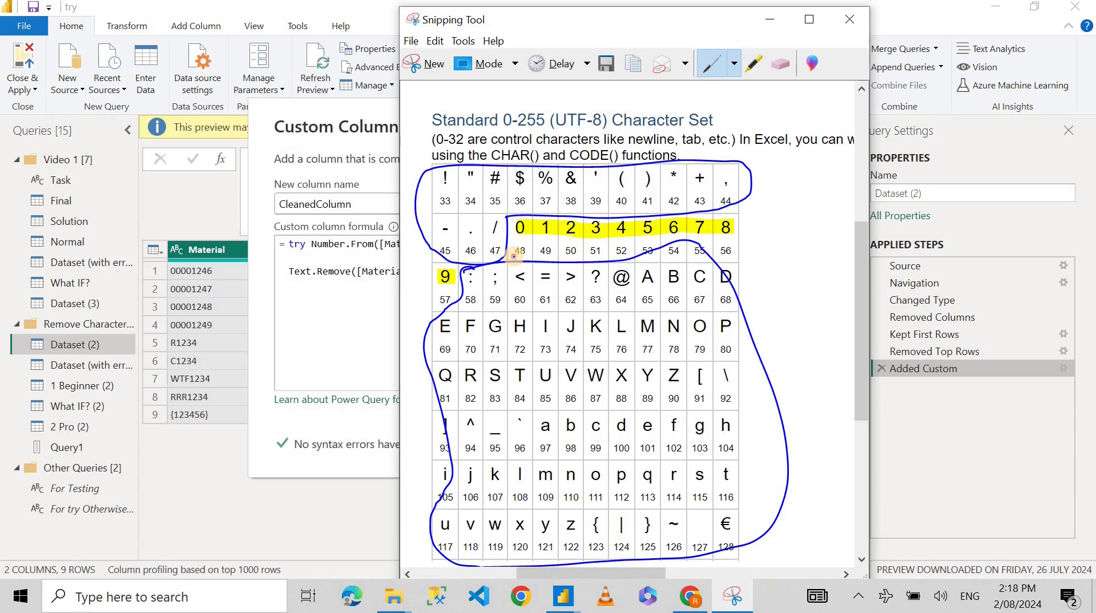
left_click_drag(514, 257, 527, 254)
left_click(769, 21)
Step: Delete the list {"A".."Z", "a".."z", "{", "}"} from Text.Remove in the CleanedColumn formula, keeping the comma and space after [Material]
left_click_drag(422, 272, 592, 273)
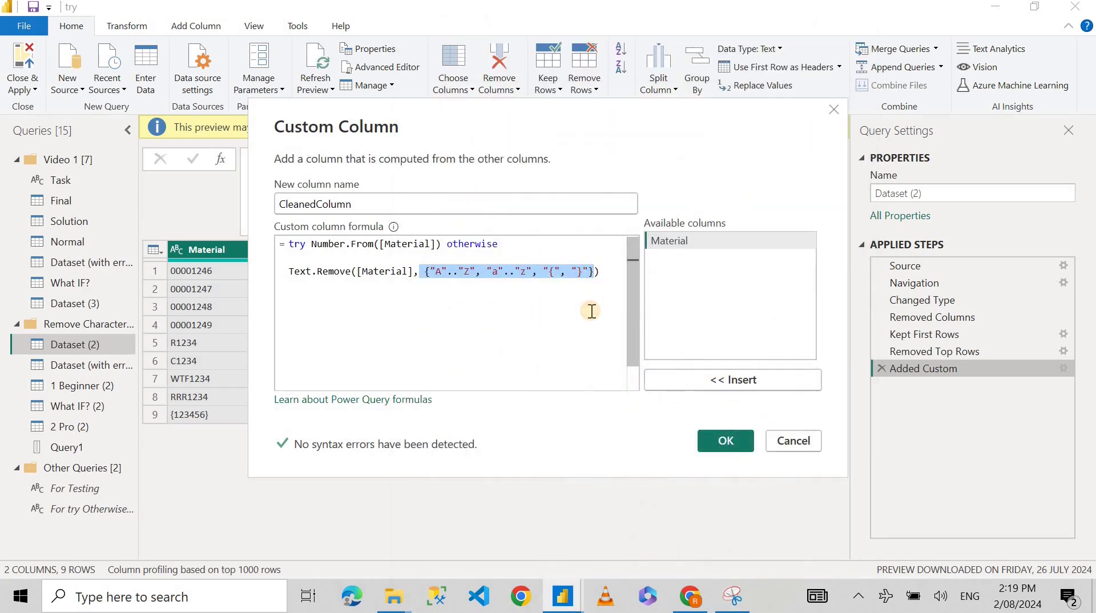
key("Delete")
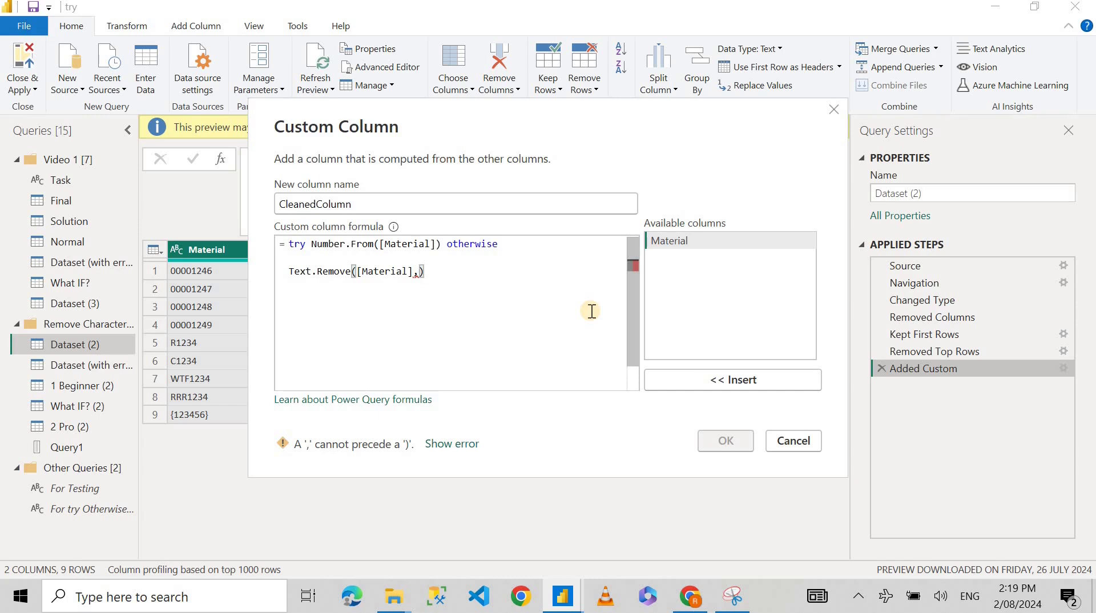
key("ctrl+space")
key("Escape")
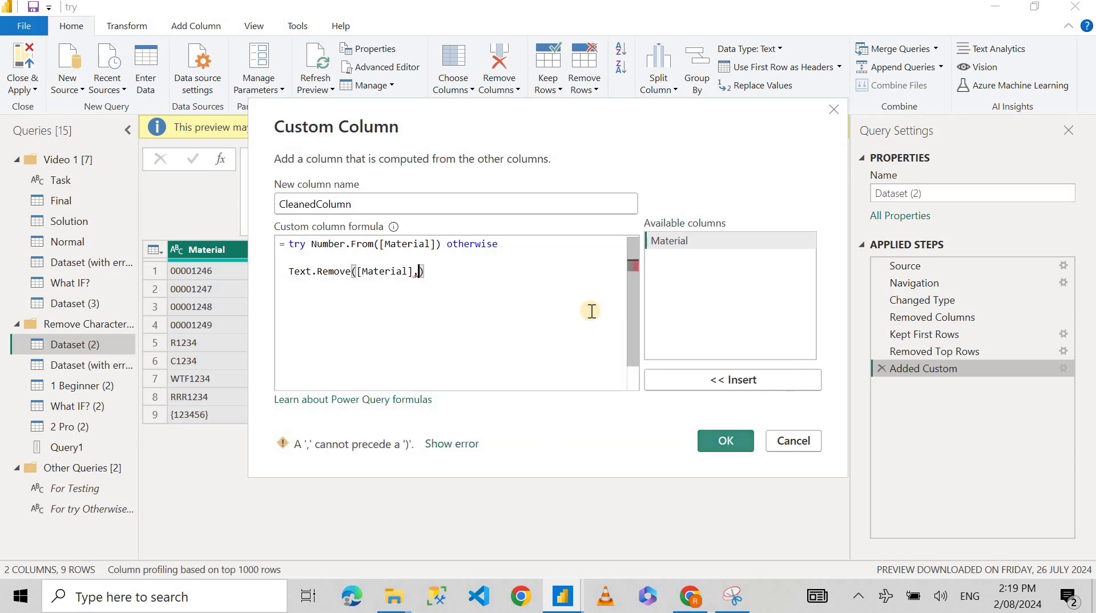
key("ctrl+z")
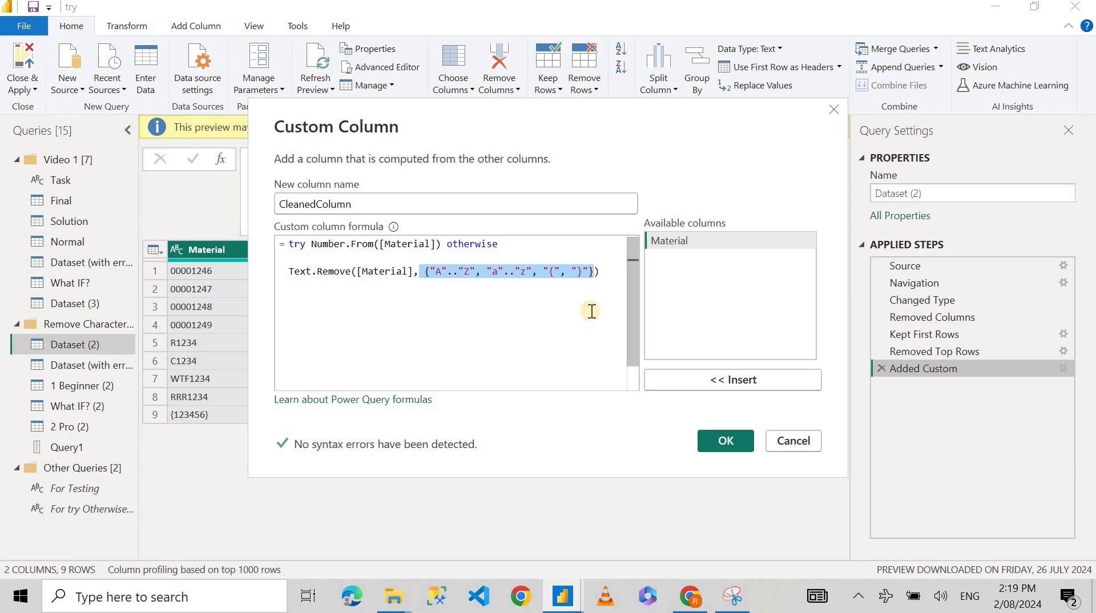
key("Delete")
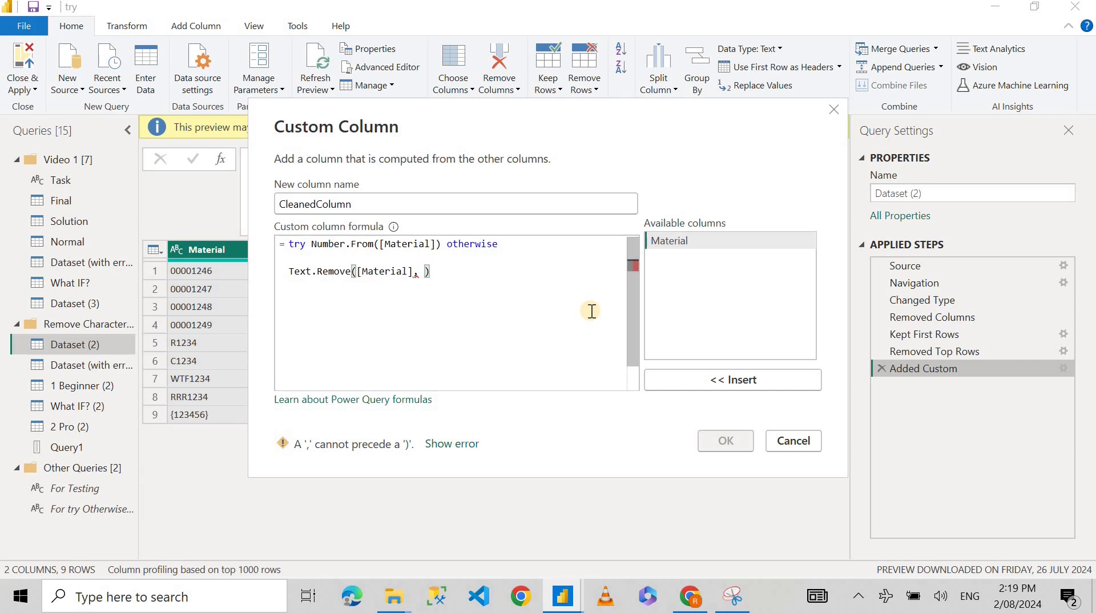
Step: Enter Character.FromNumber(0)..Character.FromNumber(47) as the first range of the removal list, checking the end code on the Snipping Tool chart
type("{")
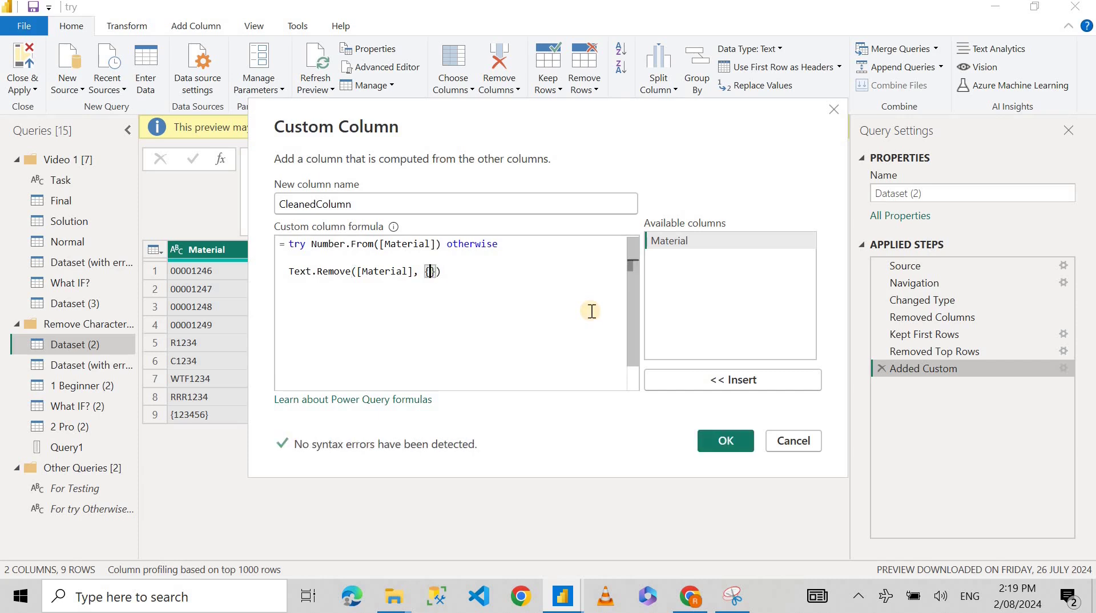
type("Character.FromNumber")
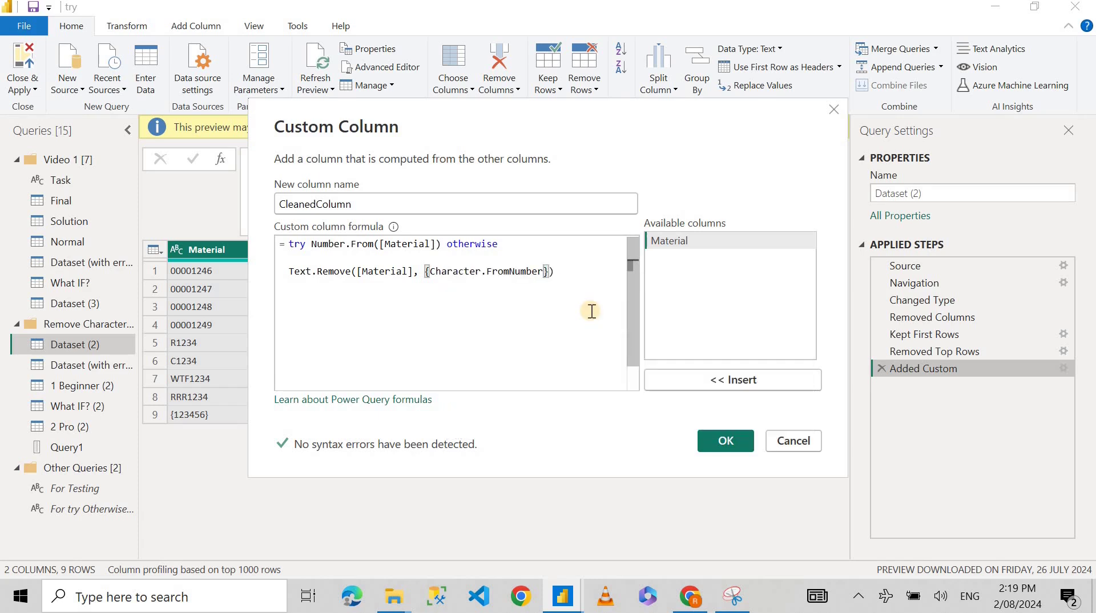
type("(0)")
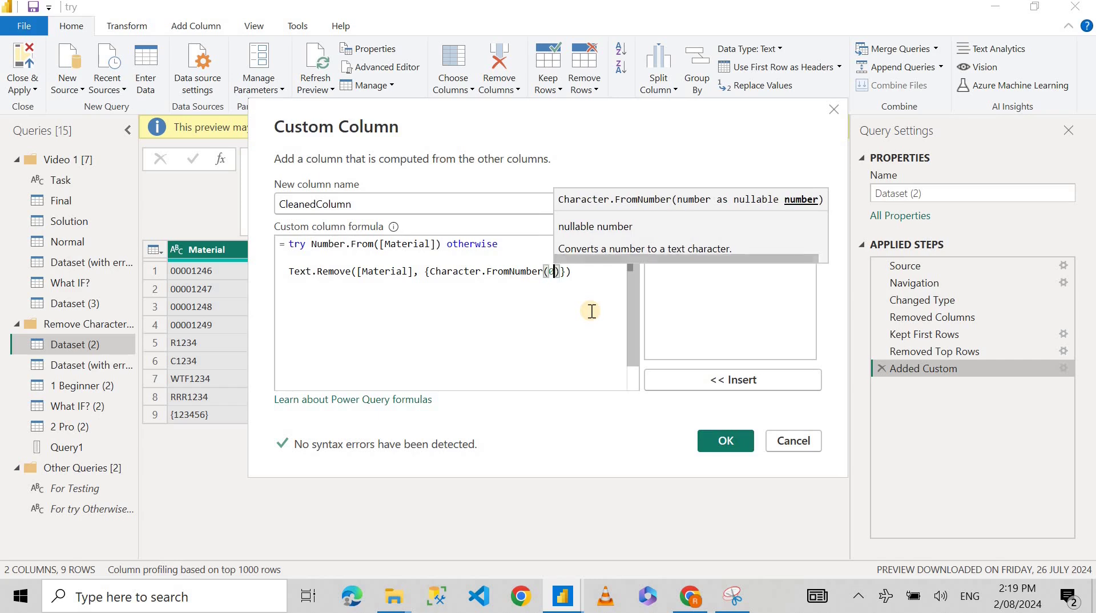
type("..")
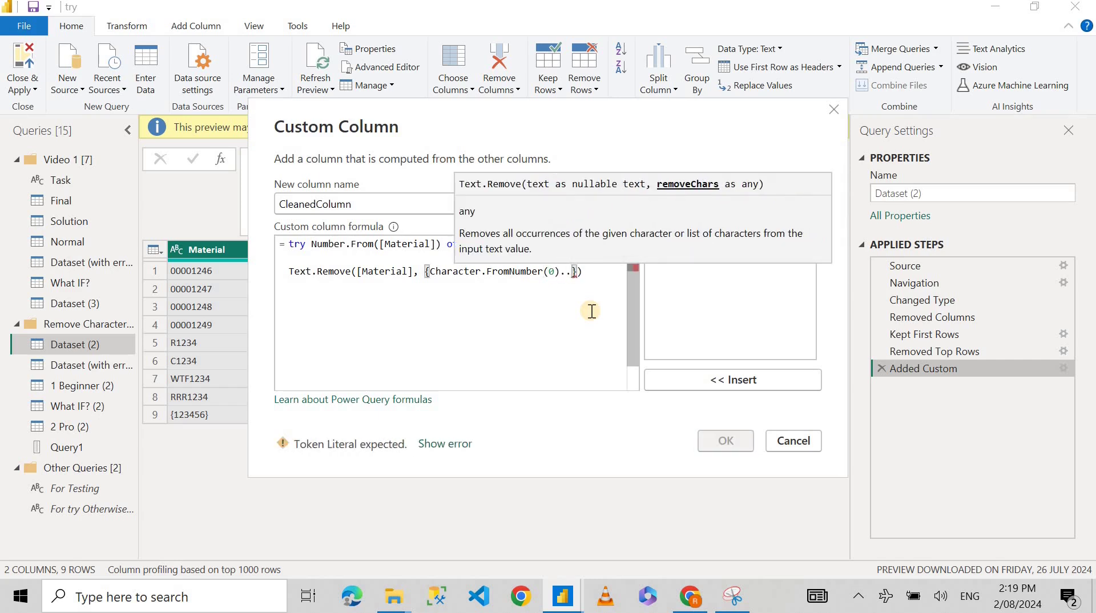
type("Chrac")
key("Tab")
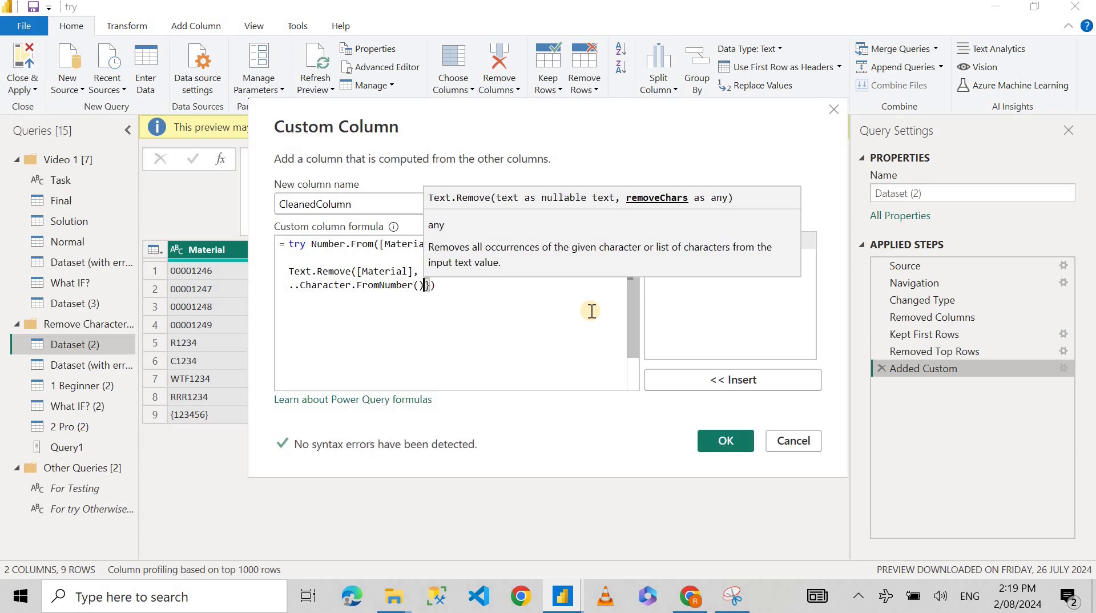
type("(")
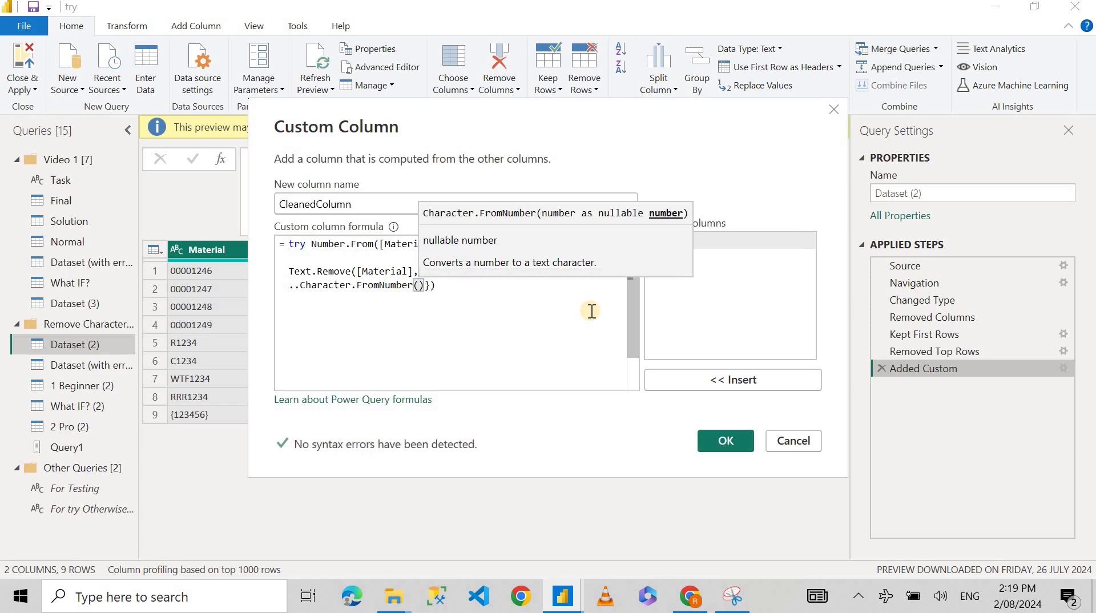
left_click(733, 597)
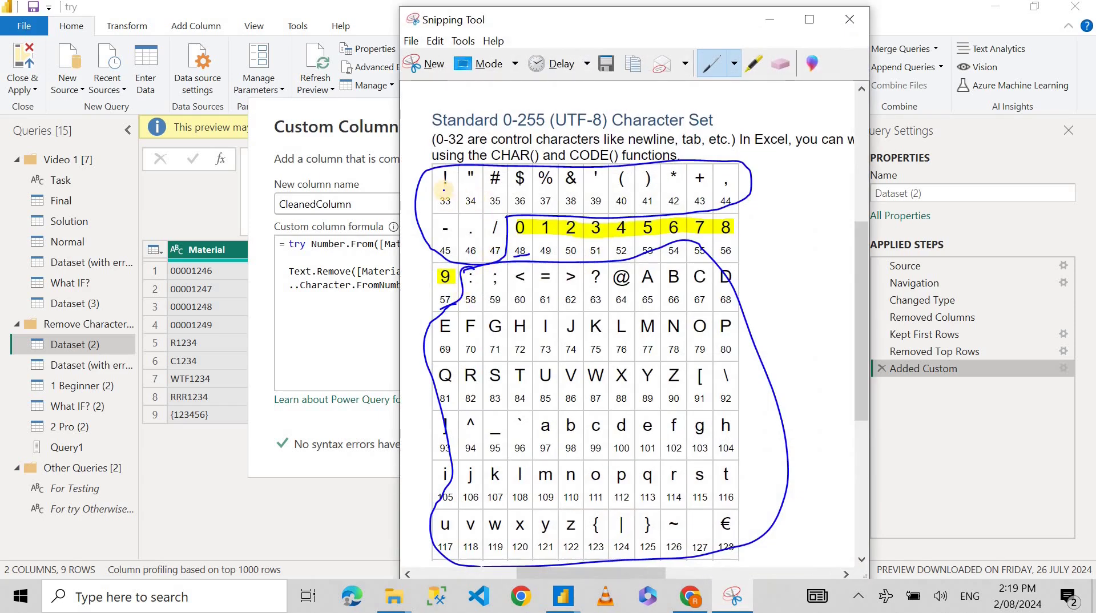
left_click(376, 292)
type("4")
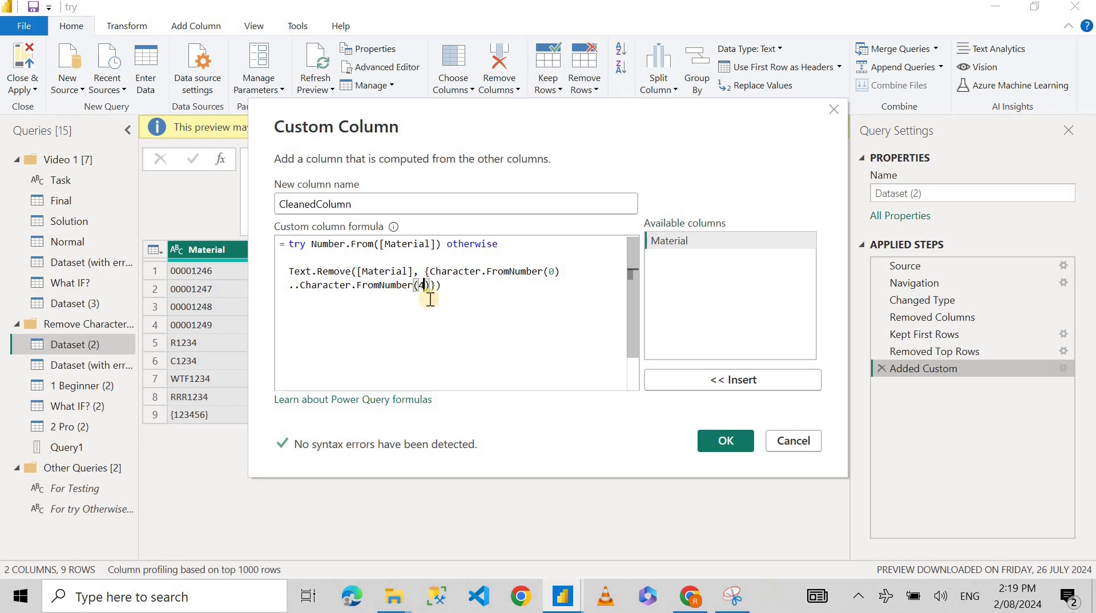
type("7), Chract")
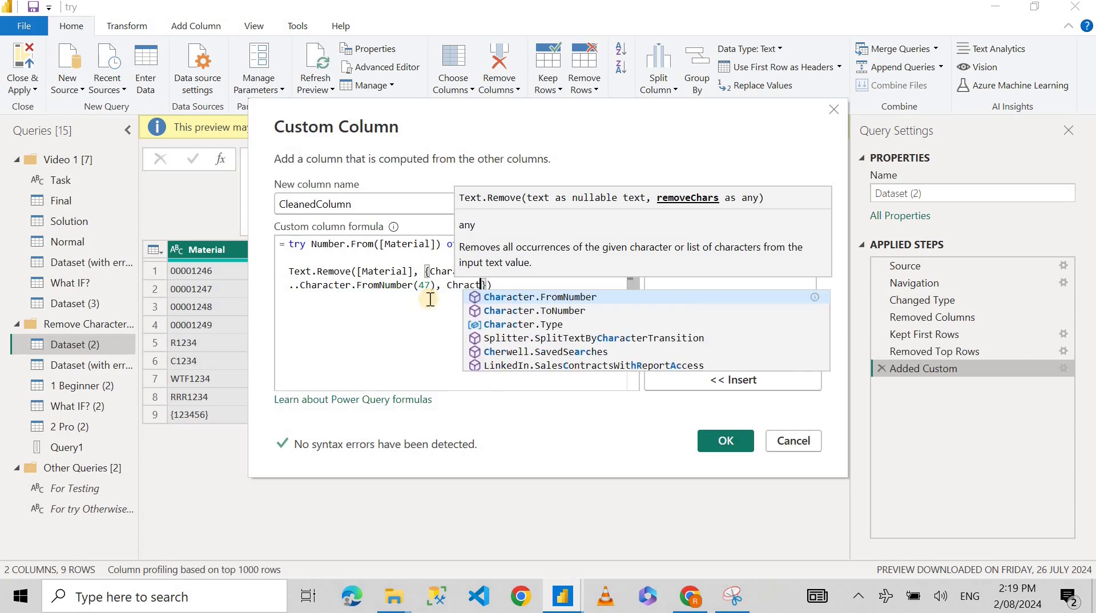
Step: Start a second range in the removal list with Character.FromNumber(59)
type("er")
key("BackSpace")
key("BackSpace")
key("BackSpace")
key("BackSpace")
key("BackSpace")
key("BackSpace")
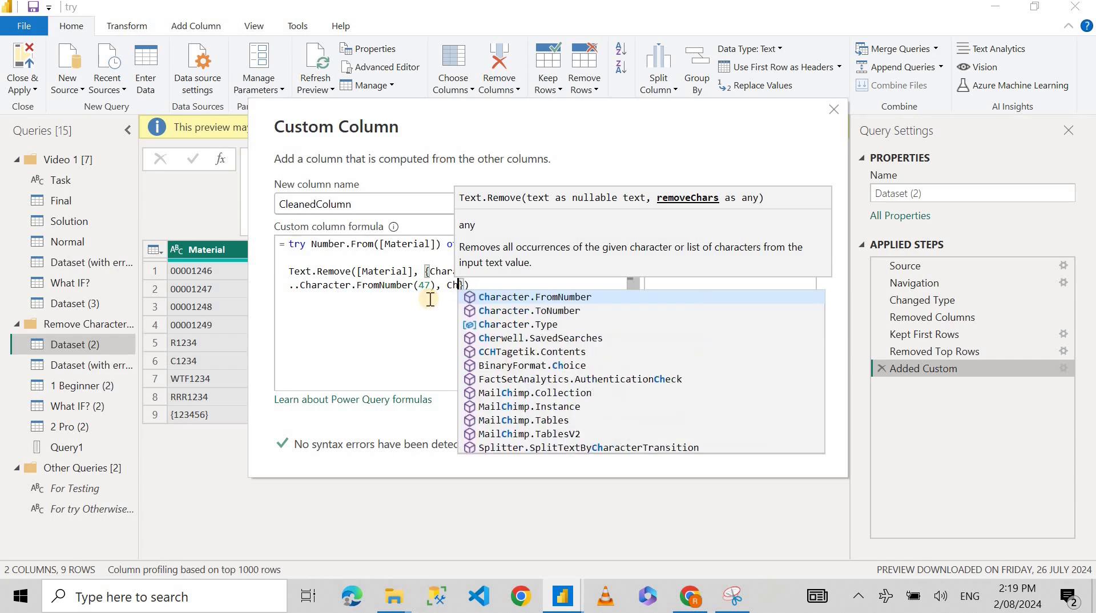
type("aract")
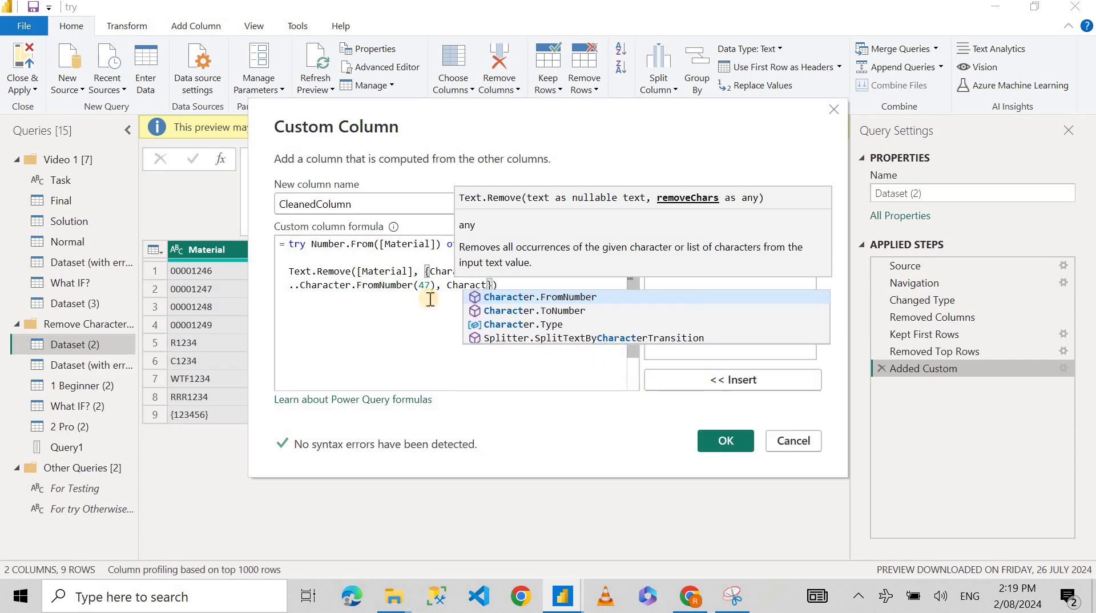
type("er")
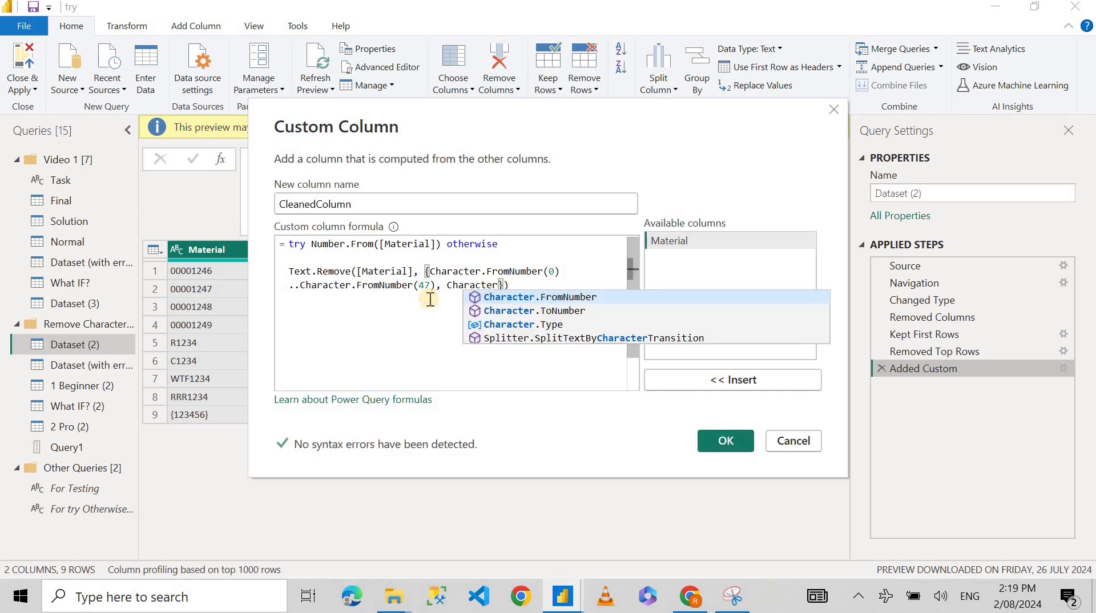
type(".")
key("Tab")
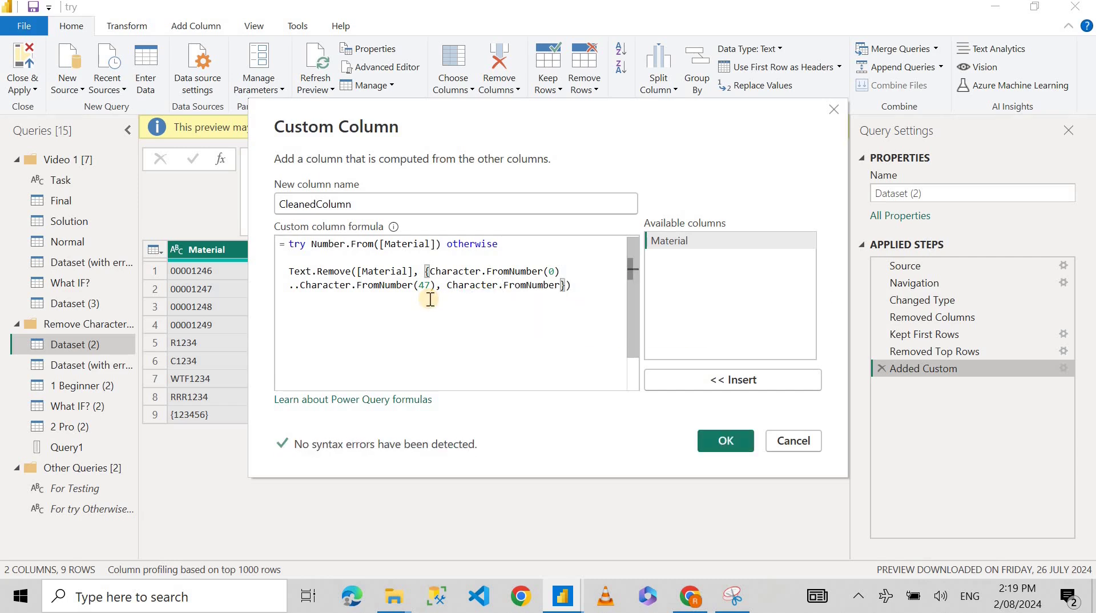
type("(")
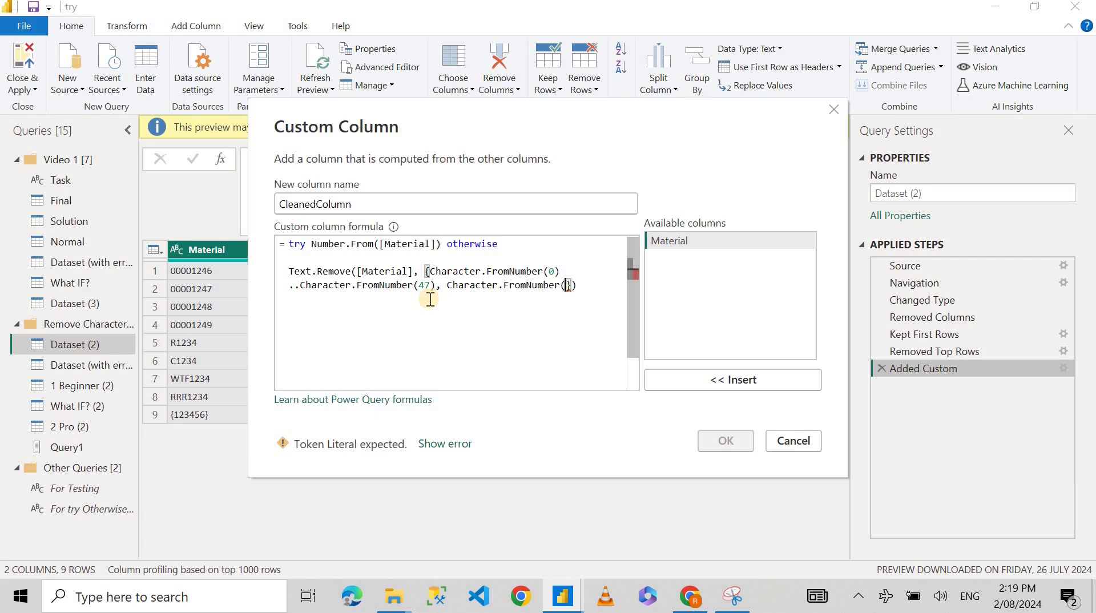
type("59)   .")
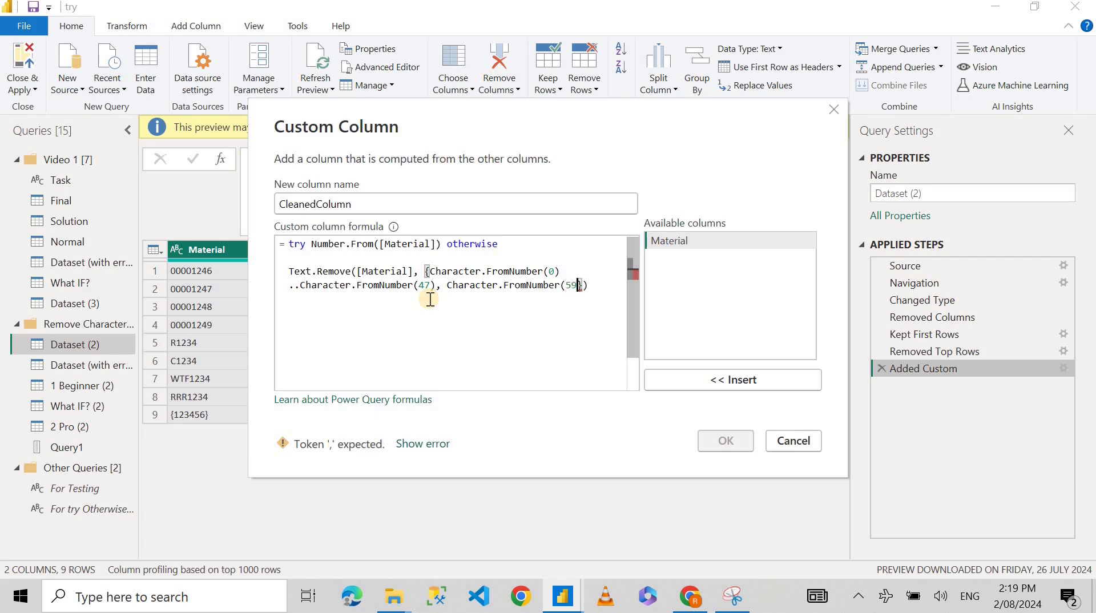
Step: Complete the second range with Character.FromNumber(1000) as its end
type(".Chract")
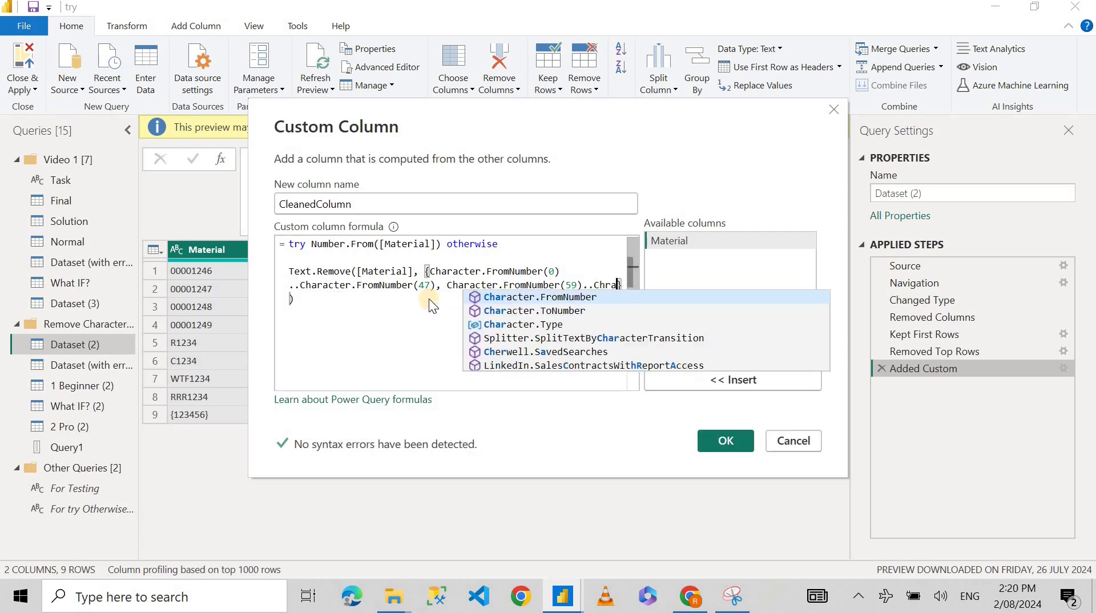
key("Tab")
type("100")
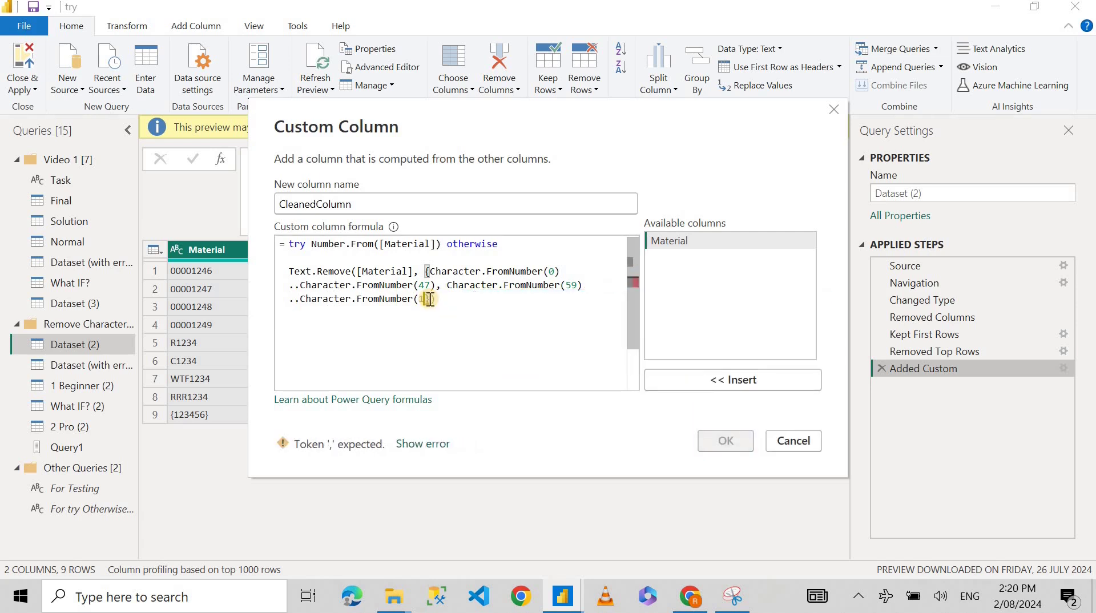
type("0)")
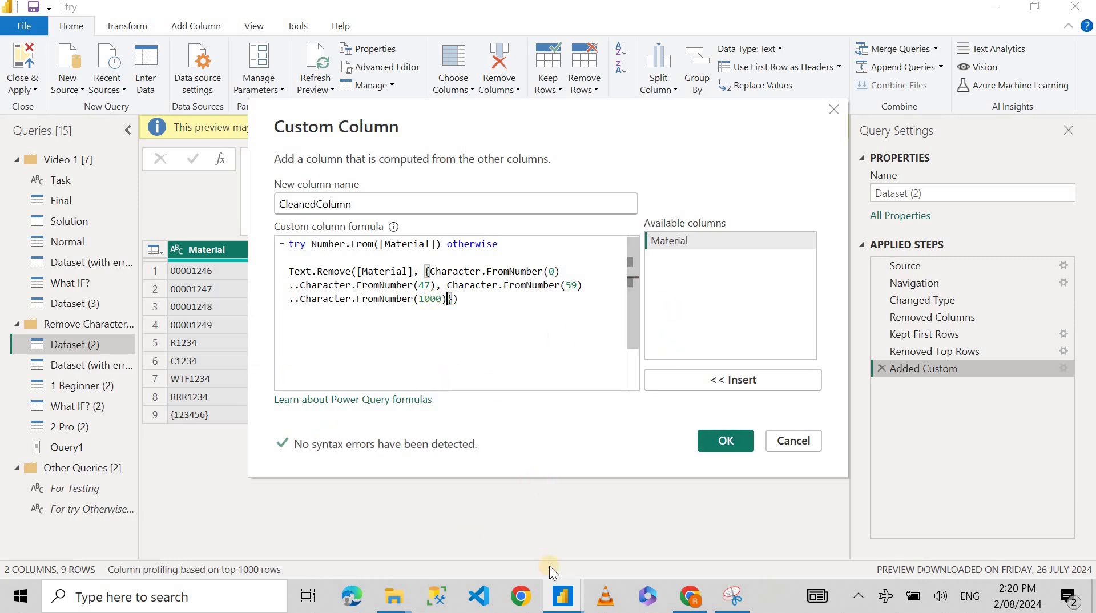
Step: Recheck the character codes on the Snipping Tool chart and apply the CleanedColumn formula
key("alt+Tab")
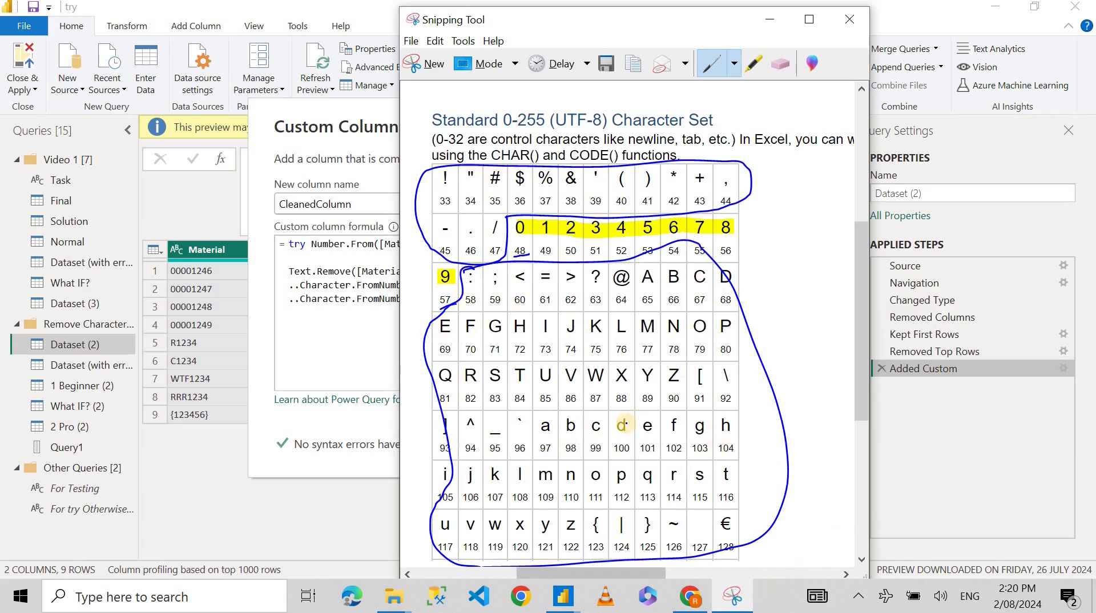
scroll(650, 426, "down", 1)
scroll(685, 453, "up", 1)
key("alt+Tab")
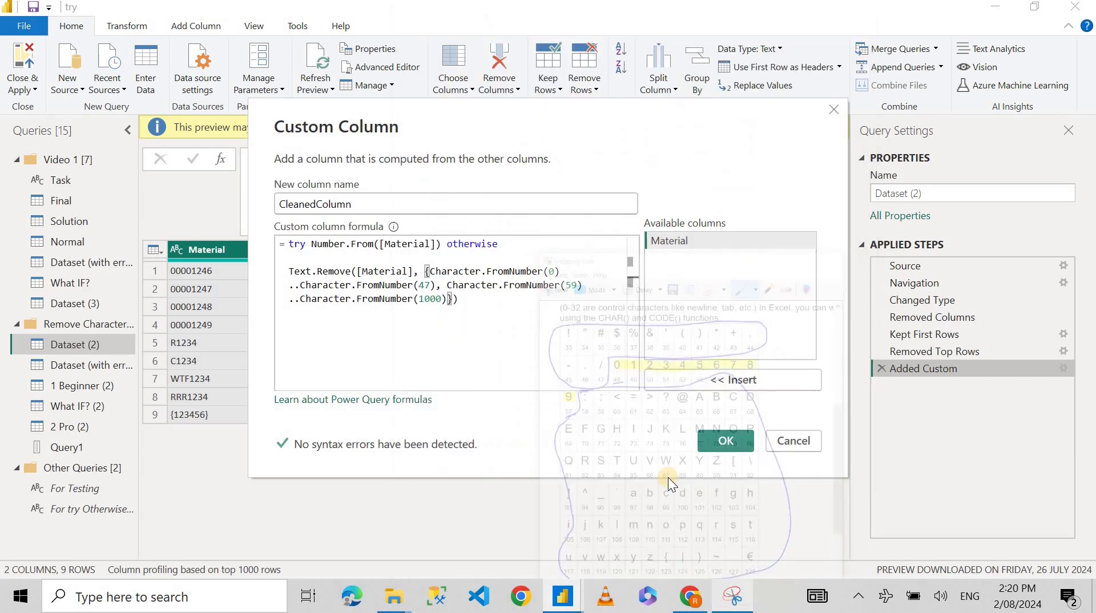
left_click(498, 314)
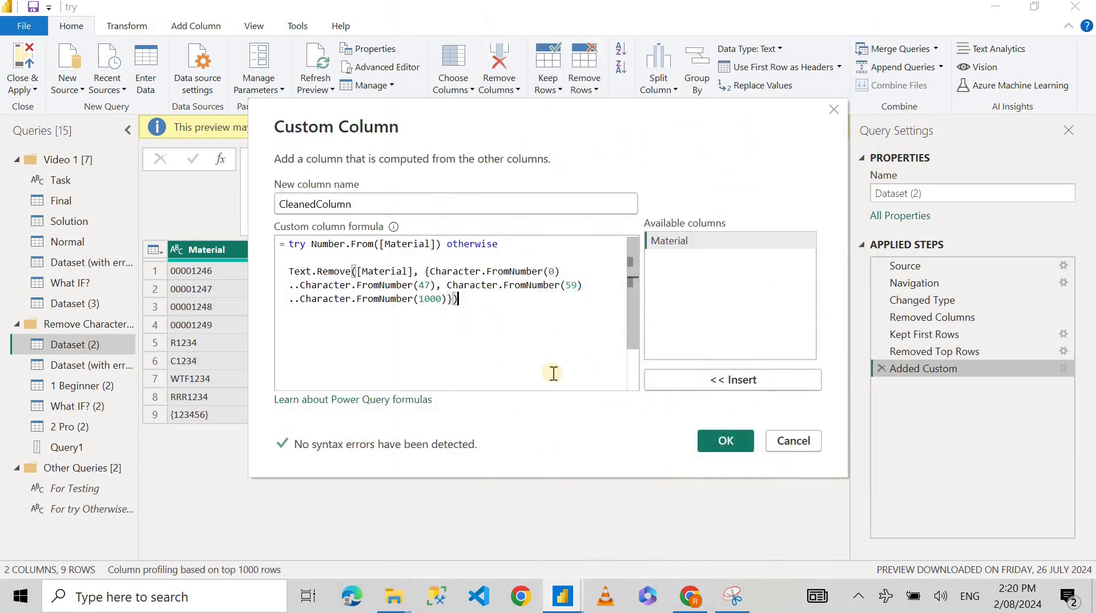
left_click(708, 440)
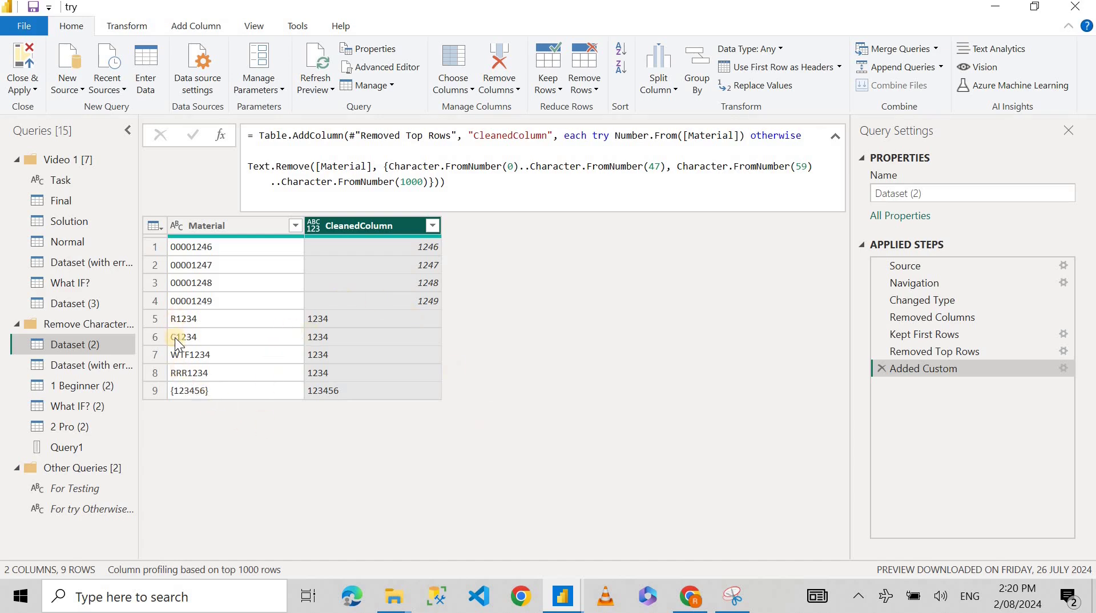
Step: Compare the CleanedColumn results with the Snipping Tool chart and review the Added Custom formula again
left_click(733, 597)
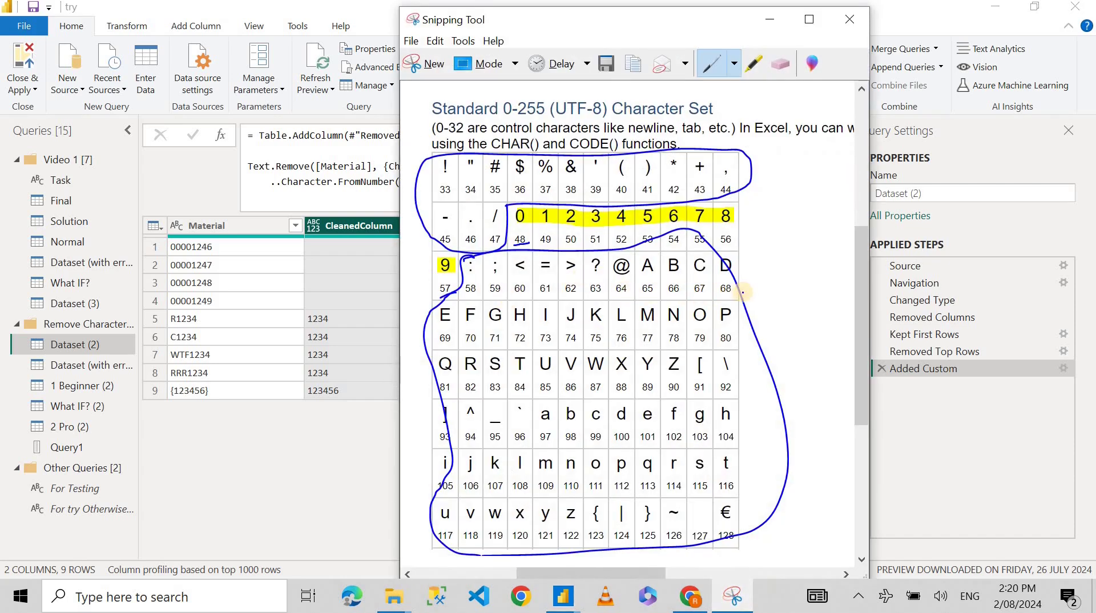
left_click(350, 433)
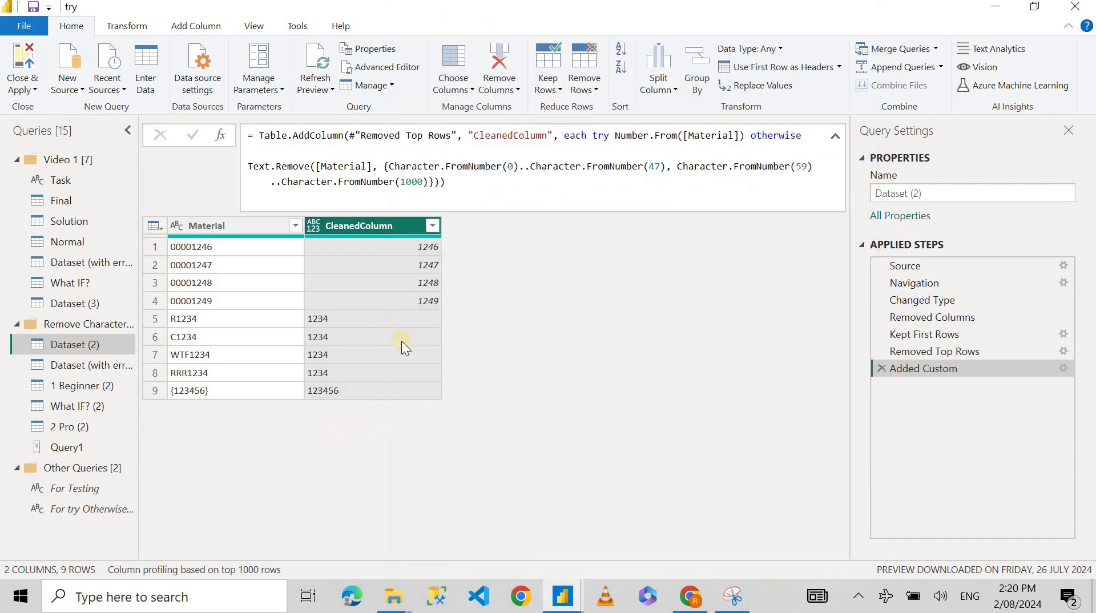
left_click(1063, 368)
left_click_drag(610, 103, 706, 120)
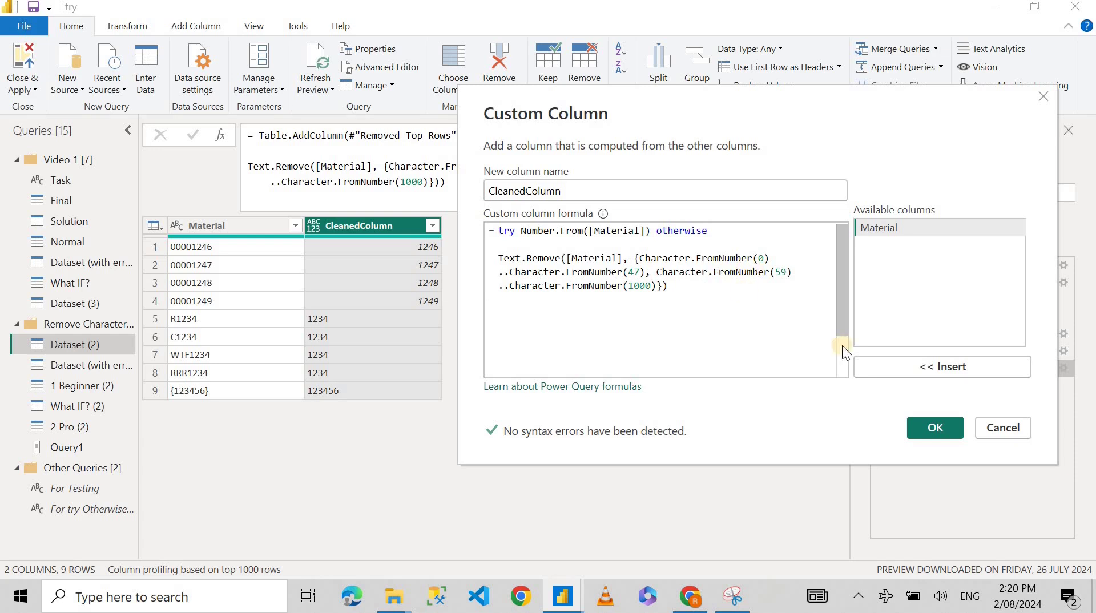
left_click(932, 431)
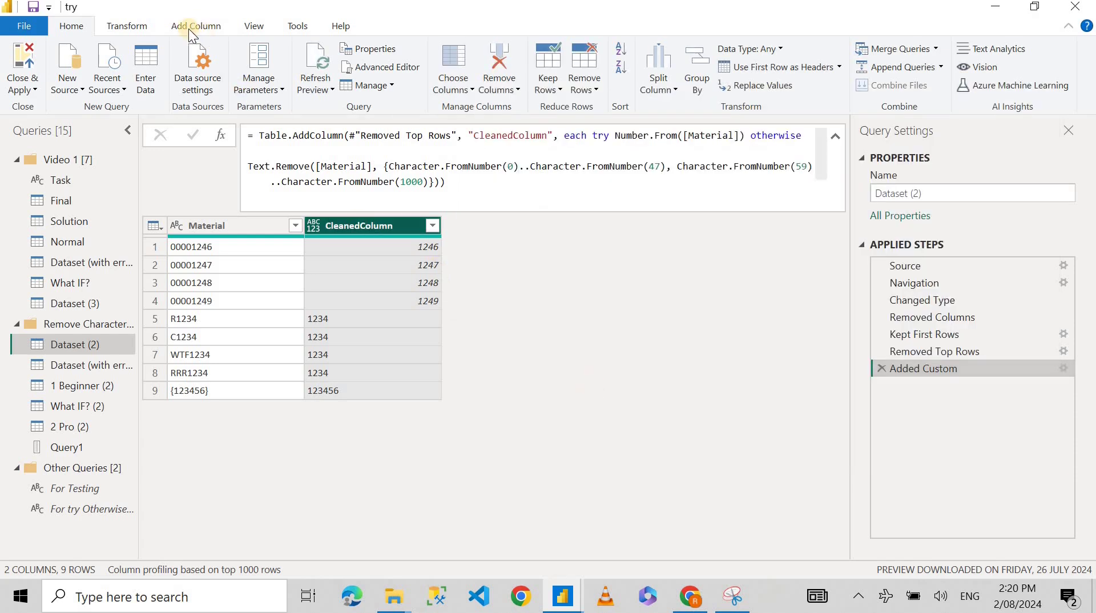
Step: Set the data type of CleanedColumn to Text
left_click(146, 22)
left_click(216, 49)
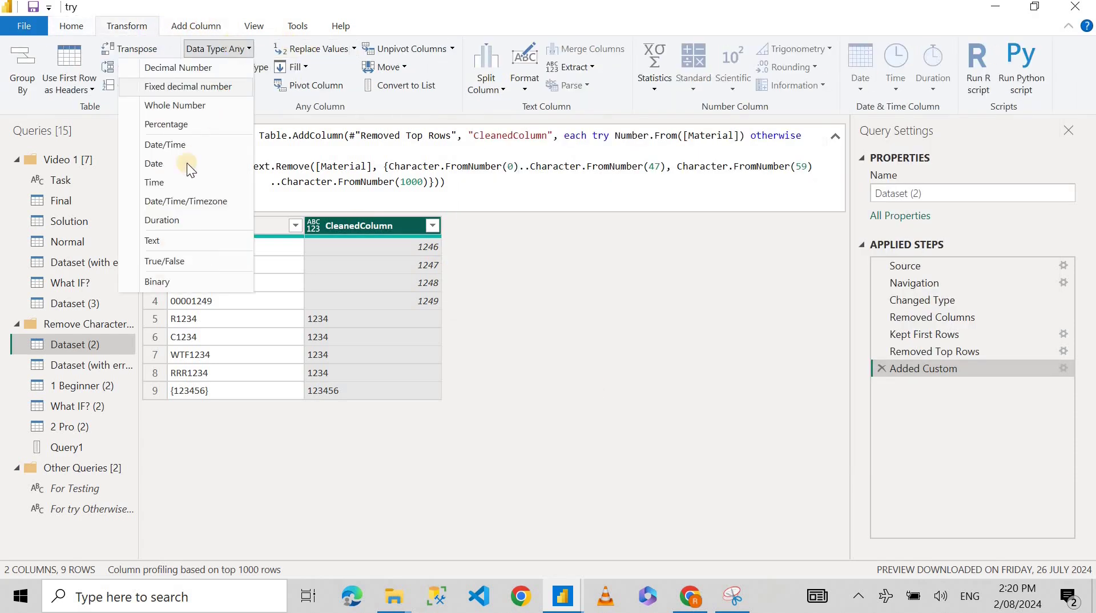
left_click(163, 242)
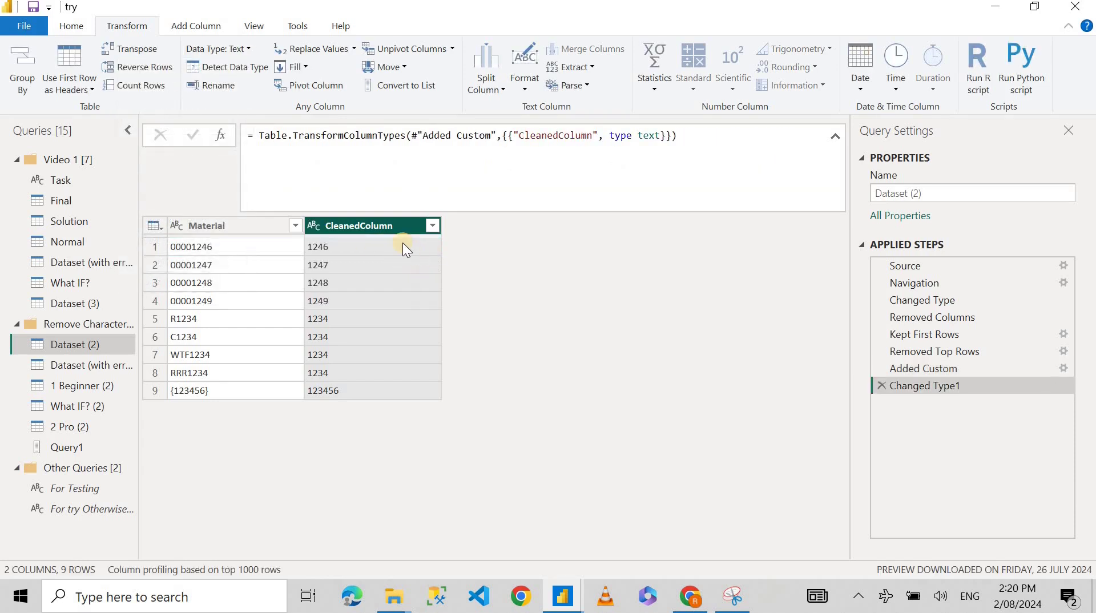
Step: Change the data type of CleanedColumn to Whole Number, replacing the current type conversion
left_click(217, 49)
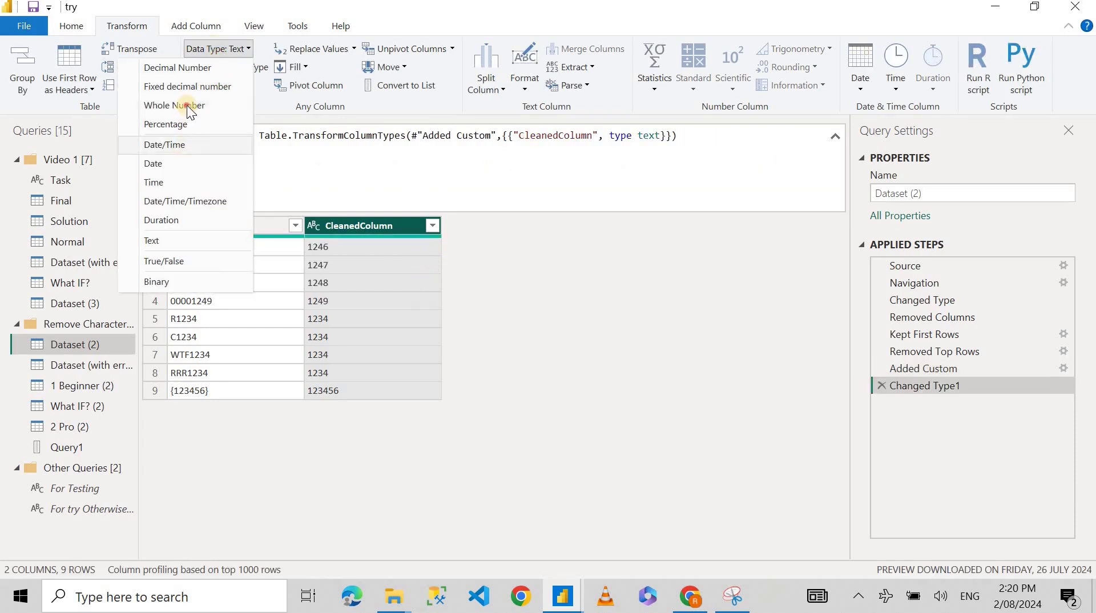
left_click(508, 271)
left_click(582, 333)
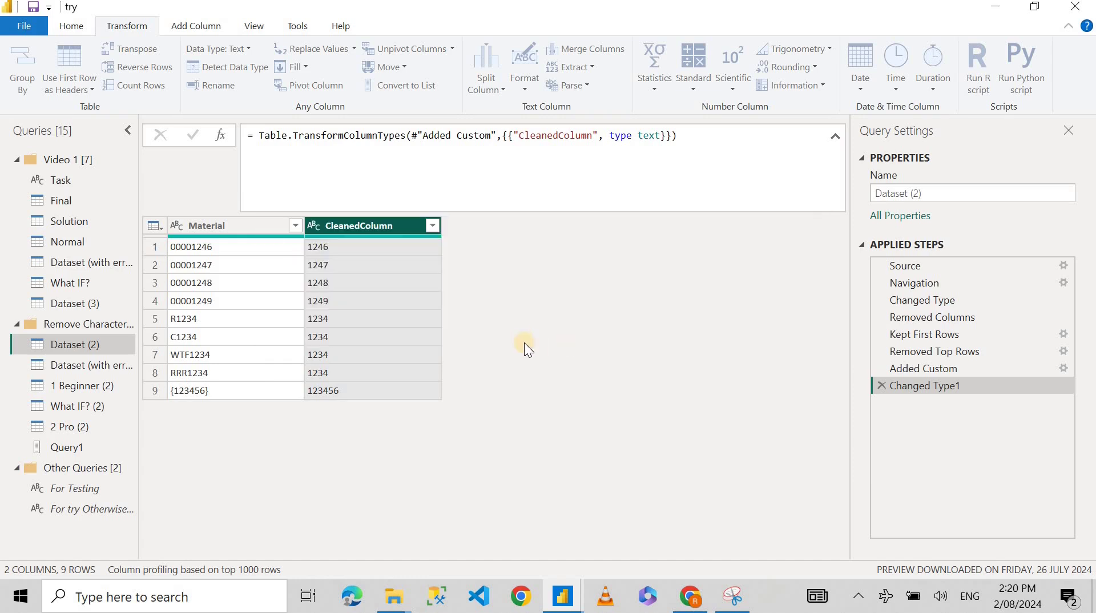
left_click(434, 227)
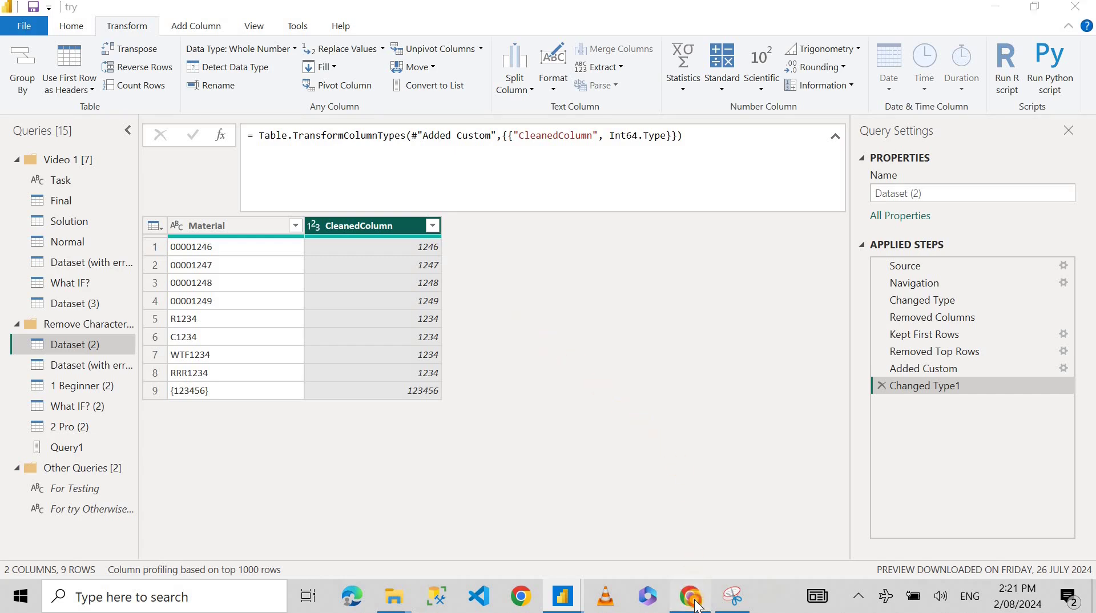
Step: Switch to Chrome to show the YouTube channel's videos page
key("alt+Tab")
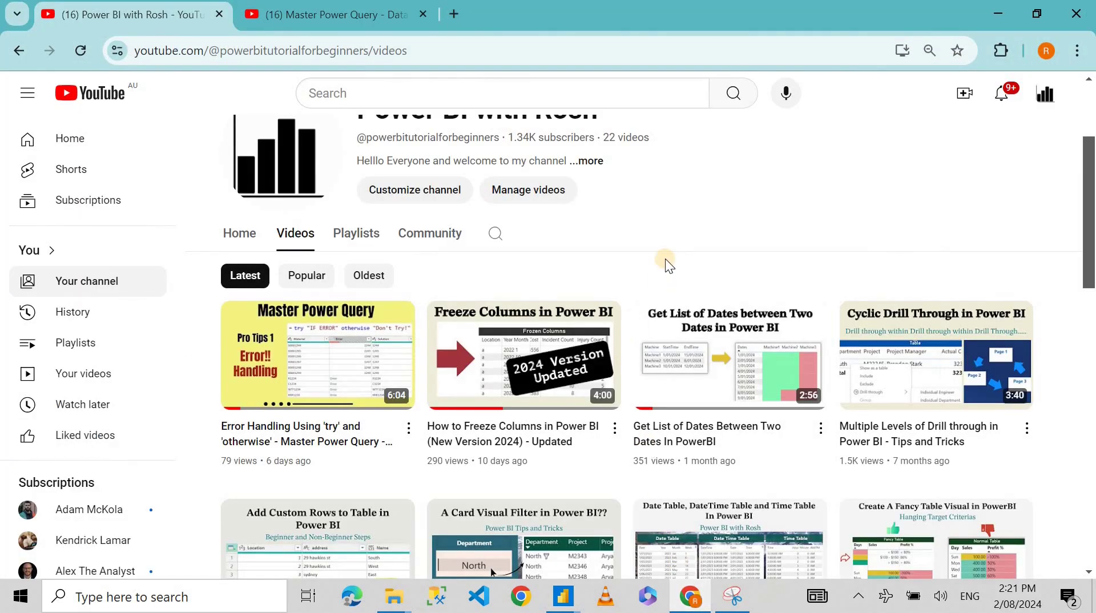